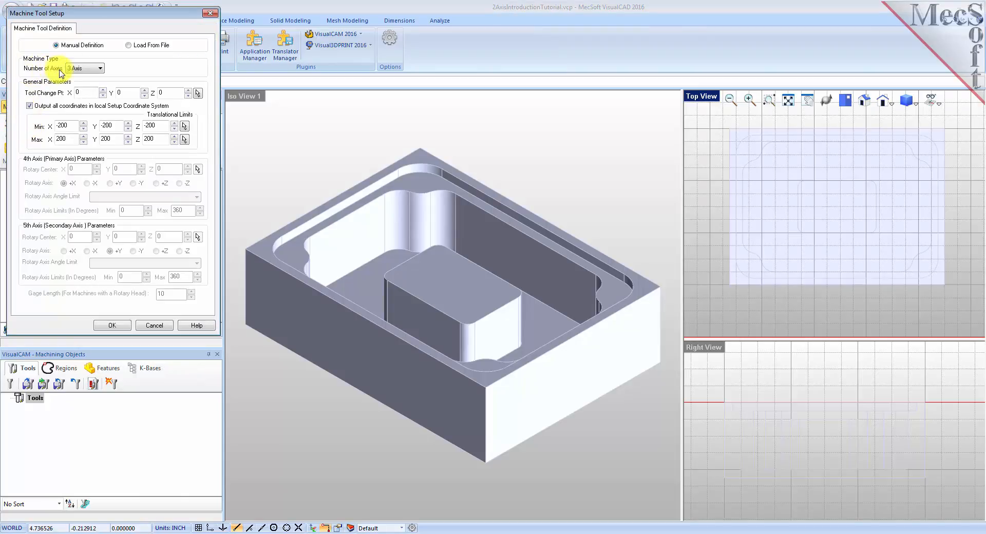
Define the machine tool as a 3 Axis machine
{"action": "left_click", "coordinate": [83, 68]}
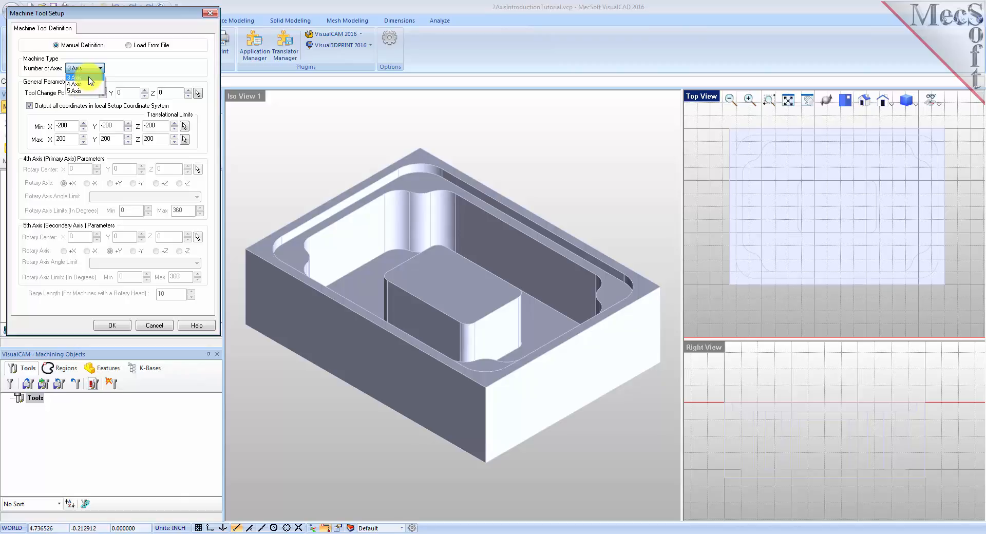
{"action": "left_click", "coordinate": [75, 77]}
{"action": "left_click", "coordinate": [112, 326]}
{"action": "left_click", "coordinate": [42, 188]}
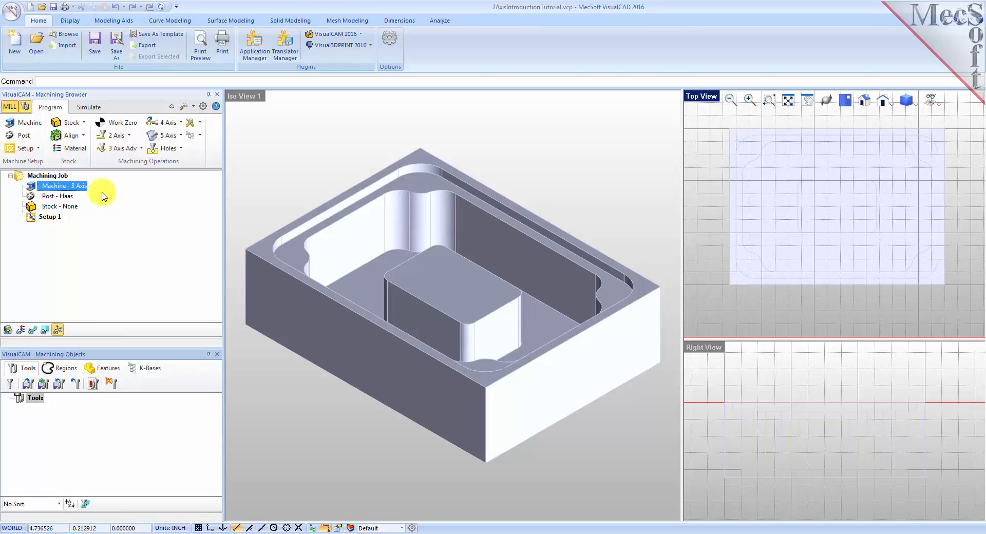
Set the post-processor to Haas with the posted file extension .nc
{"action": "left_click", "coordinate": [23, 136]}
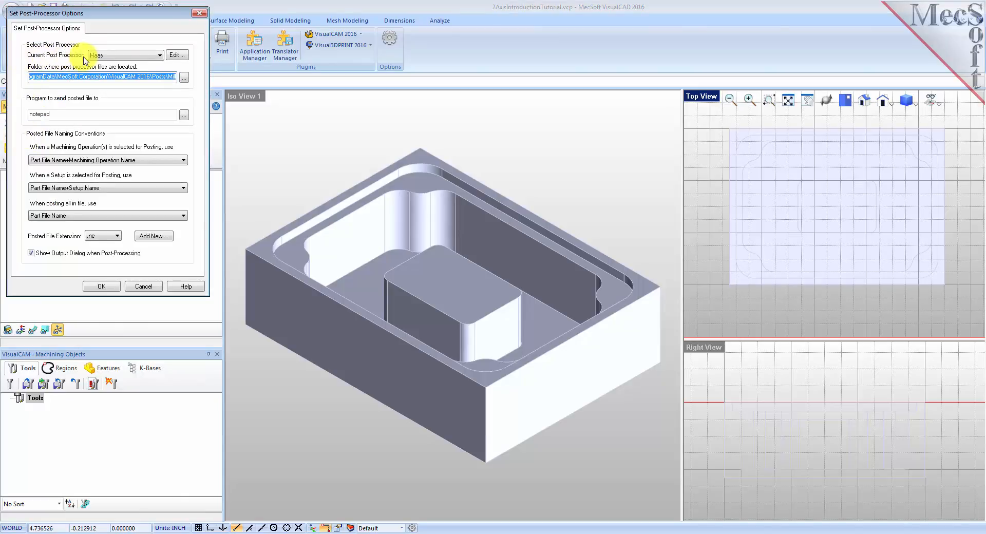
{"action": "left_click", "coordinate": [160, 55]}
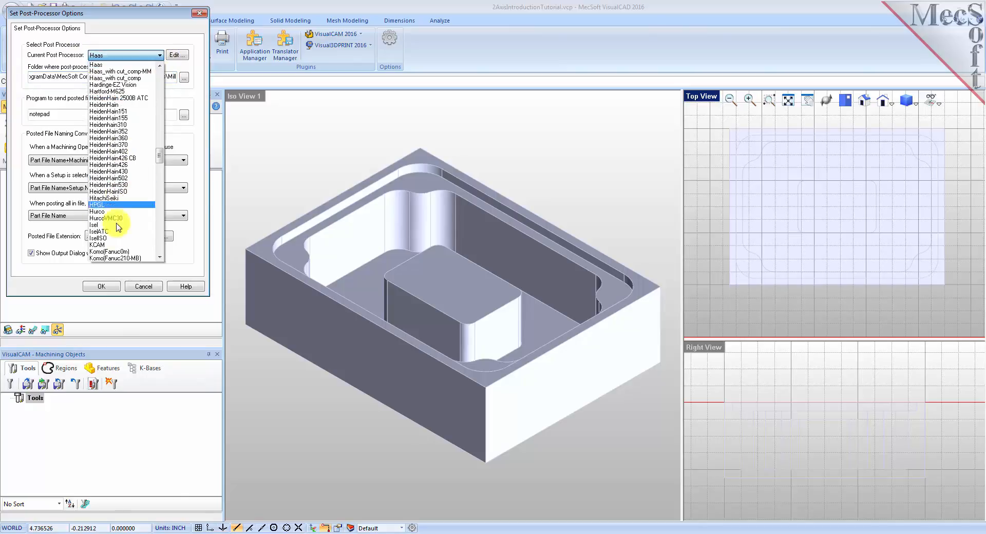
{"action": "left_click", "coordinate": [117, 65]}
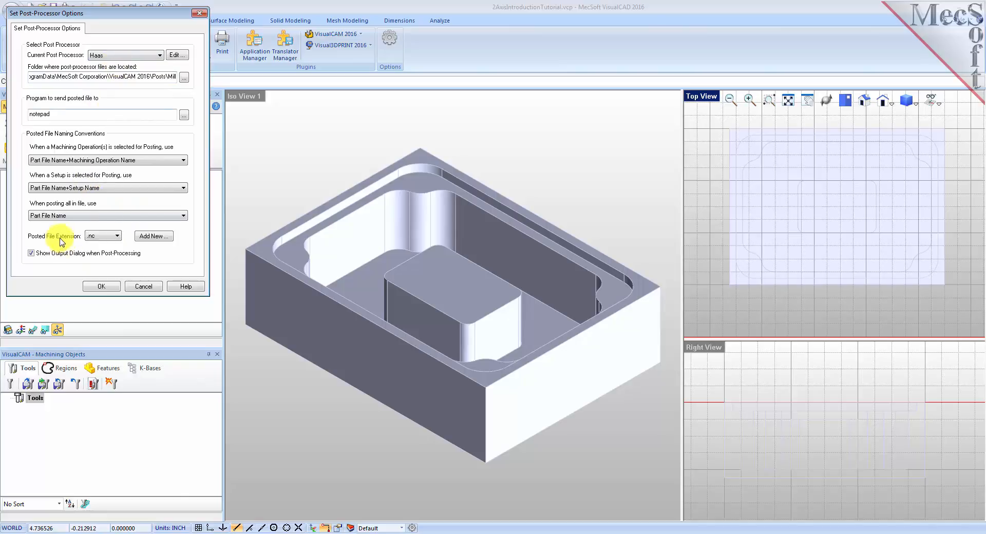
{"action": "left_click", "coordinate": [118, 236]}
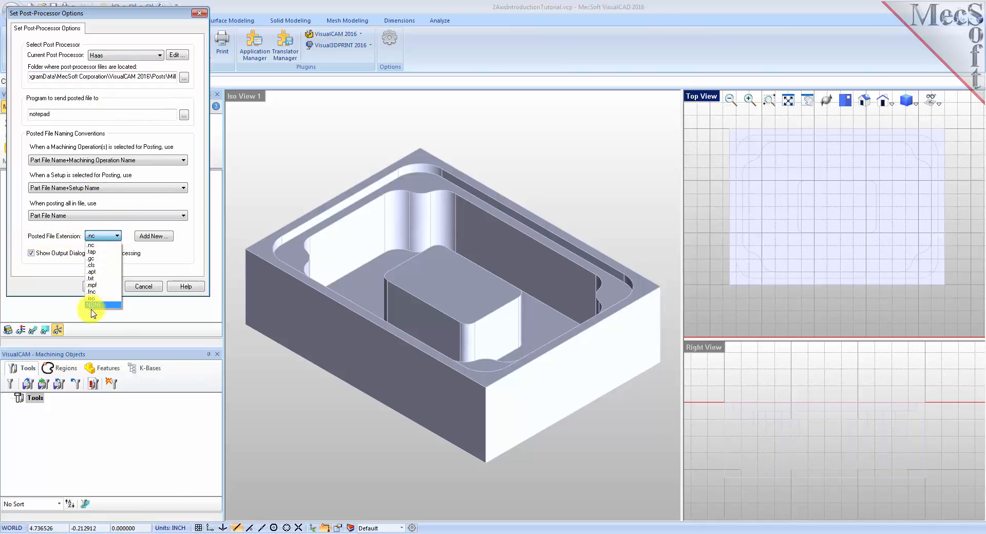
{"action": "left_click", "coordinate": [97, 245]}
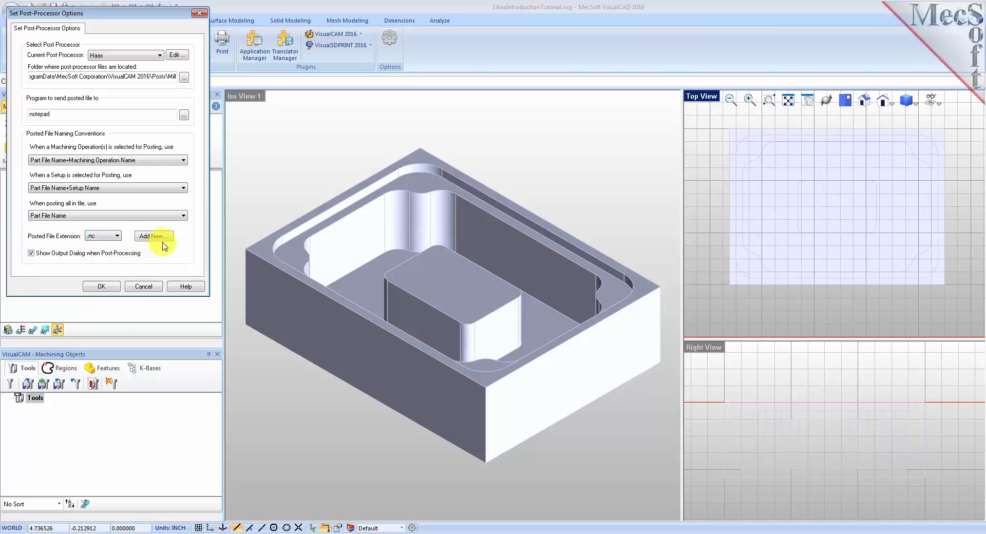
{"action": "left_click", "coordinate": [101, 286]}
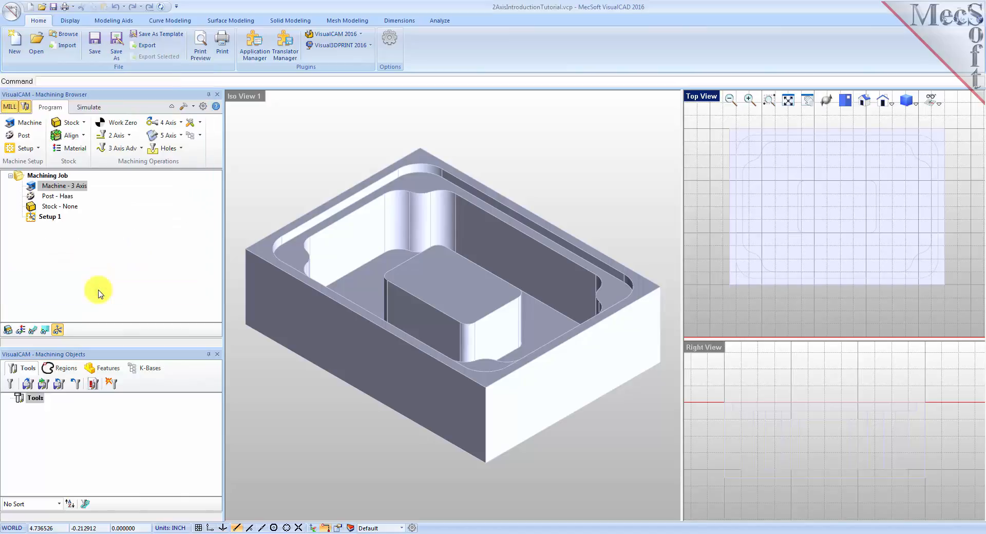
{"action": "left_click", "coordinate": [49, 196]}
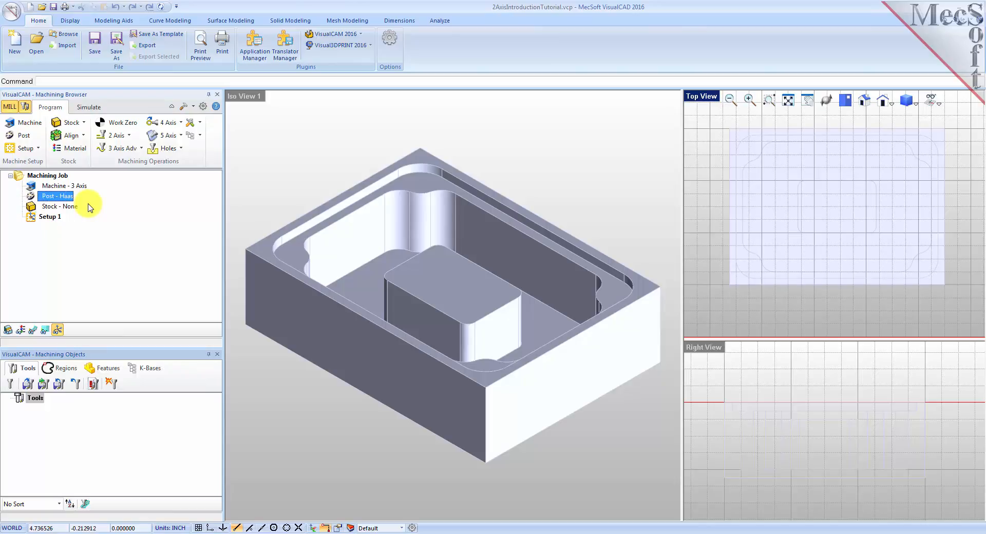
Select Setup 1 and examine the part's orientation relative to the world coordinate axes in the Iso view
{"action": "left_click", "coordinate": [49, 216]}
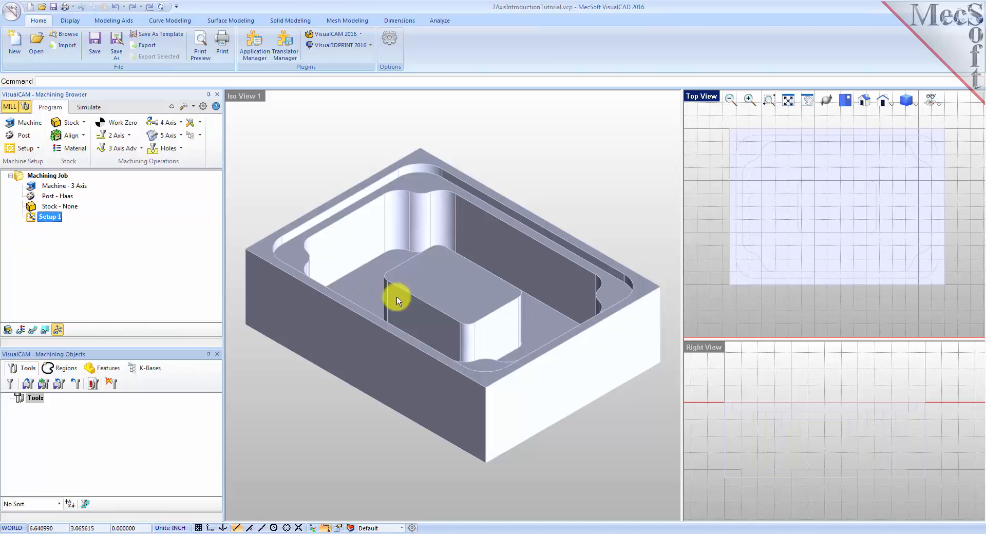
{"action": "left_click", "coordinate": [554, 200]}
{"action": "scroll", "coordinate": [429, 324], "scroll_direction": "down", "scroll_amount": 5}
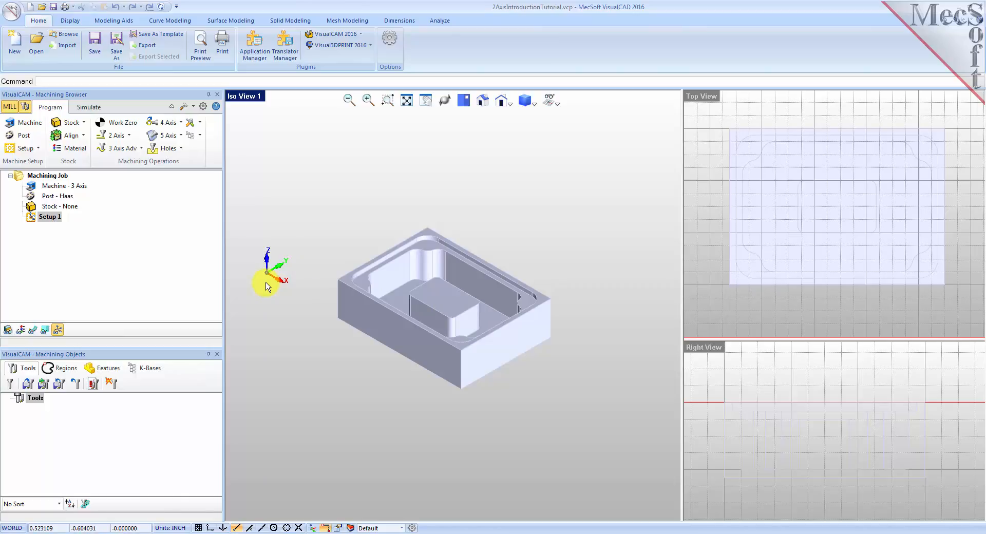
{"action": "mouse_move", "coordinate": [481, 385]}
{"action": "middle_mouse_down"}
{"action": "mouse_move", "coordinate": [441, 385]}
{"action": "mouse_move", "coordinate": [497, 387]}
{"action": "mouse_move", "coordinate": [488, 371]}
{"action": "middle_mouse_up"}
{"action": "scroll", "coordinate": [416, 334], "scroll_direction": "up", "scroll_amount": 4}
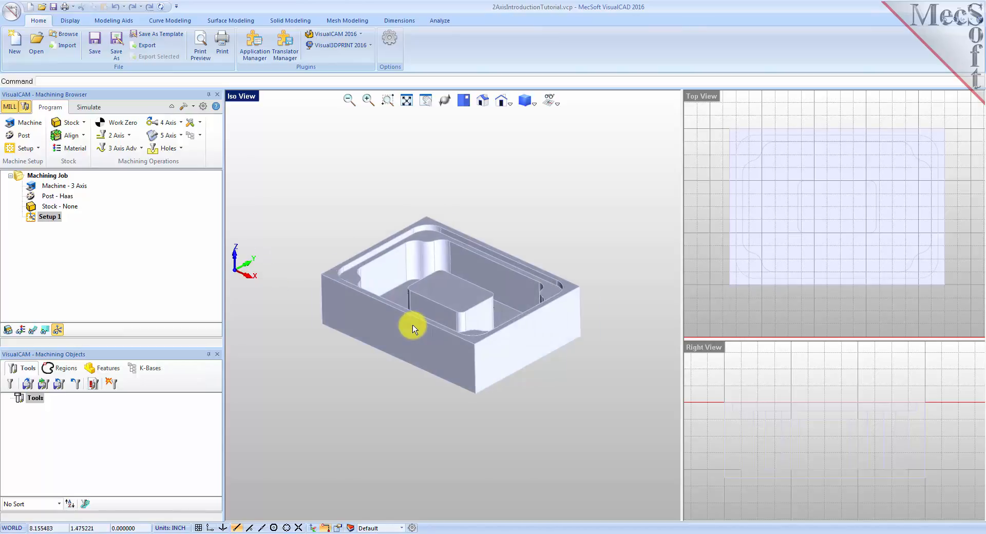
{"action": "scroll", "coordinate": [501, 172], "scroll_direction": "up", "scroll_amount": 1}
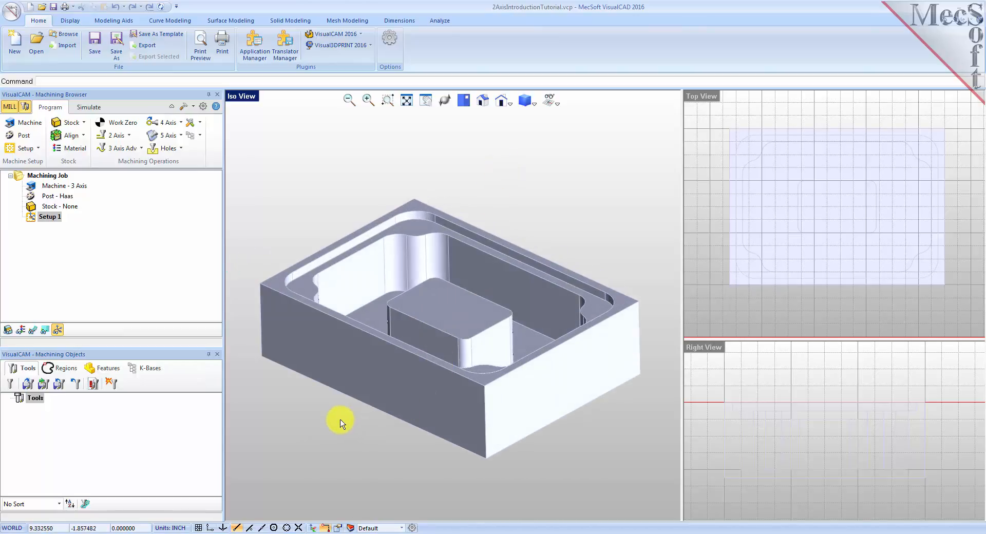
Create a box stock from the model's bounding box, with height 2.5 and the lower south-west corner as reference
{"action": "left_click", "coordinate": [85, 123]}
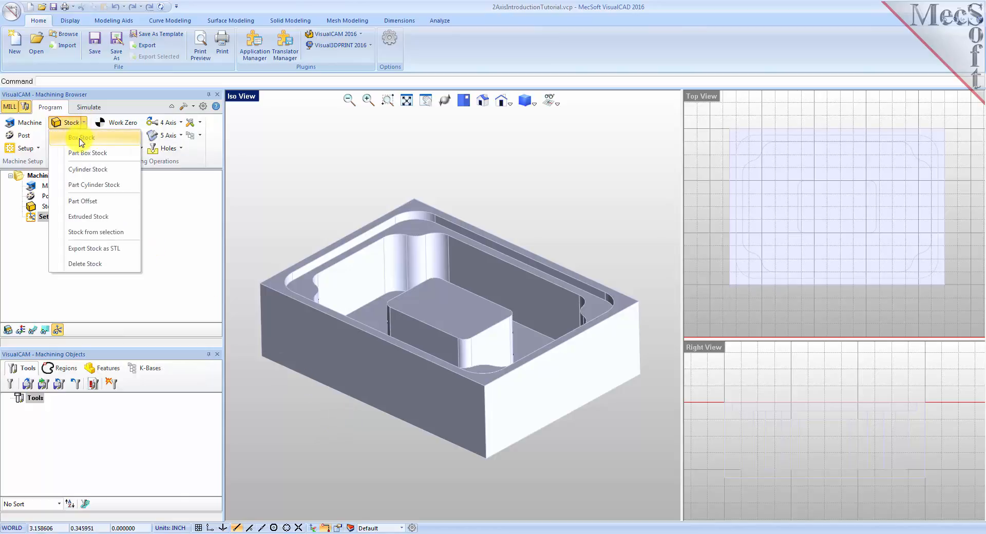
{"action": "left_click", "coordinate": [110, 139]}
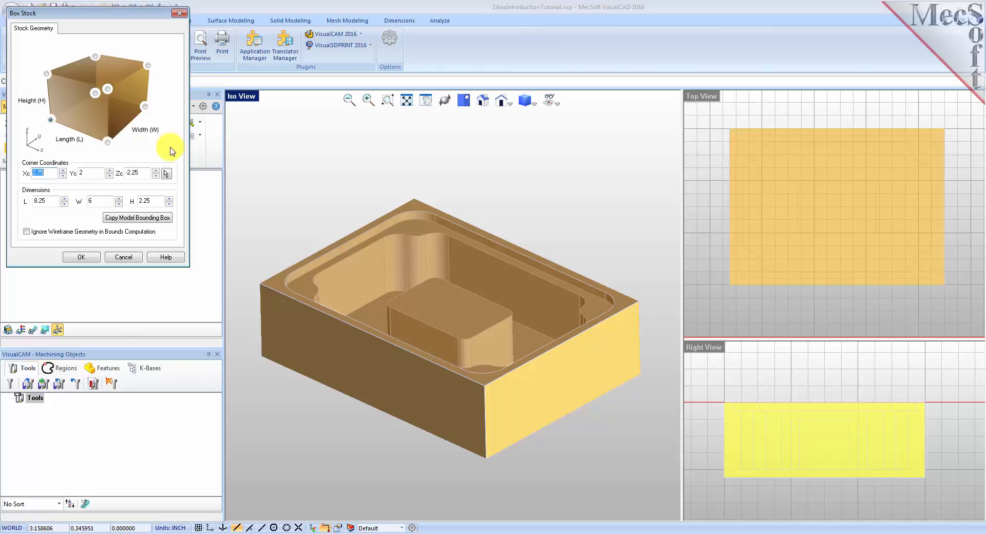
{"action": "left_click", "coordinate": [147, 222]}
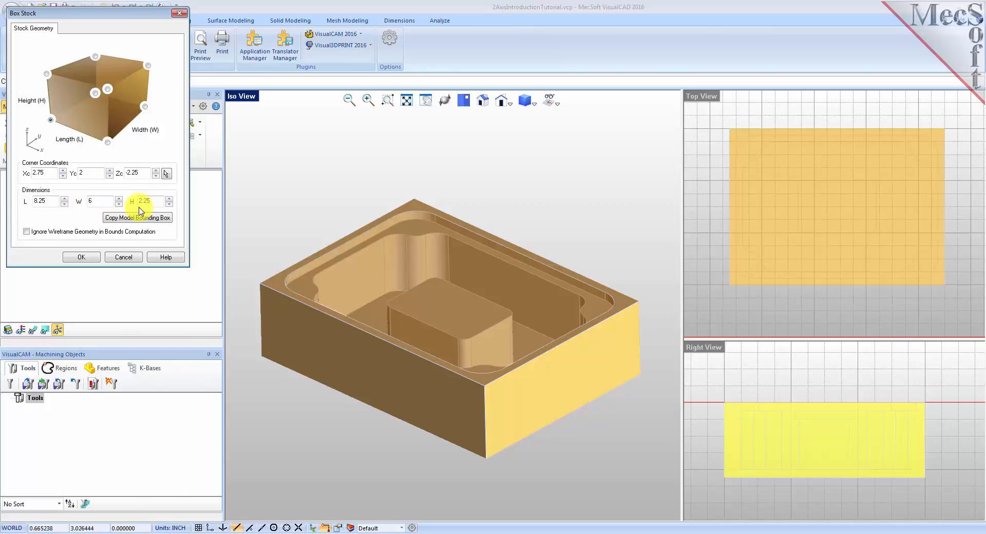
{"action": "left_click_drag", "start_coordinate": [156, 201], "coordinate": [122, 200]}
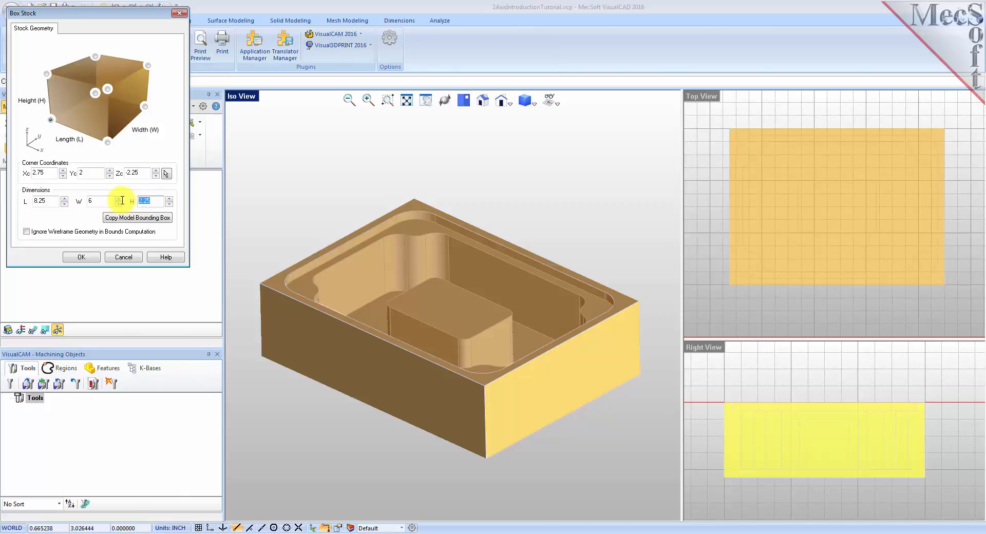
{"action": "type", "text": "2.5"}
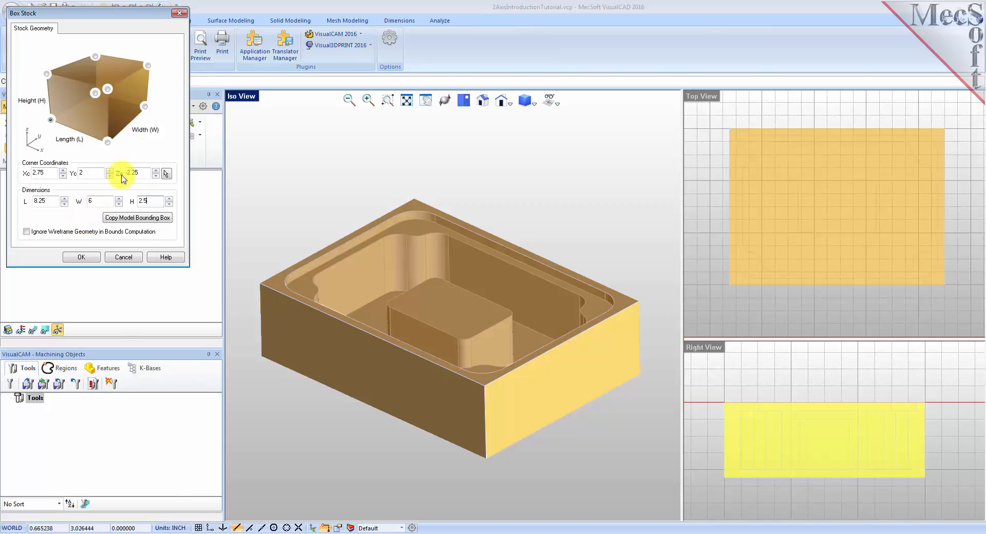
{"action": "left_click", "coordinate": [50, 121]}
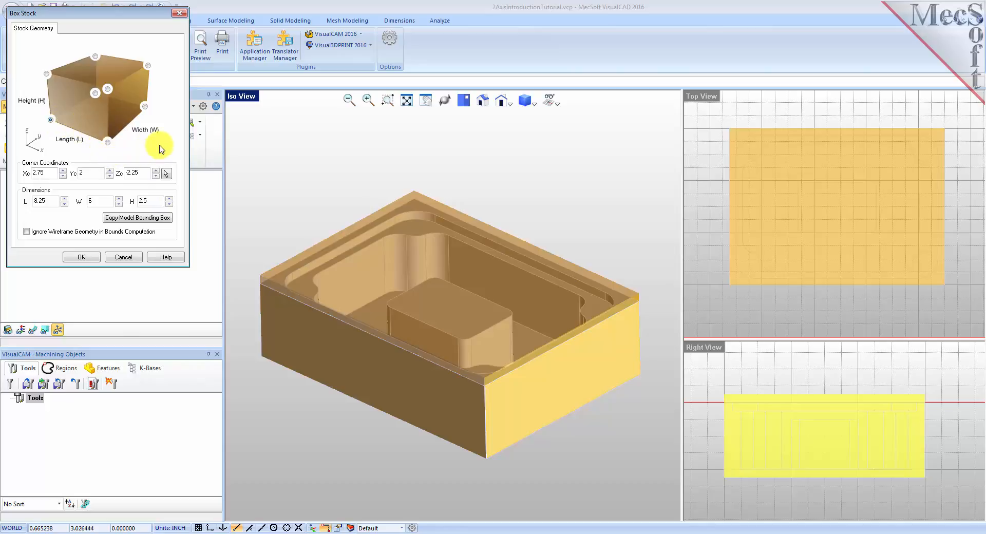
{"action": "left_click", "coordinate": [82, 259]}
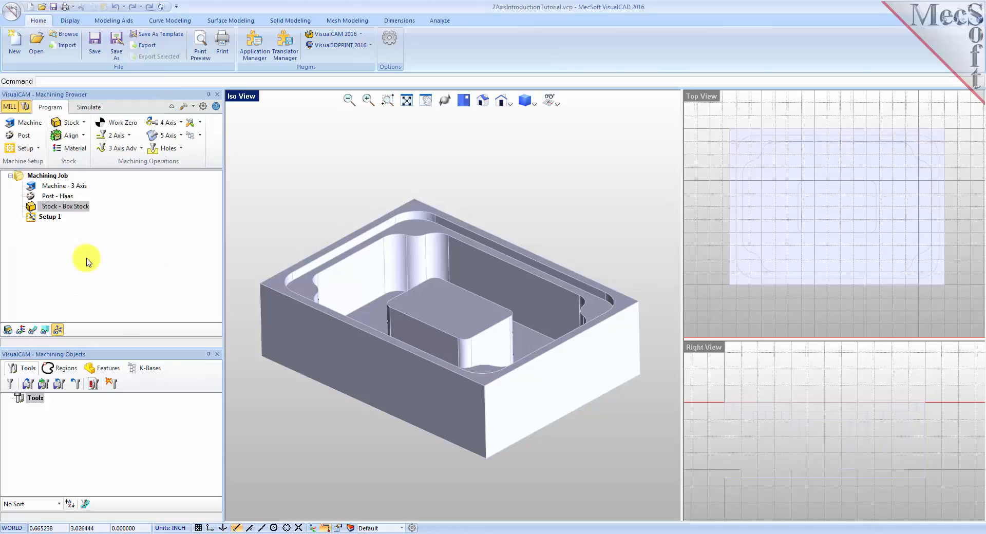
Select the box stock in the machining job and turn on its display over the part
{"action": "left_click", "coordinate": [35, 208]}
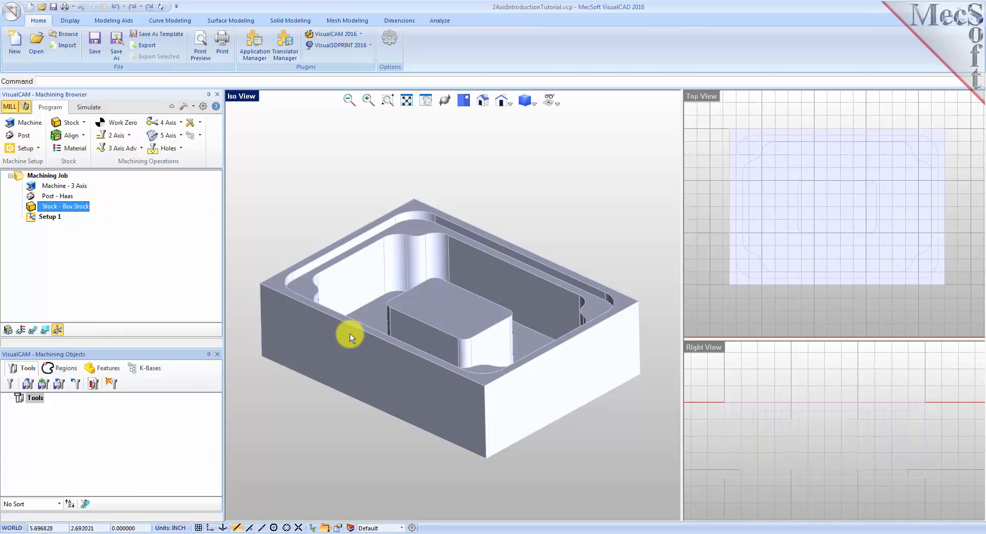
{"action": "left_click", "coordinate": [8, 330]}
{"action": "left_click", "coordinate": [9, 333]}
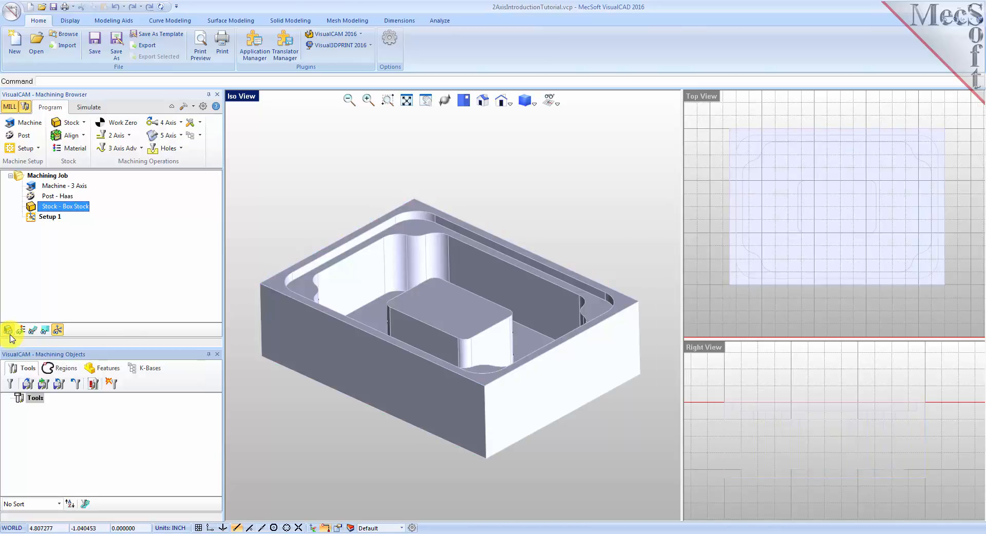
{"action": "left_click", "coordinate": [8, 329]}
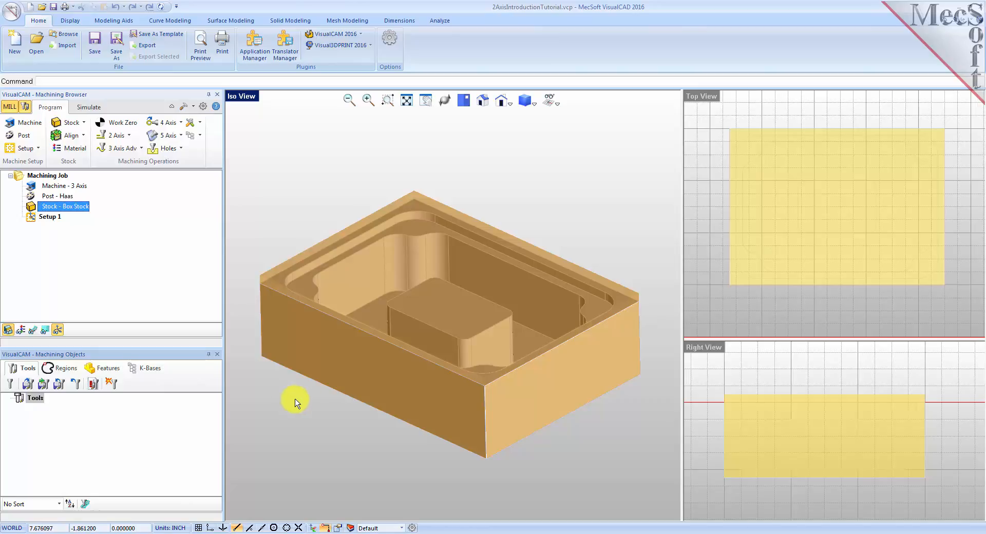
Align the stock about the part with Z alignment Bottom and XY alignment Center, and inspect its underside
{"action": "left_click", "coordinate": [83, 136]}
{"action": "left_click", "coordinate": [77, 167]}
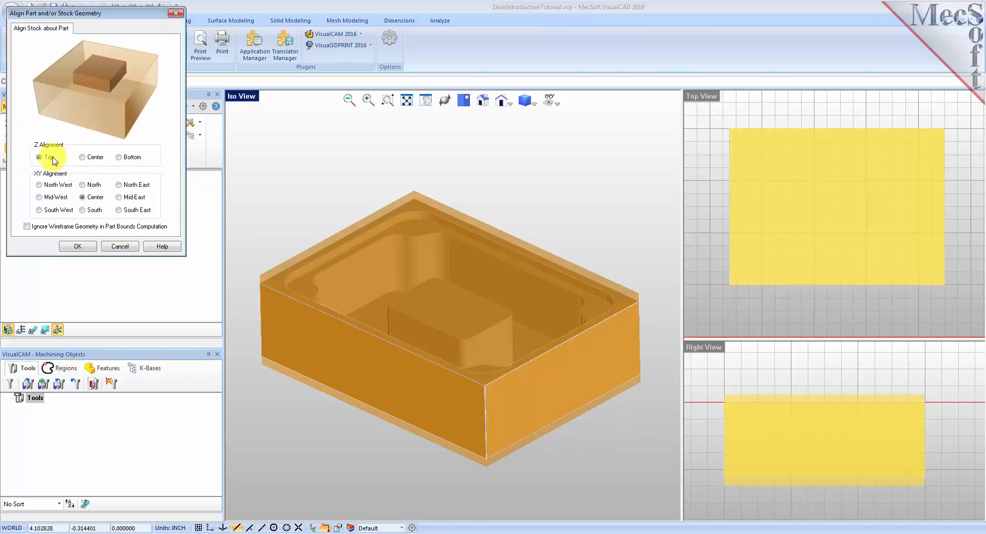
{"action": "right_click_drag", "start_coordinate": [411, 411], "coordinate": [423, 341]}
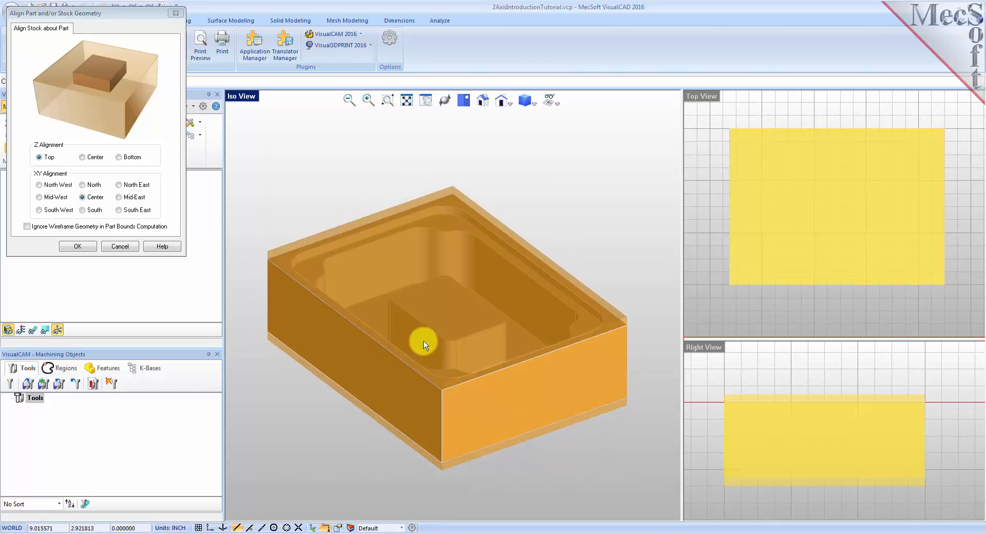
{"action": "left_click", "coordinate": [40, 157]}
{"action": "left_click", "coordinate": [118, 157]}
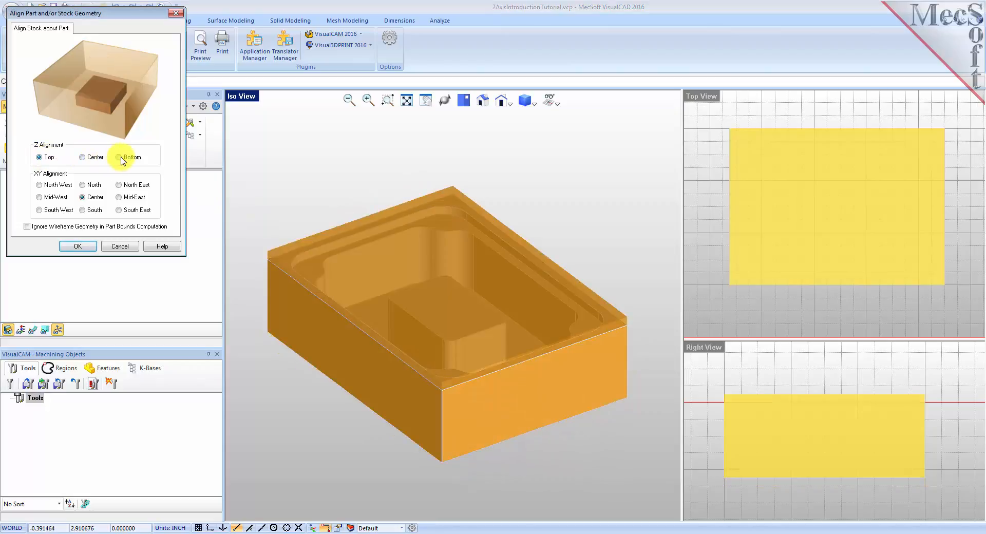
{"action": "left_click", "coordinate": [81, 247]}
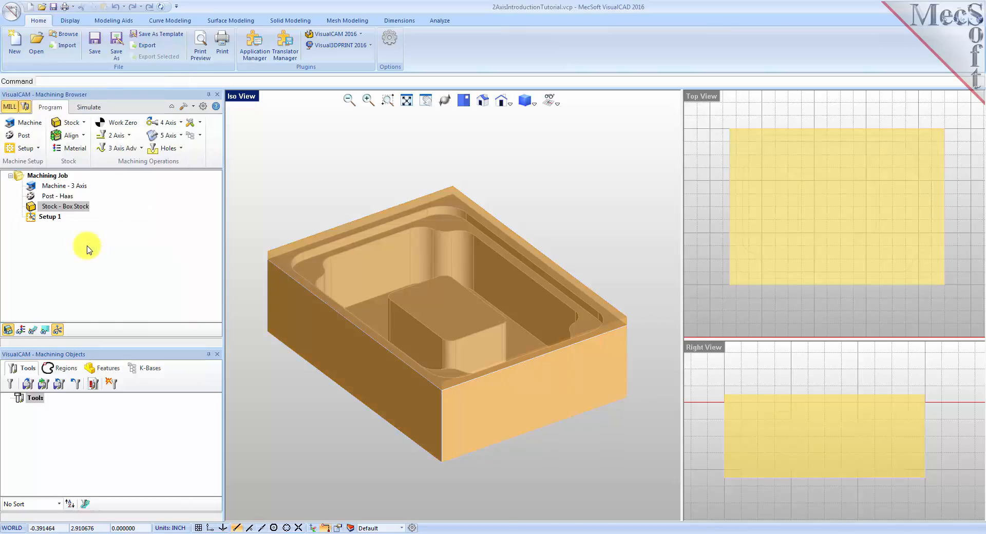
{"action": "middle_click_drag", "start_coordinate": [483, 433], "coordinate": [491, 394]}
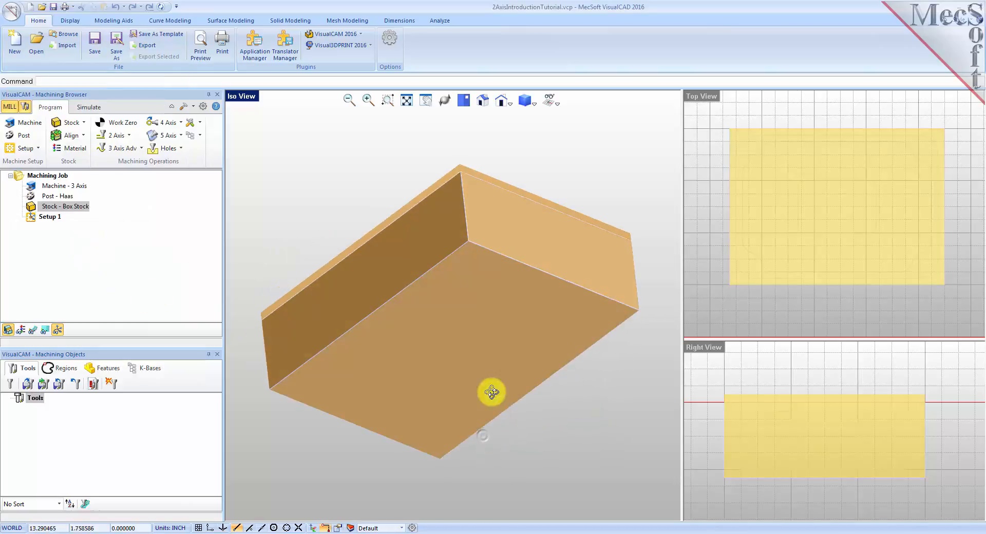
{"action": "middle_click_drag", "start_coordinate": [451, 321], "coordinate": [467, 355]}
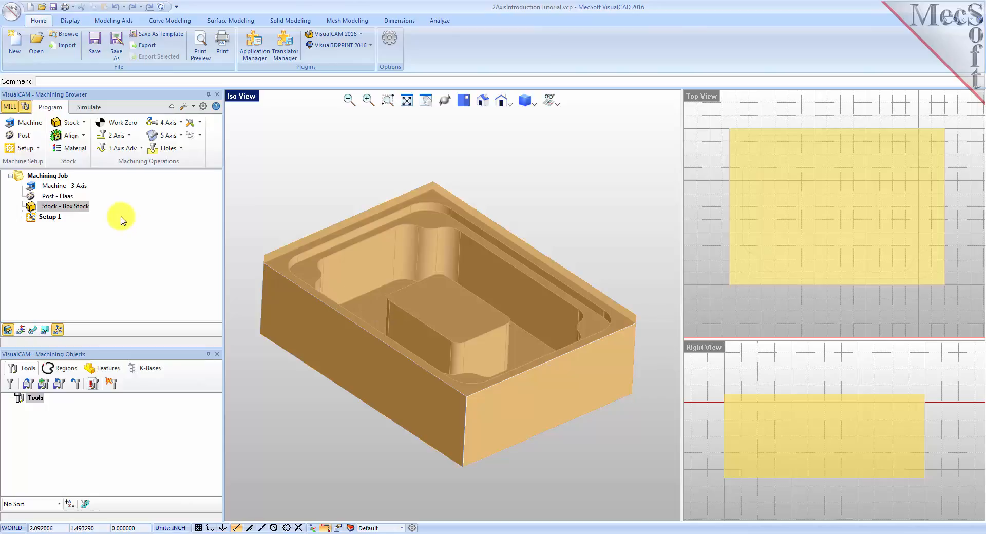
Set the stock material to ALUMINUM - 6061
{"action": "left_click", "coordinate": [76, 150]}
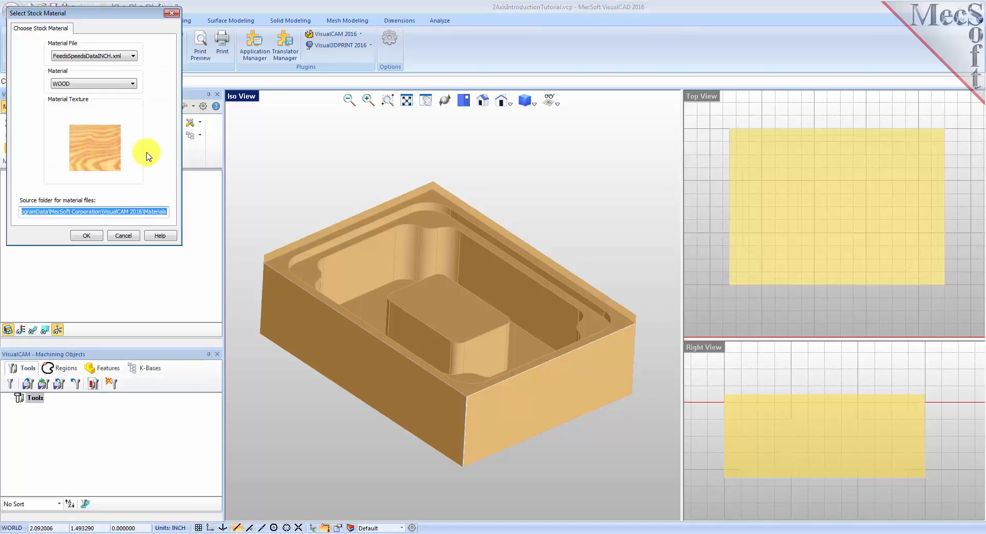
{"action": "left_click", "coordinate": [133, 86]}
{"action": "scroll", "coordinate": [131, 164], "scroll_direction": "up", "scroll_amount": 5}
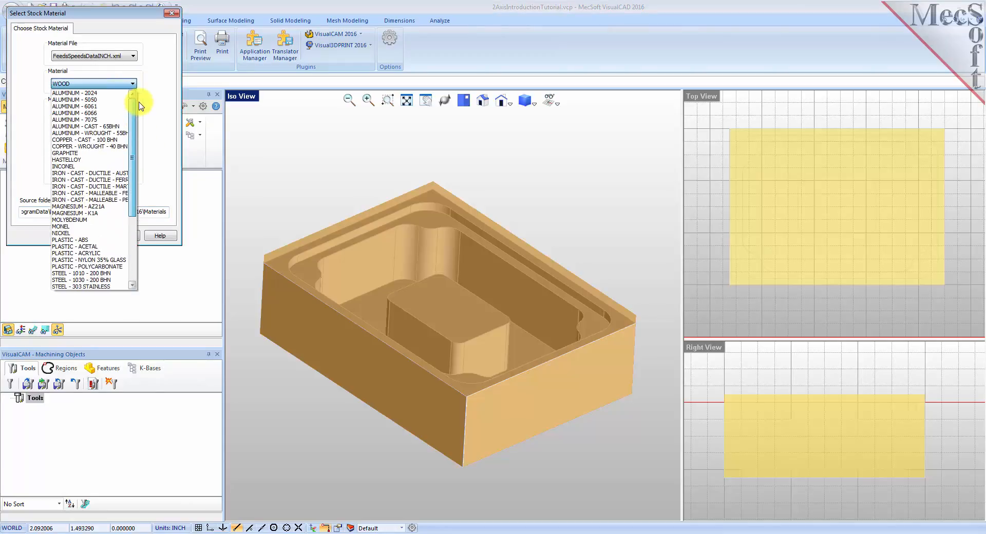
{"action": "left_click", "coordinate": [98, 107]}
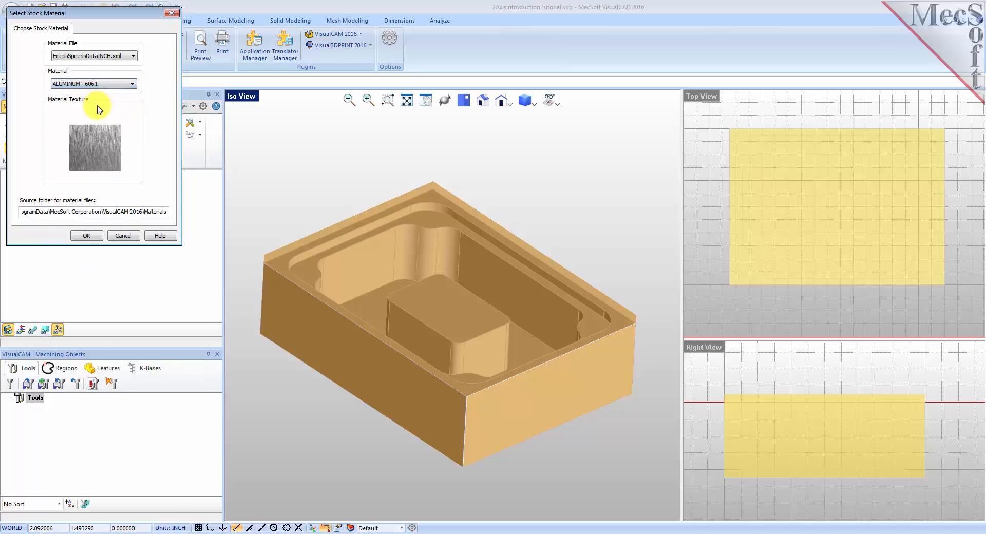
{"action": "left_click", "coordinate": [83, 236]}
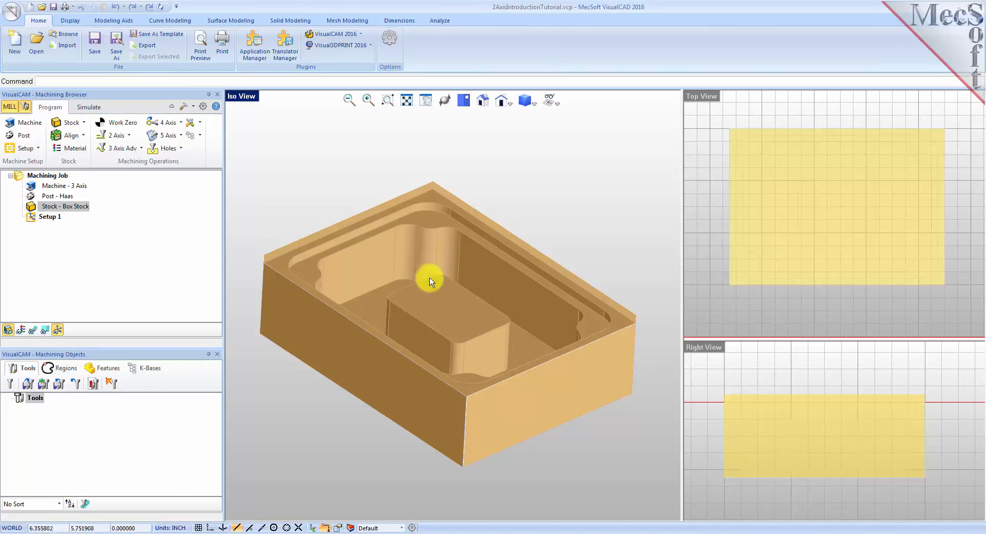
Preview the material texture on the stock, then turn the texture display off again
{"action": "left_click", "coordinate": [21, 330]}
{"action": "left_click", "coordinate": [20, 330]}
{"action": "left_click", "coordinate": [20, 330]}
{"action": "right_click_drag", "start_coordinate": [411, 367], "coordinate": [448, 366]}
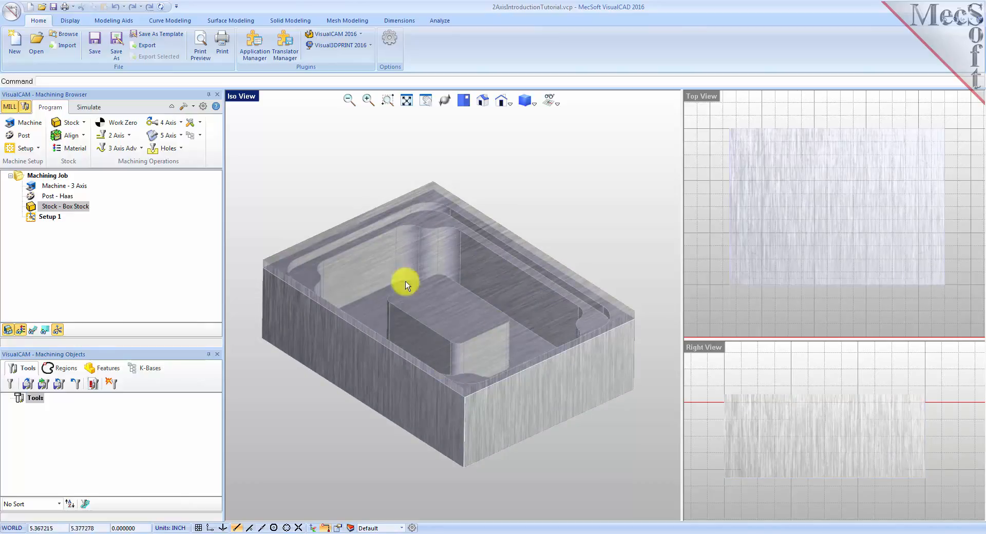
{"action": "left_click", "coordinate": [21, 330]}
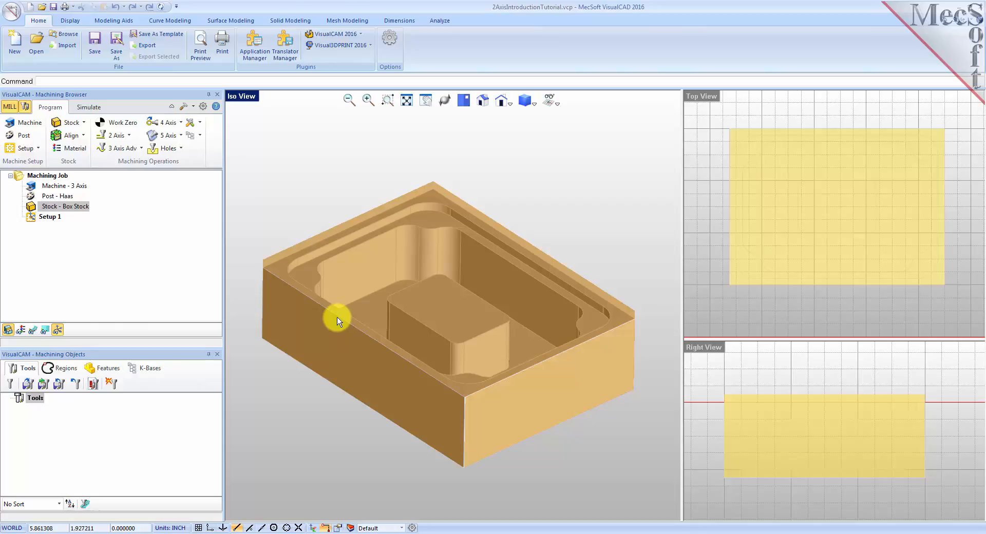
Set the world coordinate system origin to the stock box at Highest Z and South West, and fit the Iso view
{"action": "left_click", "coordinate": [80, 135]}
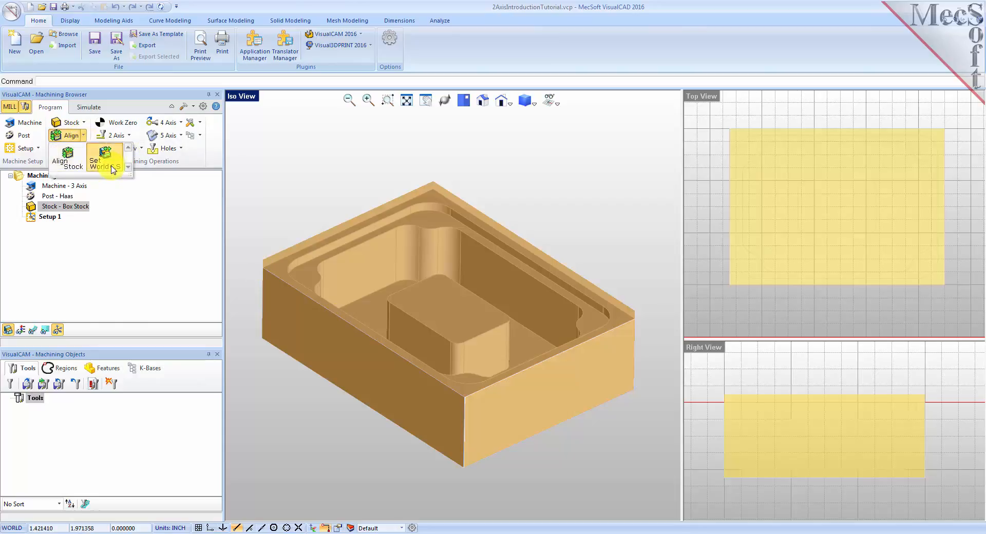
{"action": "left_click", "coordinate": [104, 154]}
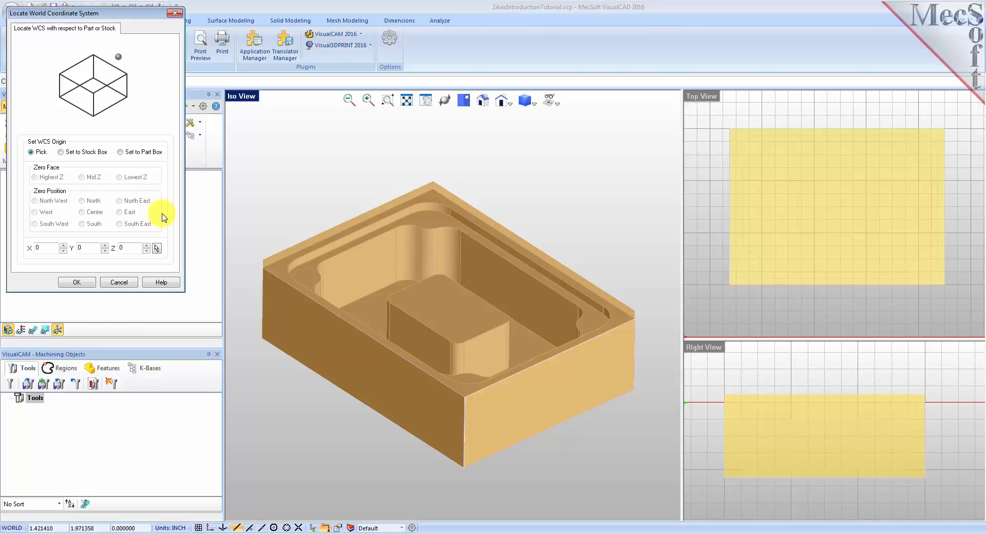
{"action": "left_click", "coordinate": [62, 152]}
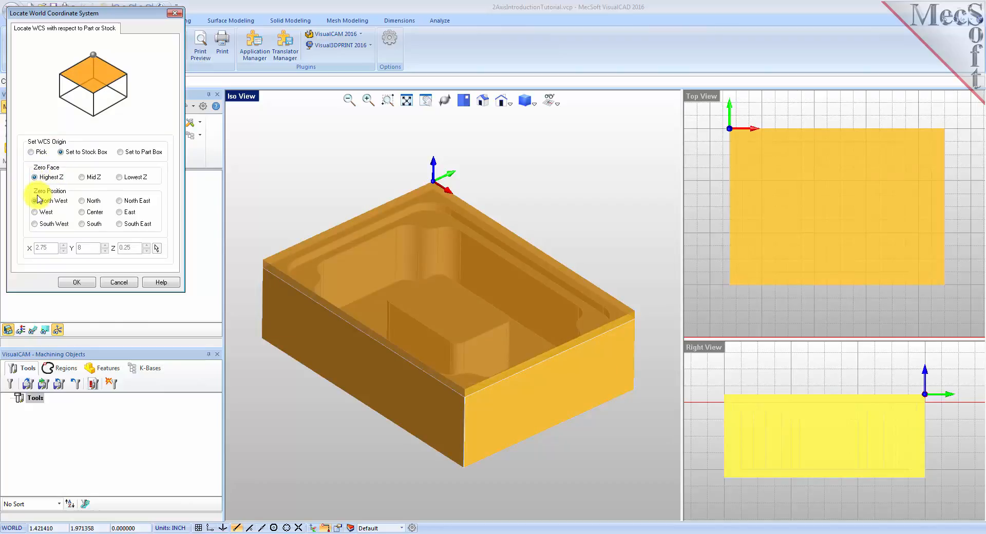
{"action": "left_click", "coordinate": [34, 224]}
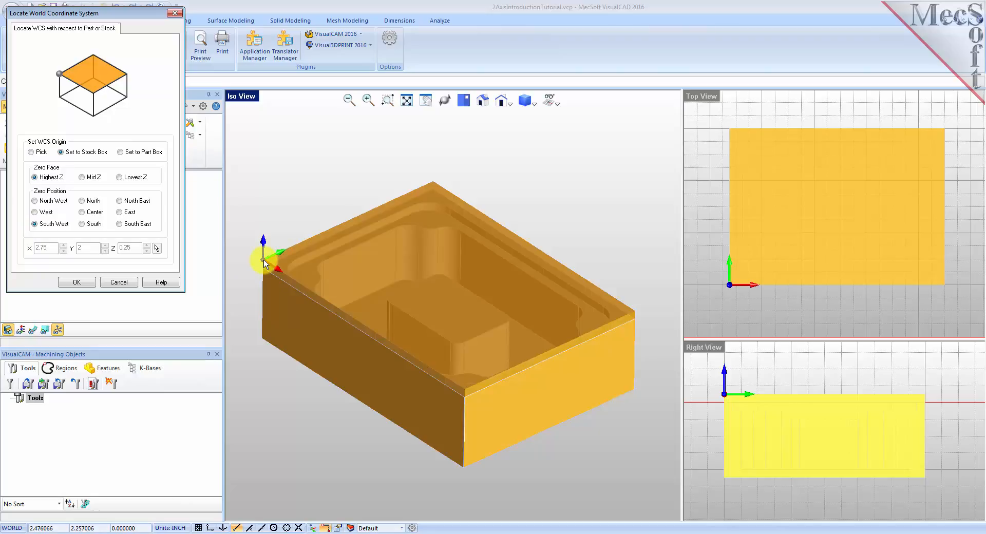
{"action": "left_click", "coordinate": [77, 282]}
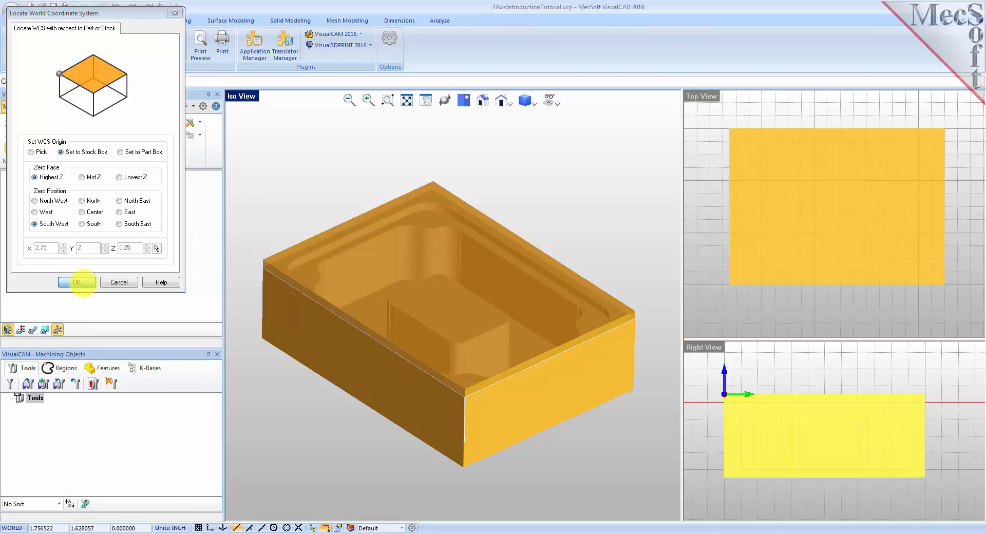
{"action": "left_click", "coordinate": [406, 100]}
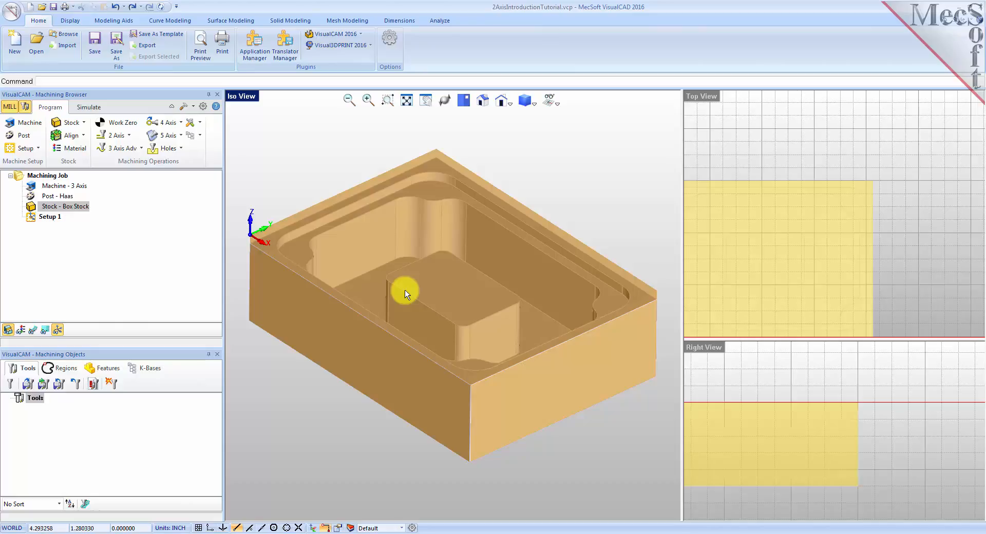
Load the tools from 2AxisIntroductionTutorial.vkb in the VisualCAM 2016 Data folder
{"action": "left_click", "coordinate": [27, 387]}
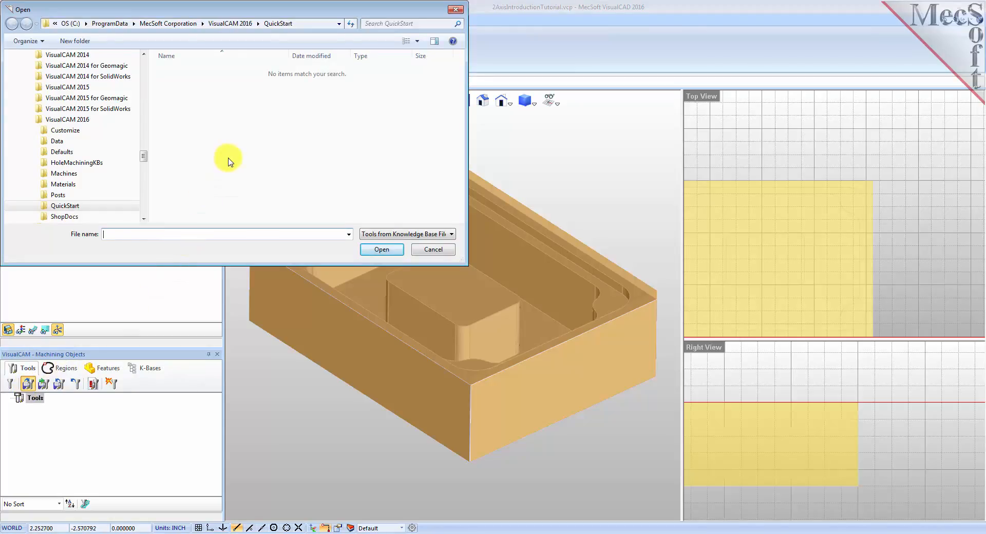
{"action": "left_click", "coordinate": [233, 24]}
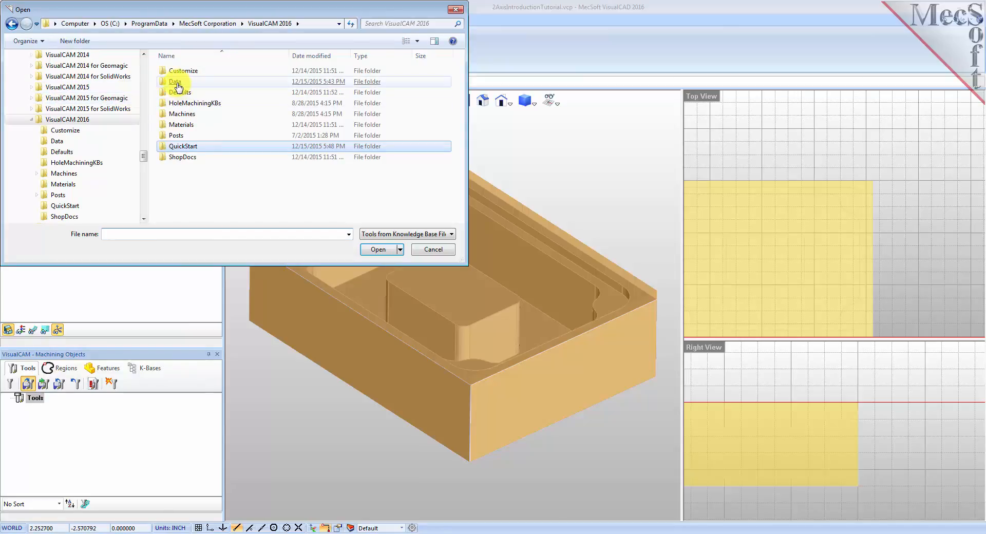
{"action": "double_click", "coordinate": [176, 82]}
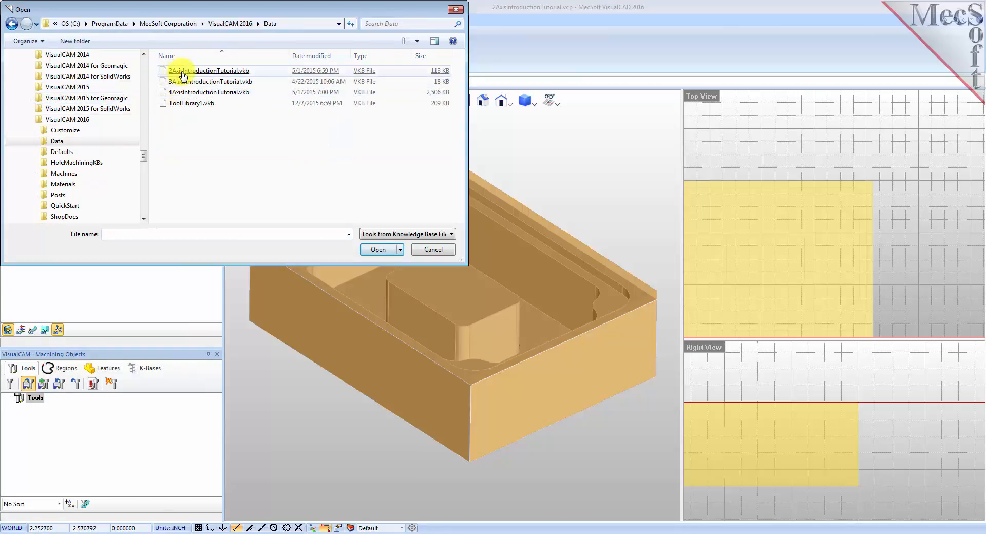
{"action": "left_click", "coordinate": [242, 76]}
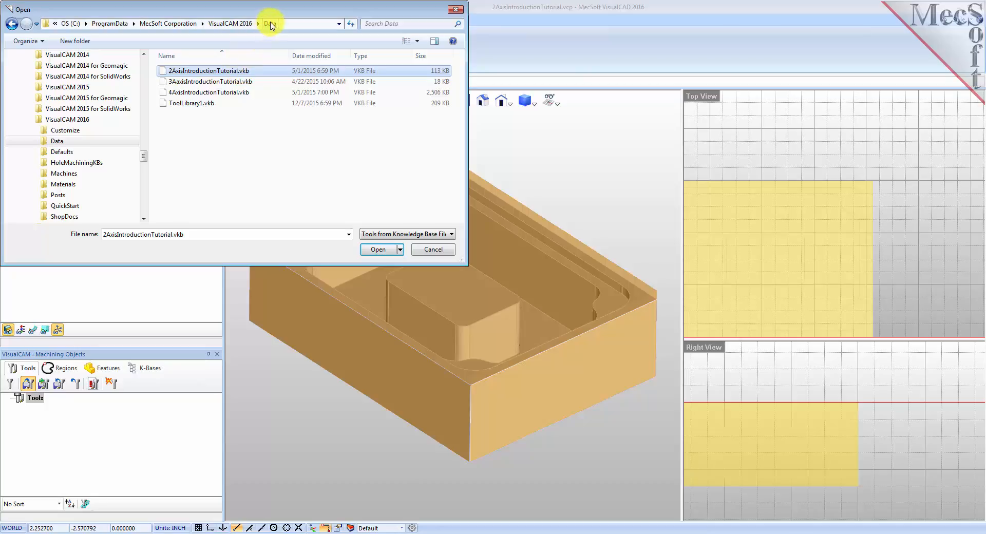
{"action": "double_click", "coordinate": [194, 72]}
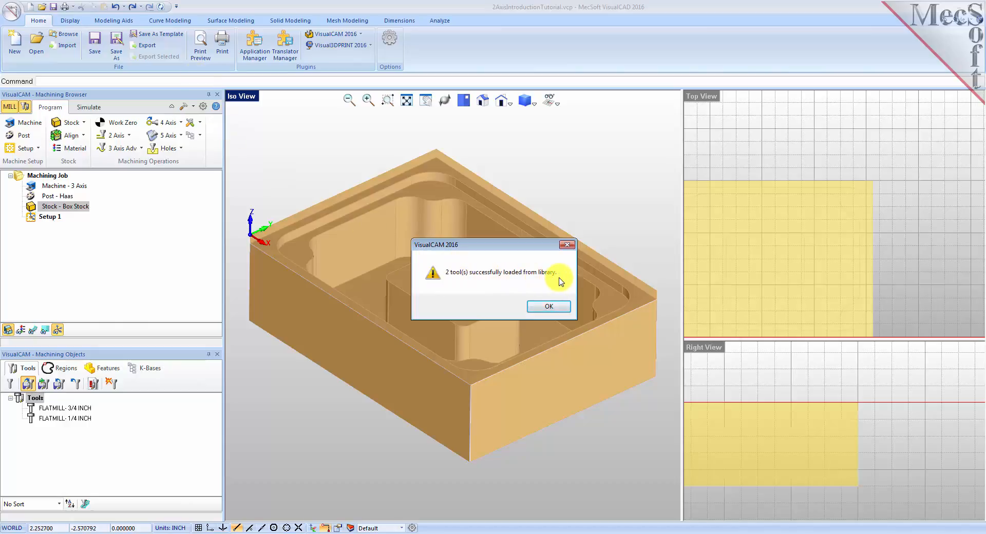
{"action": "left_click", "coordinate": [553, 307]}
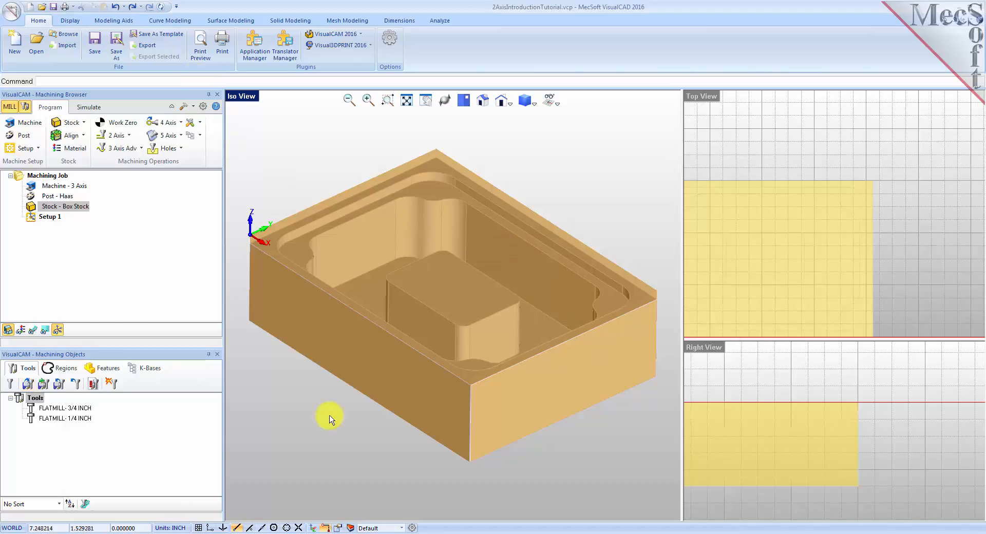
Review the properties, feeds and speeds of the 3/4 inch and 1/4 inch flat mills without changing them
{"action": "left_click", "coordinate": [69, 409]}
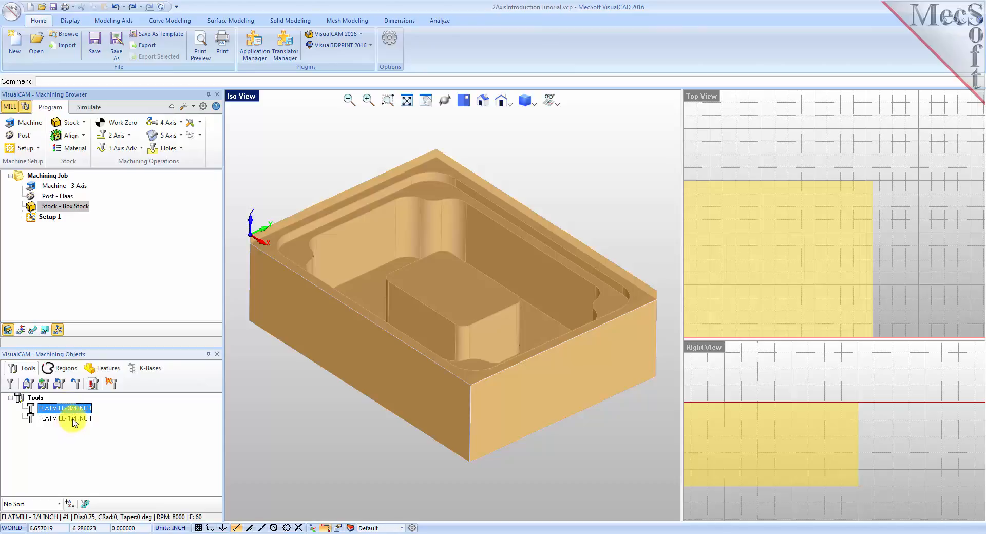
{"action": "left_click", "coordinate": [75, 420]}
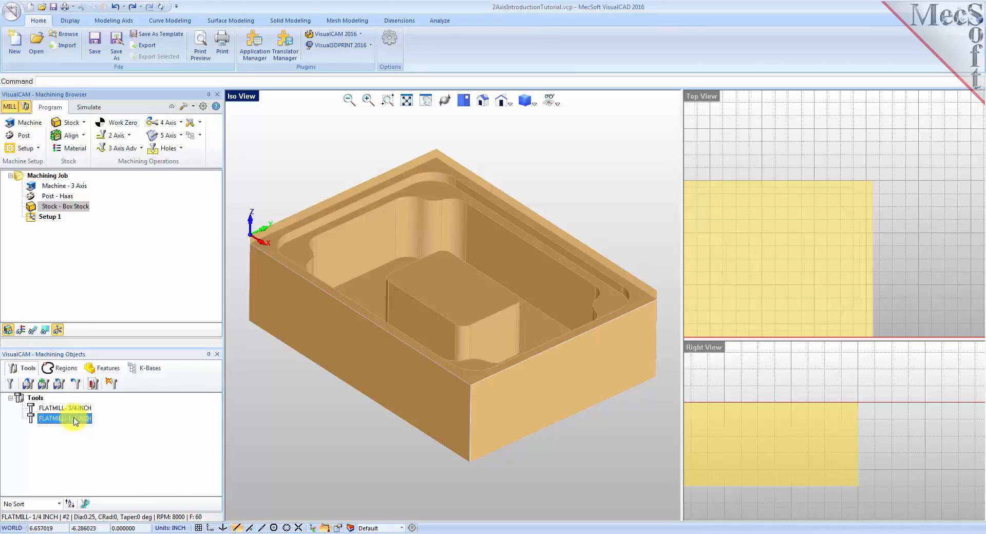
{"action": "double_click", "coordinate": [75, 409]}
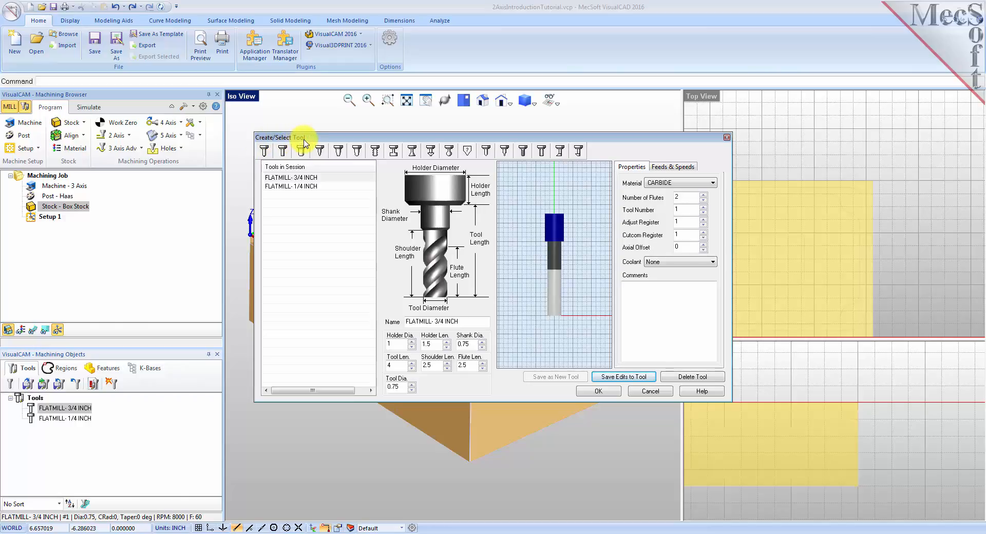
{"action": "left_click", "coordinate": [315, 178]}
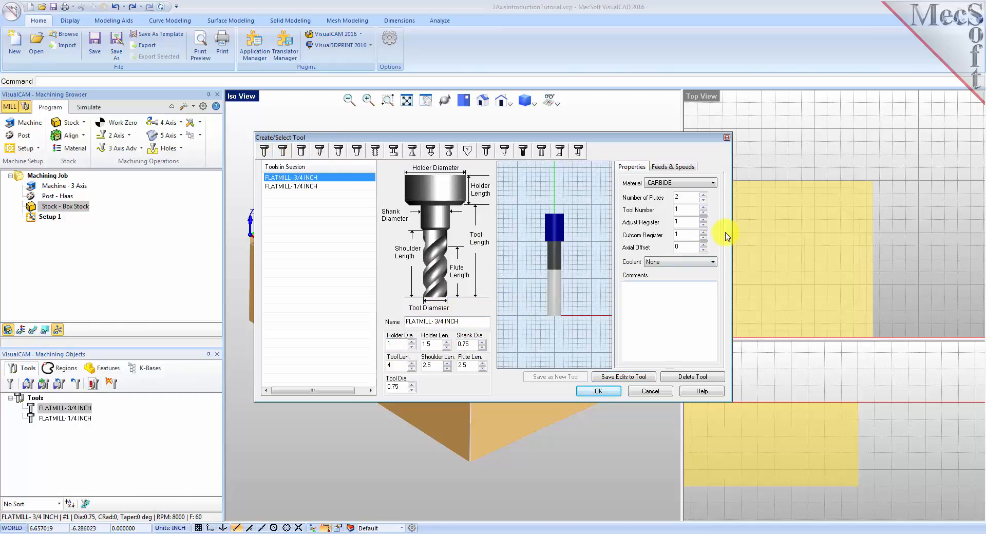
{"action": "left_click", "coordinate": [691, 167]}
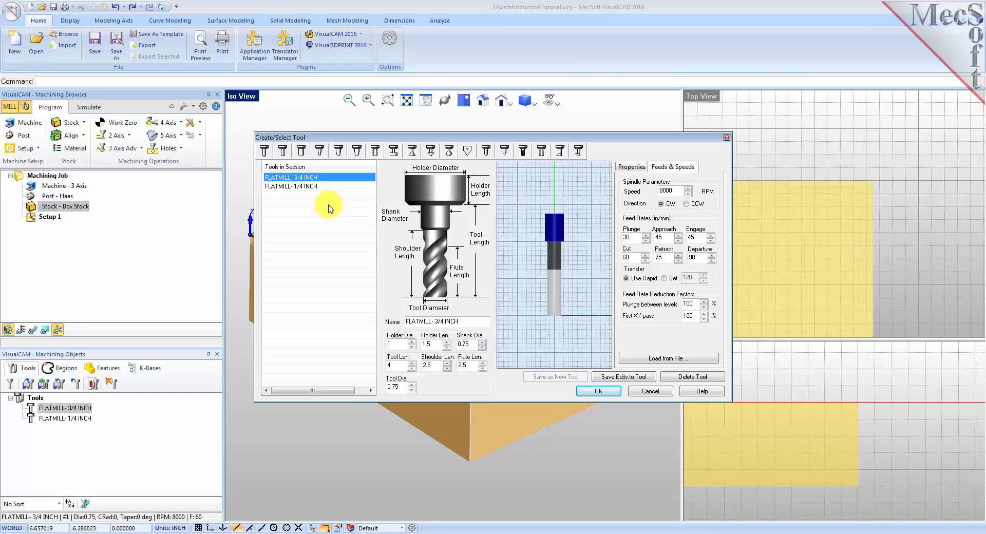
{"action": "left_click", "coordinate": [297, 187]}
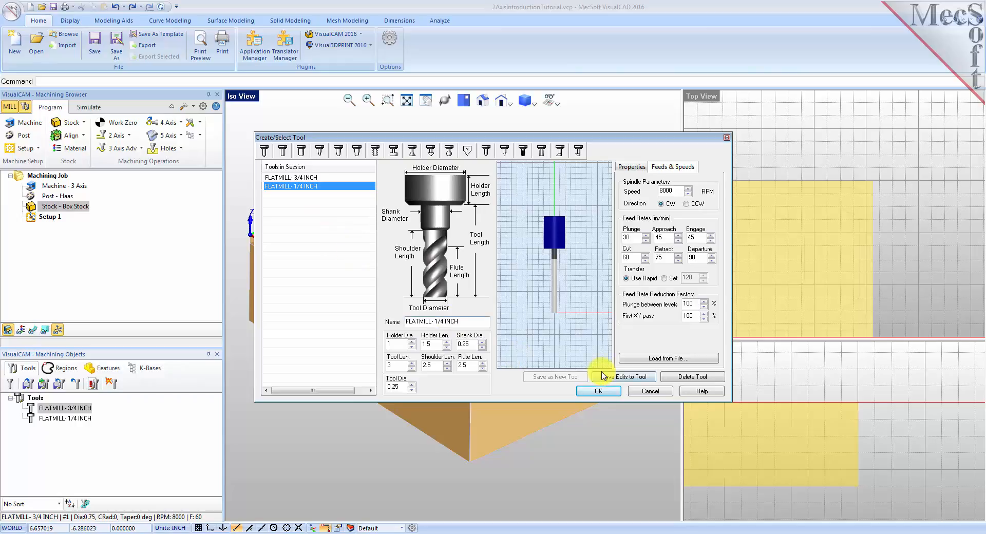
{"action": "left_click", "coordinate": [645, 392]}
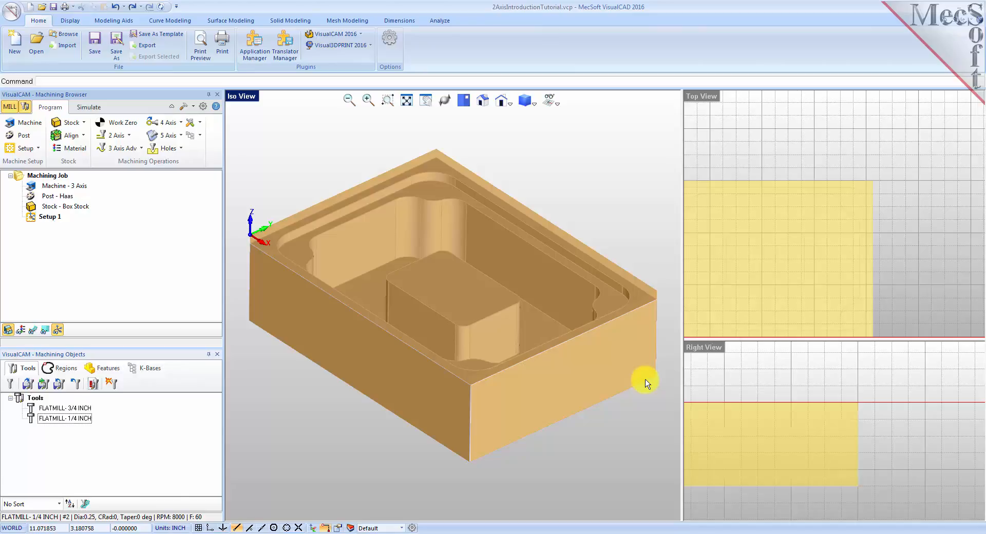
Fit the stock in the Right and Top views, and enlarge it in the Right view
{"action": "left_click", "coordinate": [739, 384]}
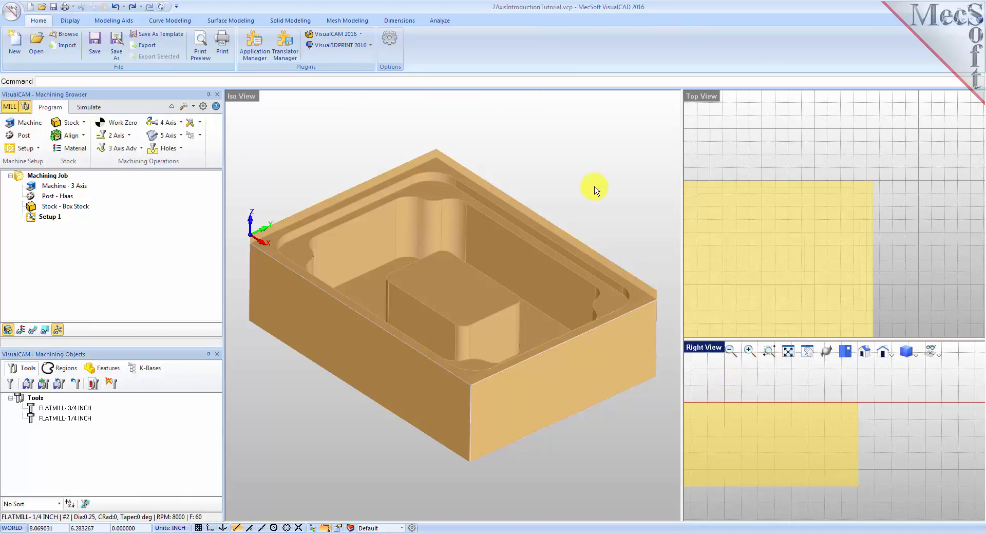
{"action": "left_click", "coordinate": [794, 358]}
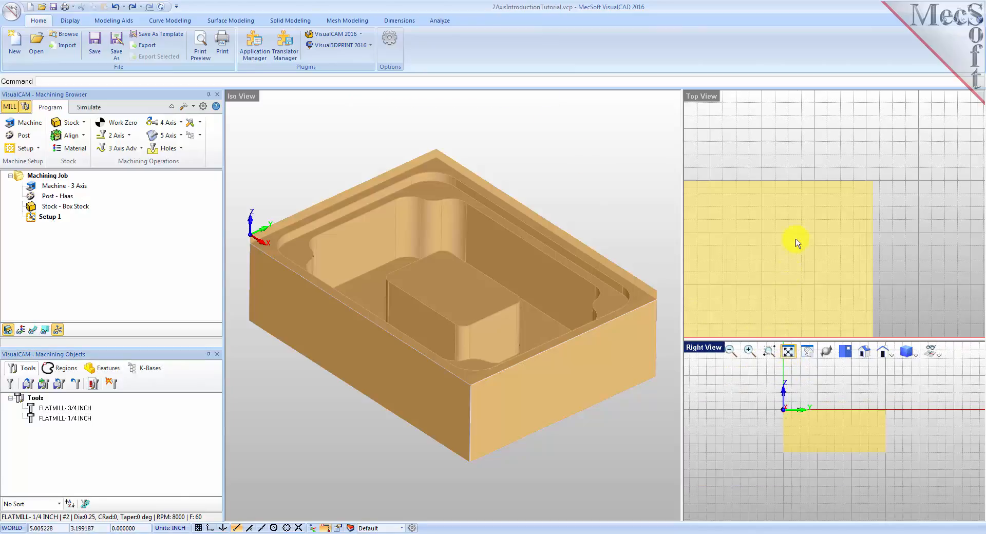
{"action": "left_click", "coordinate": [796, 141]}
{"action": "left_click", "coordinate": [795, 102]}
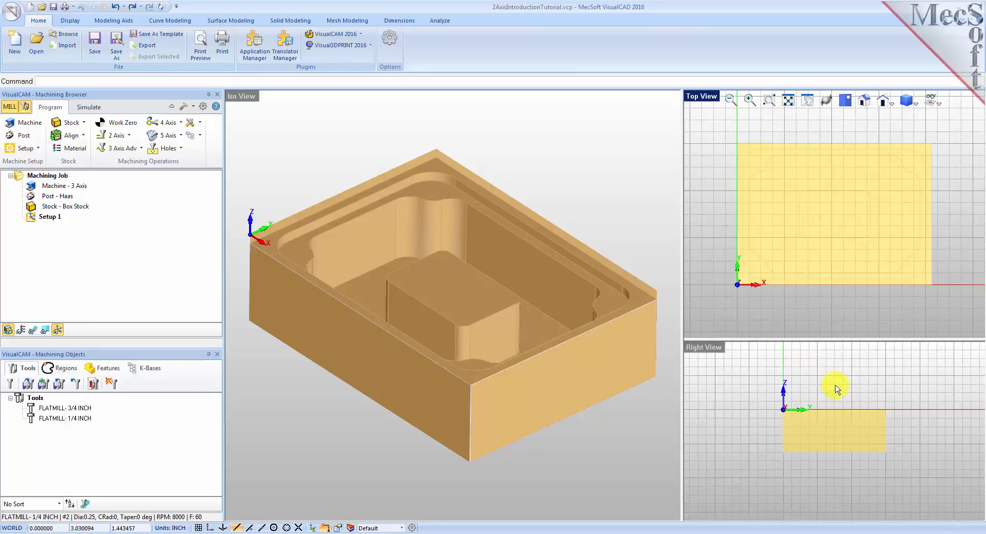
{"action": "left_click", "coordinate": [821, 393]}
{"action": "scroll", "coordinate": [820, 395], "scroll_direction": "up", "scroll_amount": 4}
{"action": "scroll", "coordinate": [833, 479], "scroll_direction": "up", "scroll_amount": 2}
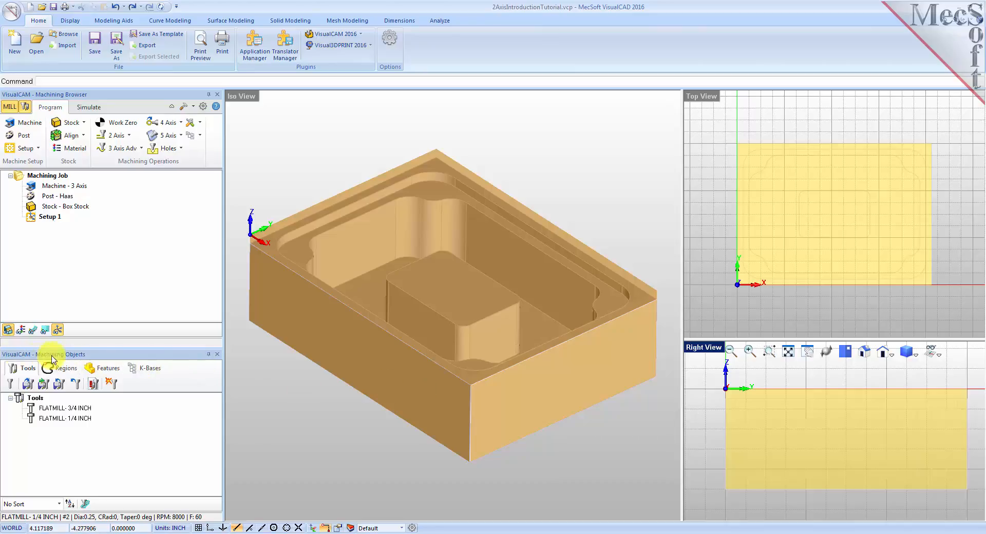
Set the flat area selection filters for machining regions to ignore all inner regions
{"action": "left_click", "coordinate": [66, 369]}
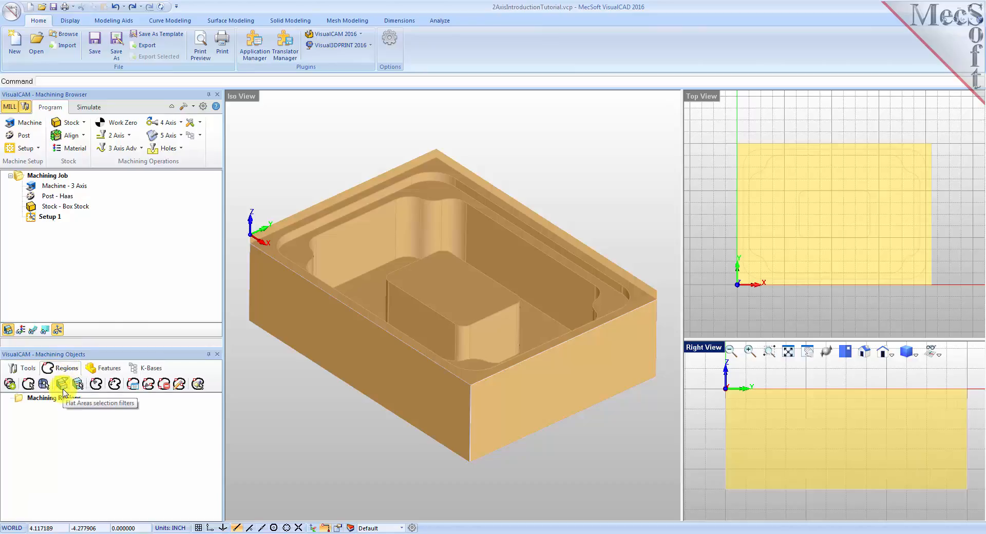
{"action": "left_click", "coordinate": [62, 384]}
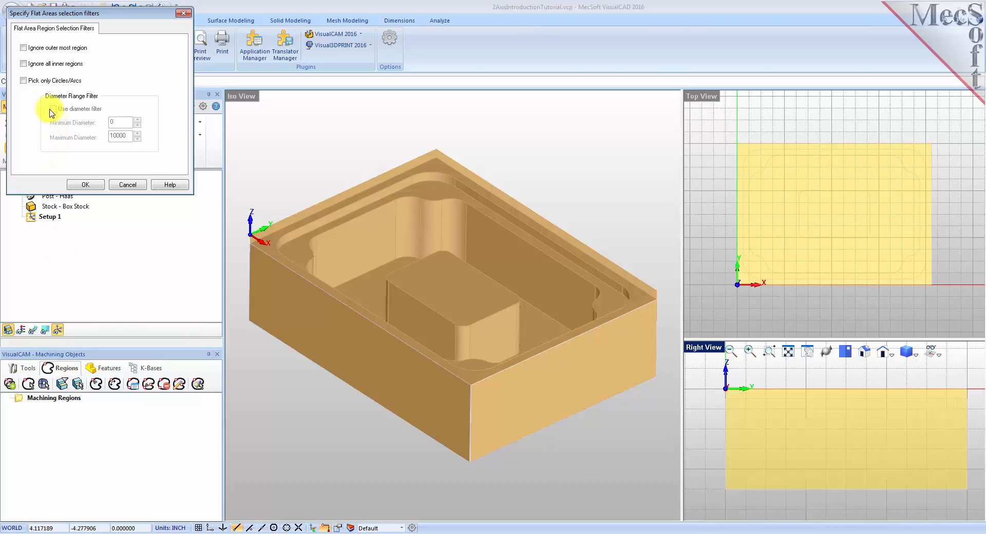
{"action": "left_click", "coordinate": [23, 64]}
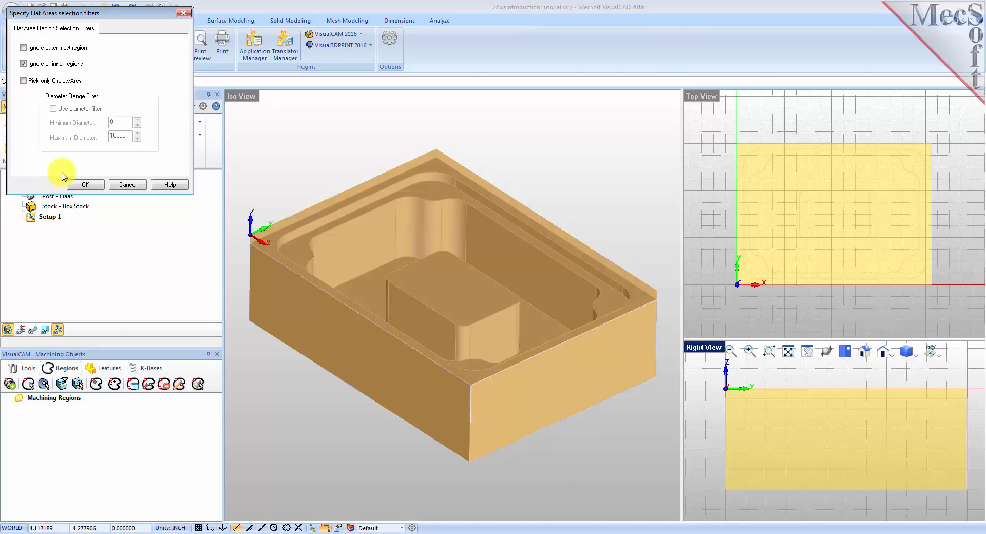
{"action": "left_click", "coordinate": [84, 186]}
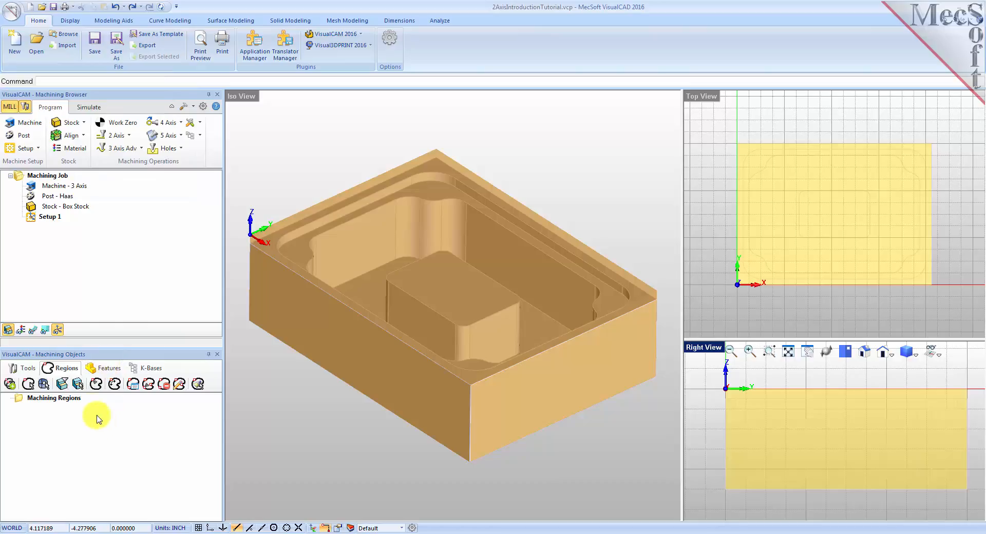
Create a flat area region from the part's top rim face and select it under the machining region set
{"action": "left_click", "coordinate": [78, 386]}
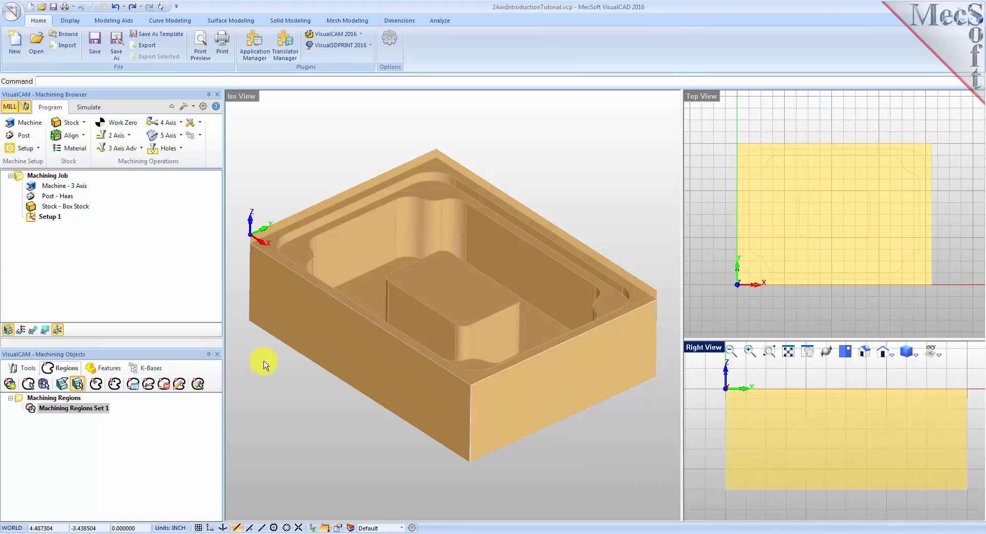
{"action": "left_click", "coordinate": [272, 251]}
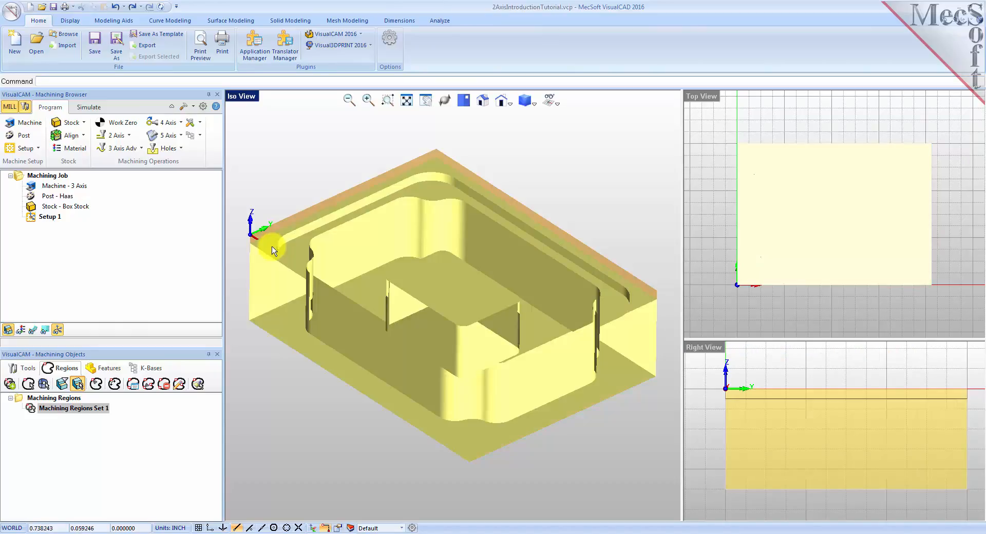
{"action": "right_click", "coordinate": [256, 349]}
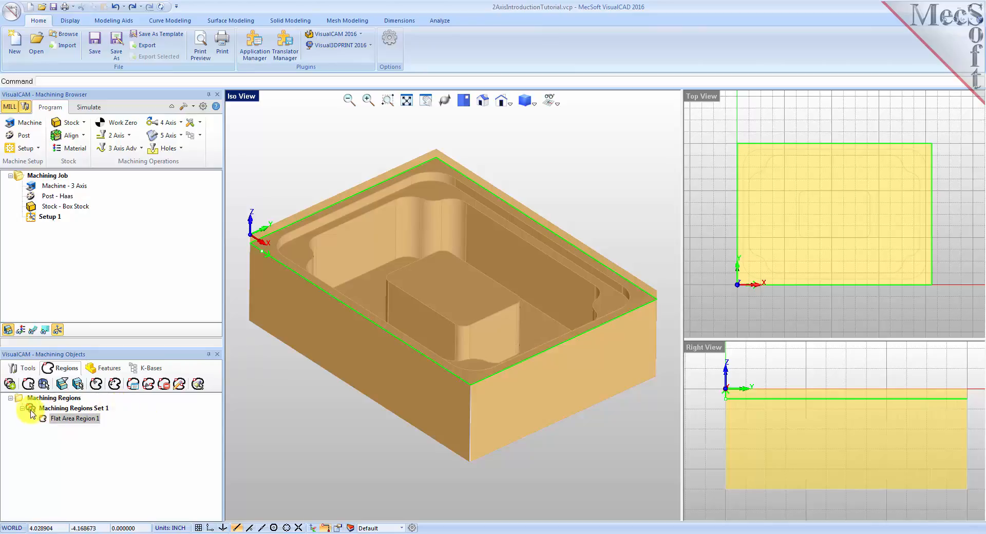
{"action": "left_click", "coordinate": [77, 408]}
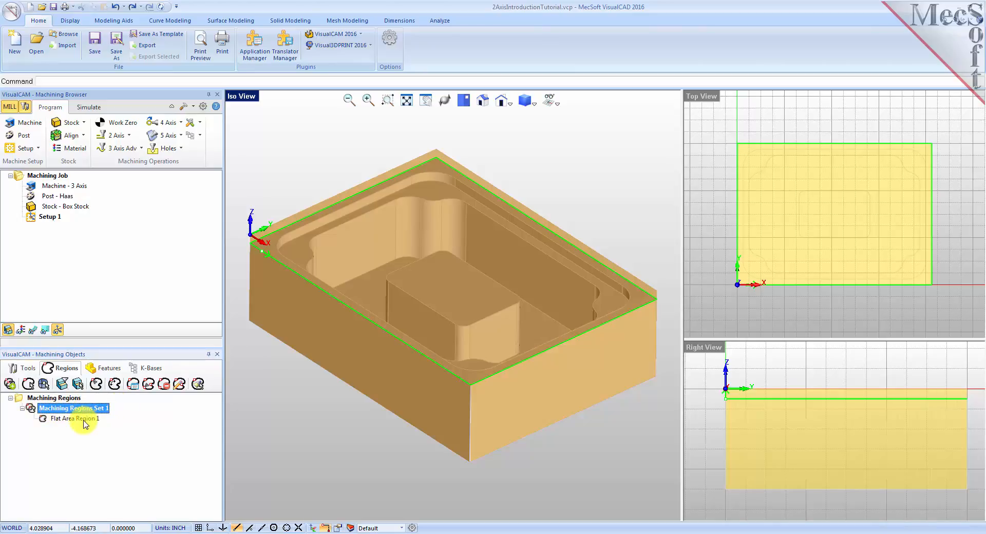
{"action": "left_click", "coordinate": [81, 418]}
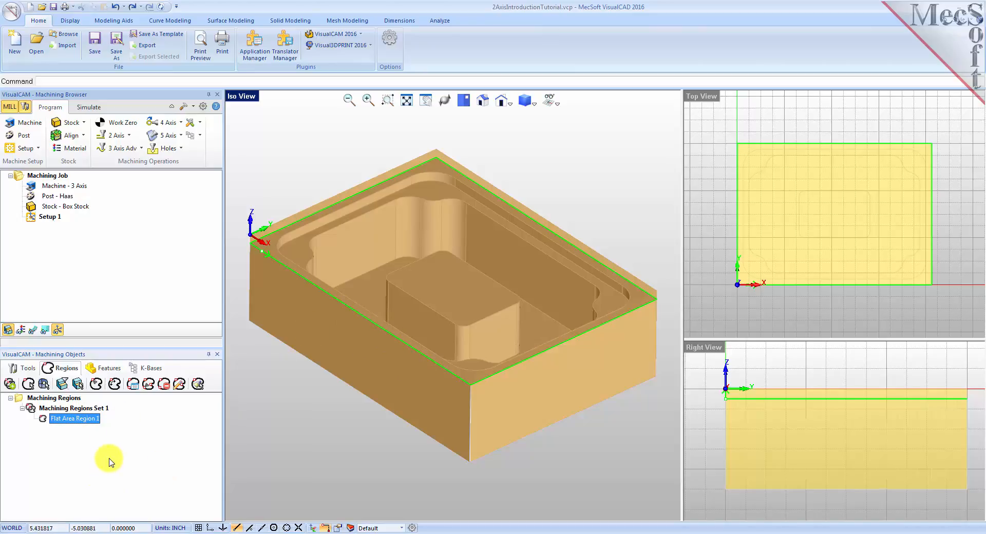
Create a second flat area region from the recessed ledge just inside the part's top rim
{"action": "left_click", "coordinate": [79, 384]}
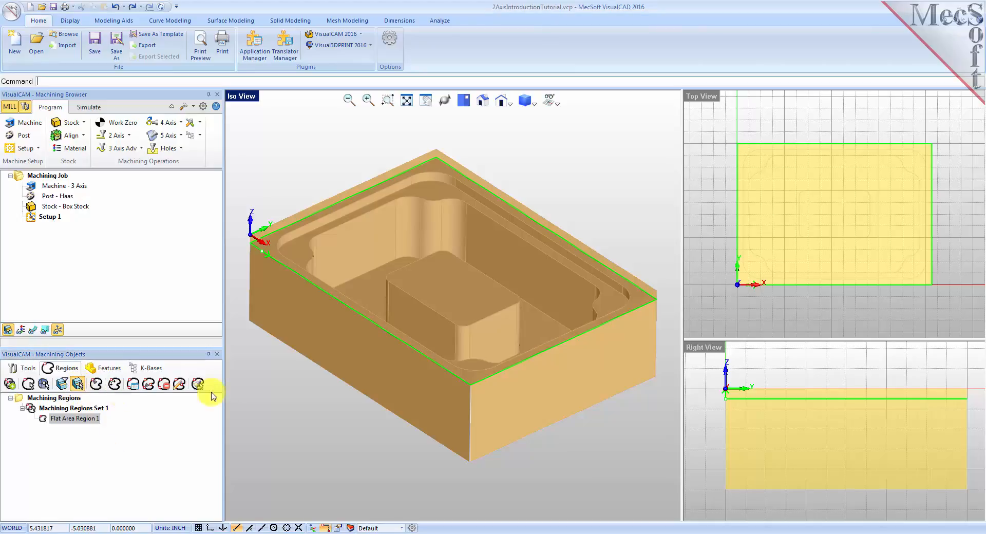
{"action": "left_click", "coordinate": [300, 252]}
{"action": "right_click", "coordinate": [301, 249]}
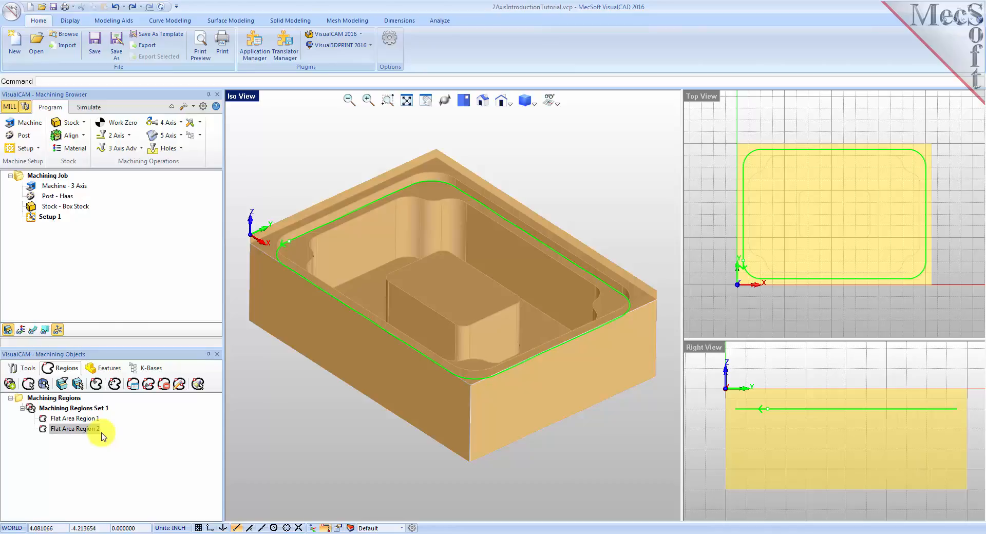
Change the flat area selection filters to ignore the outermost region and stop ignoring all inner regions
{"action": "left_click", "coordinate": [62, 384]}
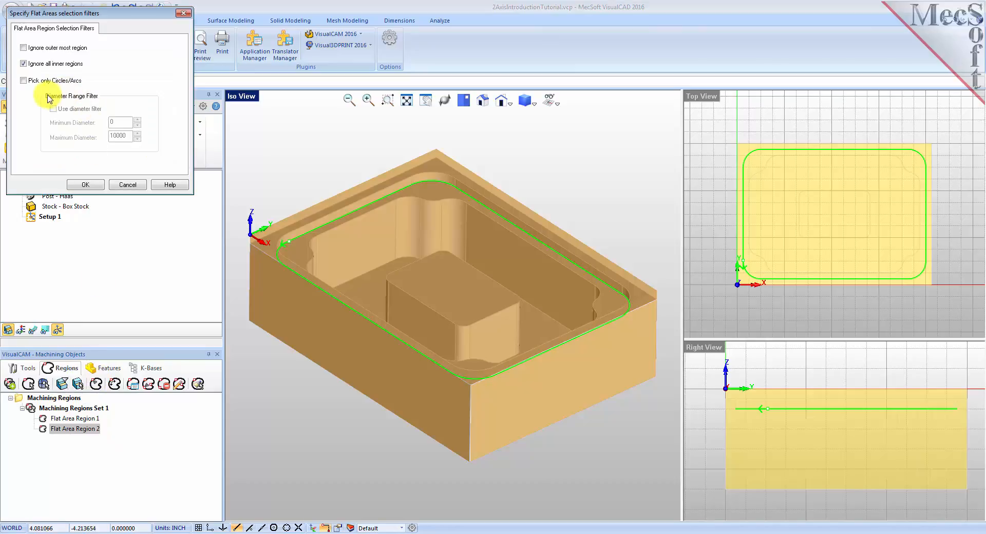
{"action": "left_click", "coordinate": [24, 63]}
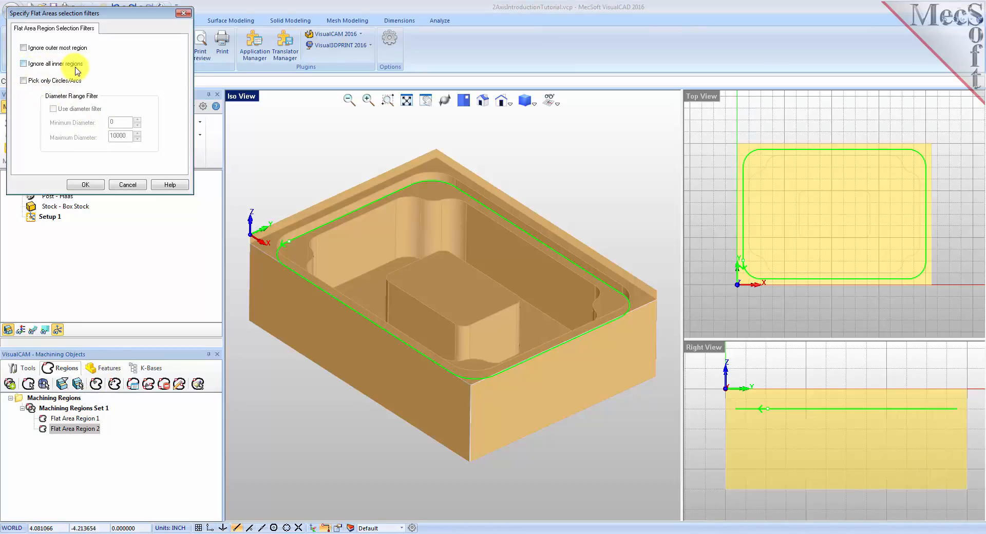
{"action": "left_click", "coordinate": [23, 47]}
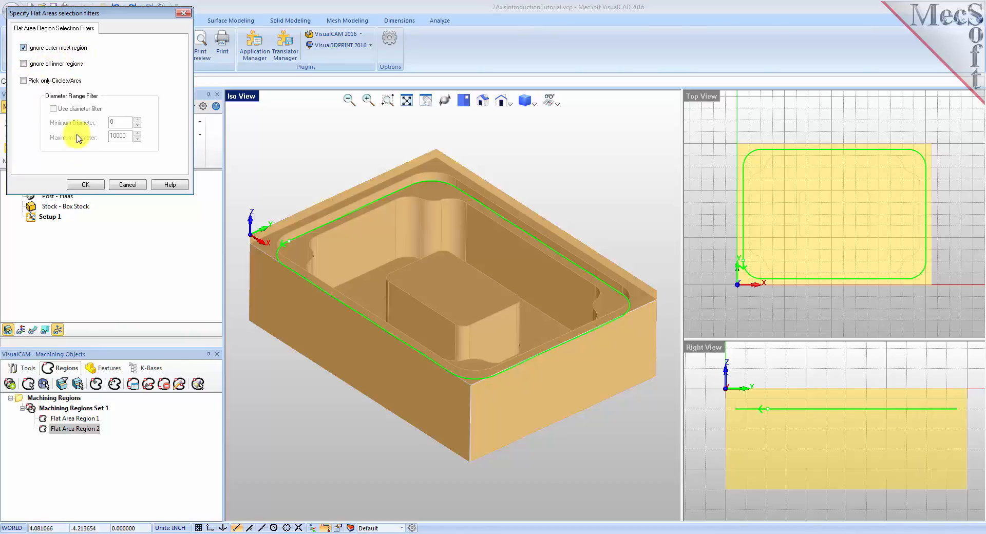
{"action": "left_click", "coordinate": [83, 185]}
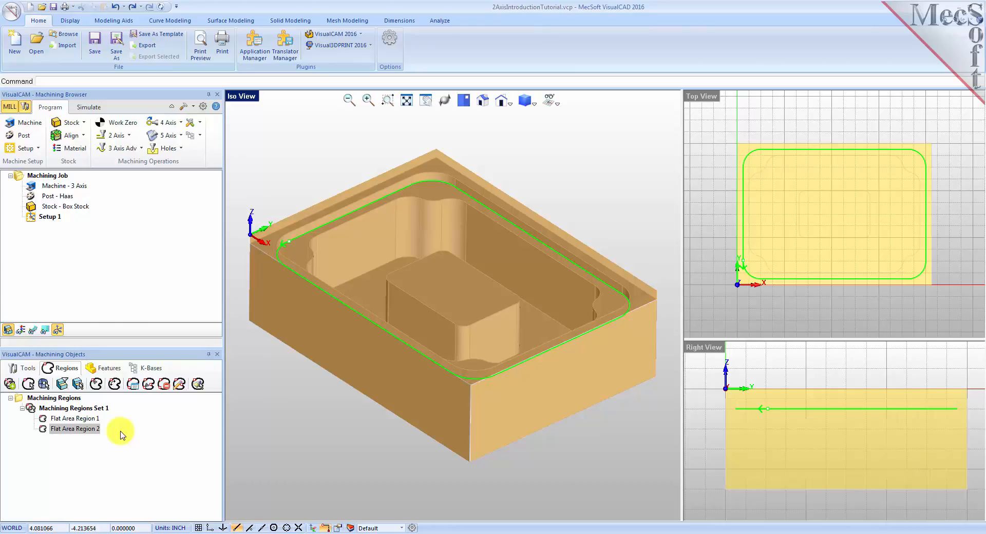
Create a third flat area region from the recessed ledge's inner contour around the pocket and select it under the region set
{"action": "left_click", "coordinate": [77, 384]}
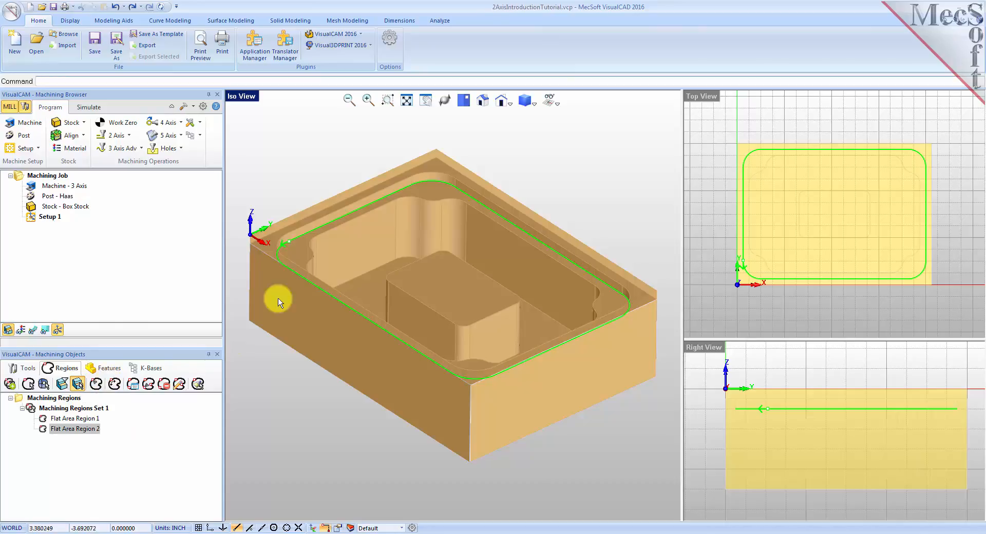
{"action": "left_click", "coordinate": [303, 253]}
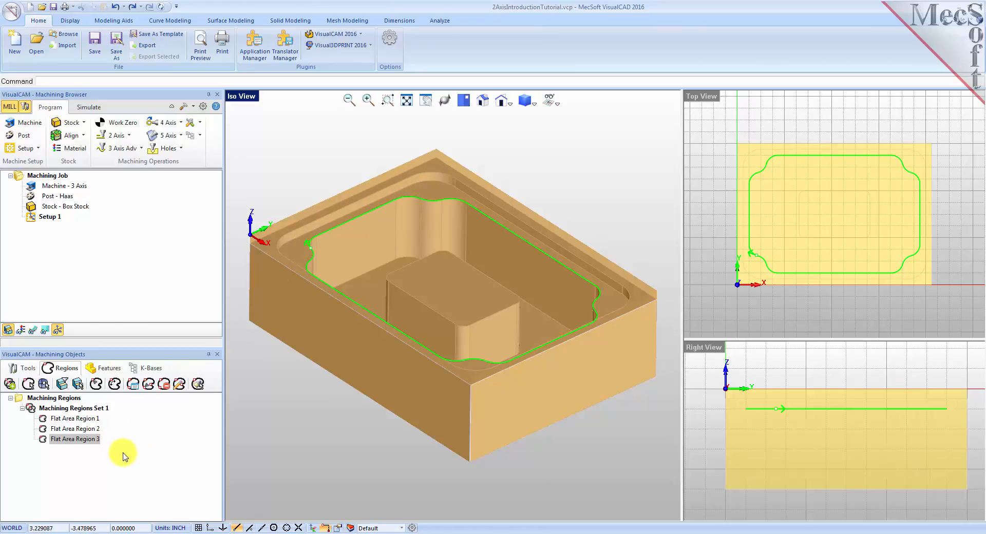
{"action": "left_click", "coordinate": [58, 440]}
{"action": "left_click", "coordinate": [44, 440]}
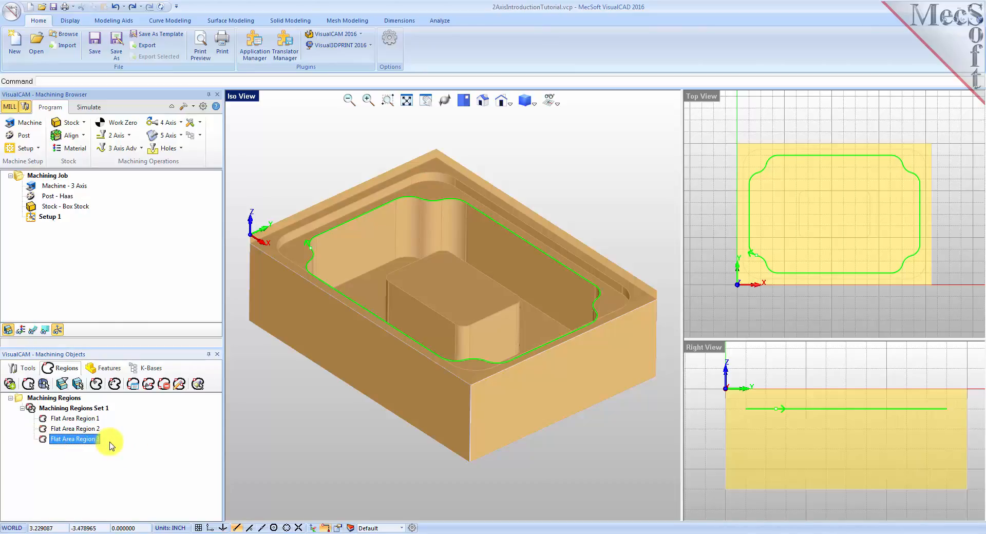
Highlight Flat Area Regions 1, 2 and 3 one at a time to examine their outlines on the part
{"action": "left_click", "coordinate": [89, 418]}
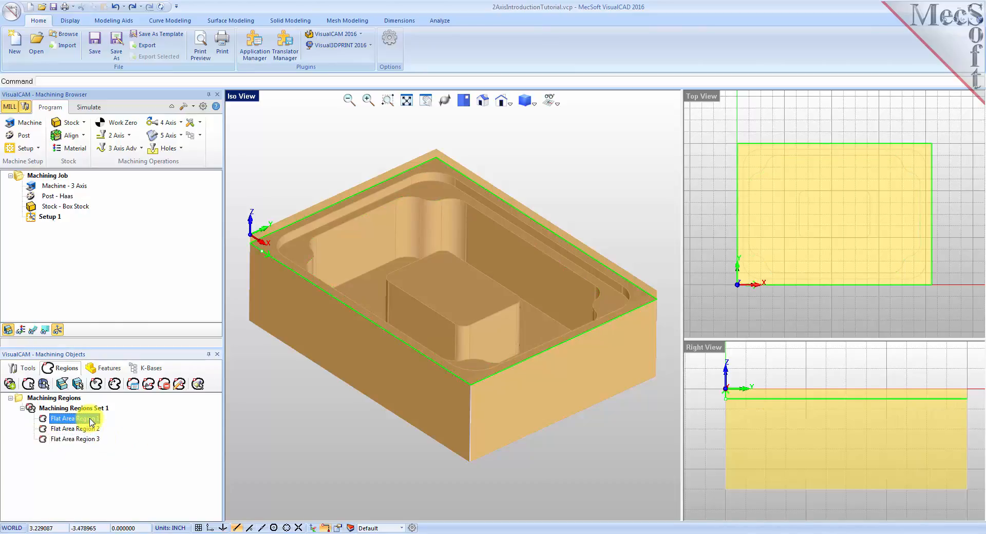
{"action": "left_click", "coordinate": [89, 429]}
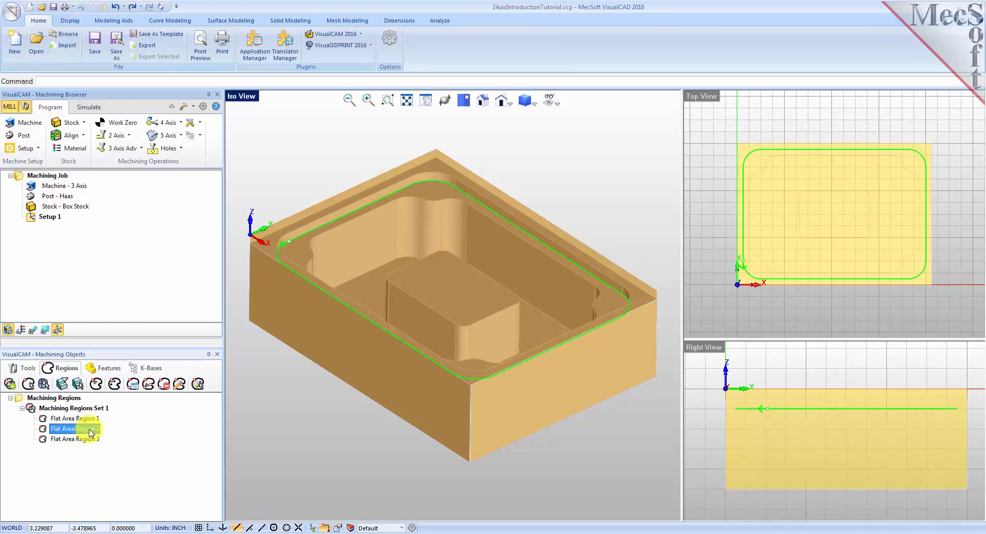
{"action": "left_click", "coordinate": [90, 440]}
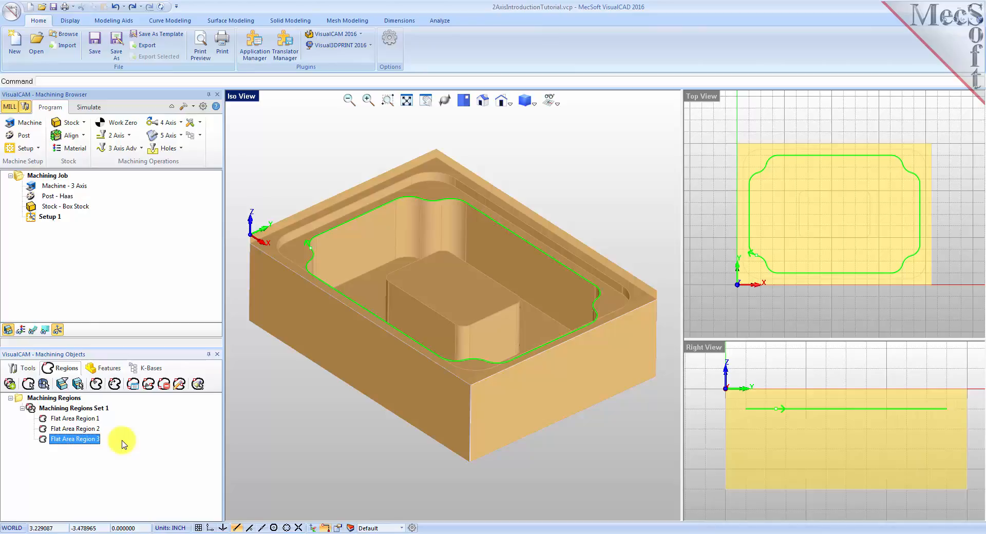
Start a 2 1/2 Axis Facing operation and assign the predefined Flat Area Region 1 as its part region
{"action": "left_click", "coordinate": [28, 369]}
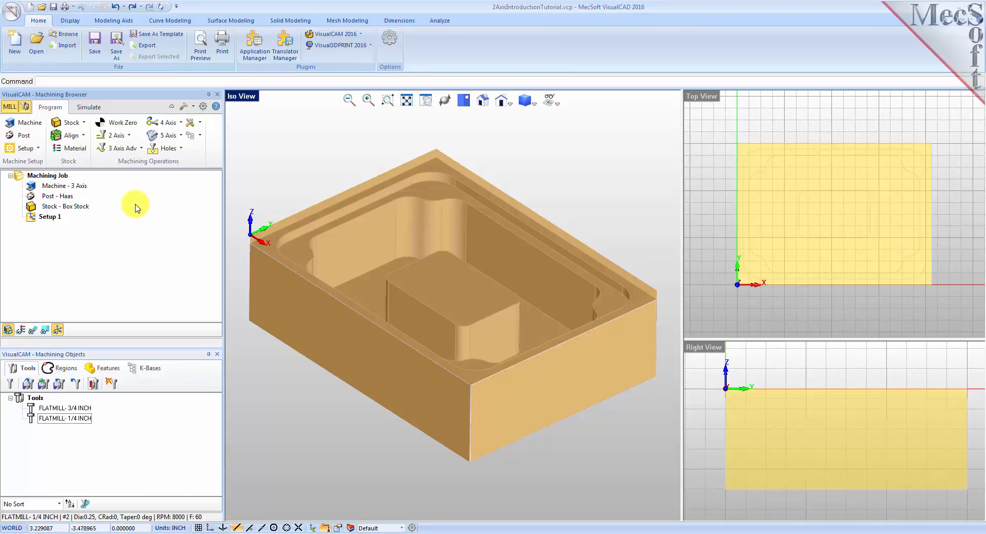
{"action": "left_click", "coordinate": [130, 137]}
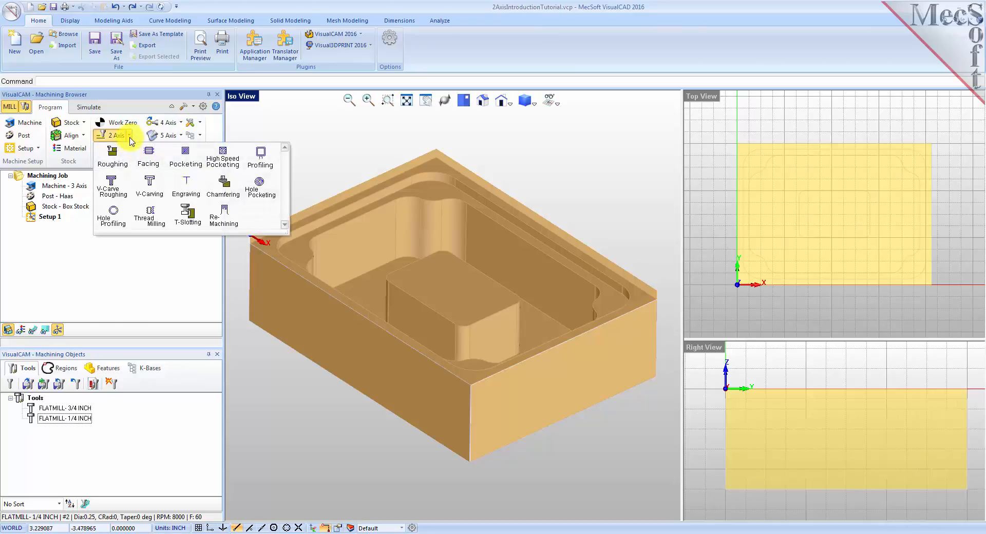
{"action": "left_click", "coordinate": [150, 168]}
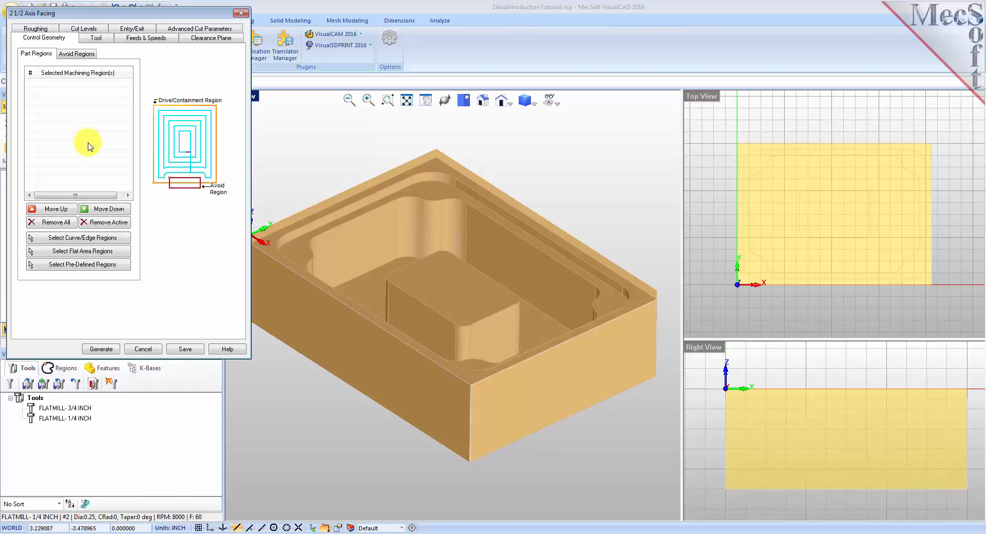
{"action": "left_click", "coordinate": [83, 264]}
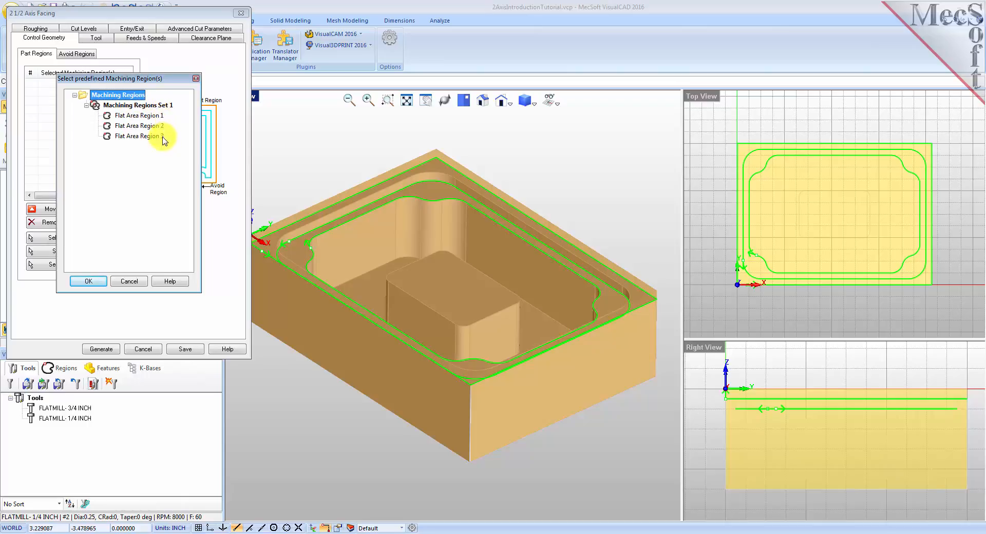
{"action": "left_click", "coordinate": [134, 117]}
{"action": "left_click", "coordinate": [135, 126]}
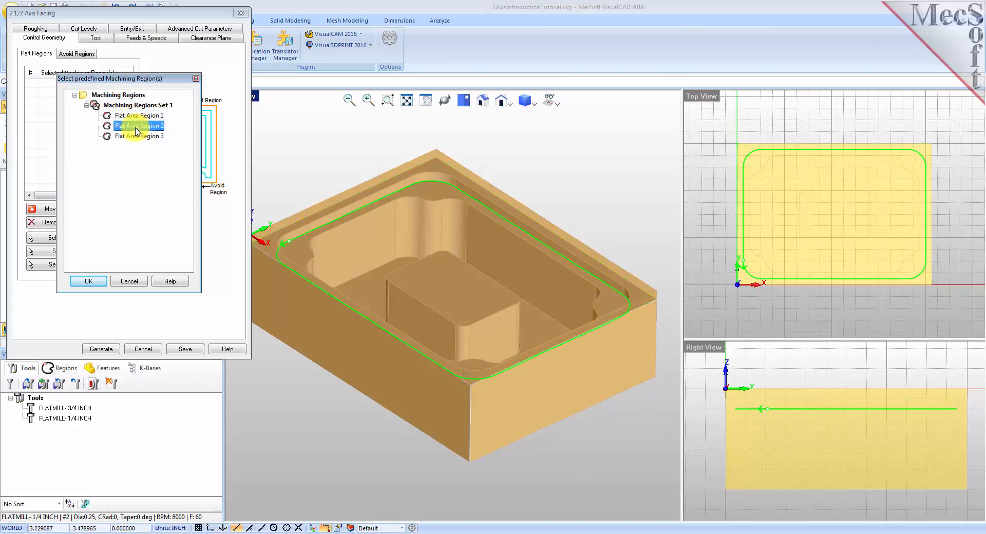
{"action": "left_click", "coordinate": [137, 137]}
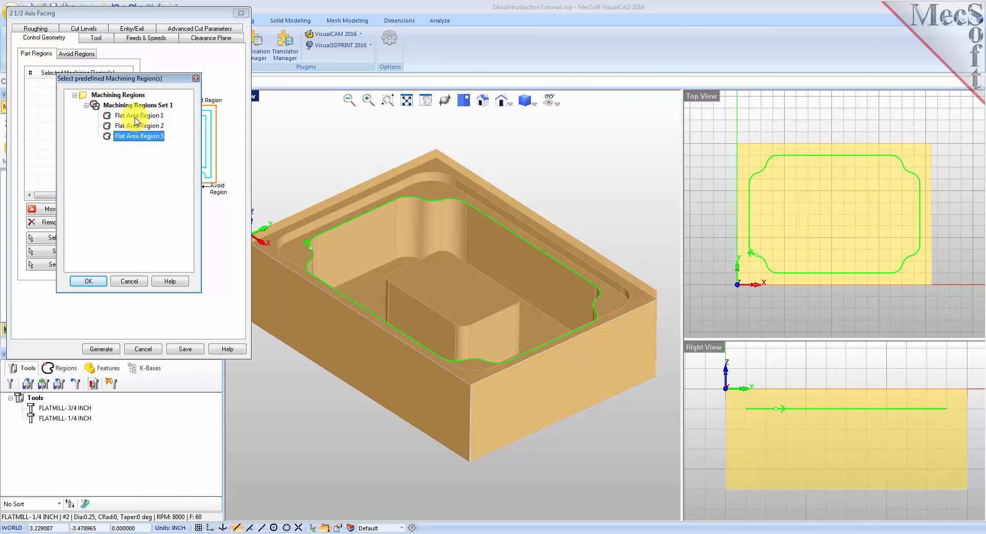
{"action": "left_click", "coordinate": [135, 116]}
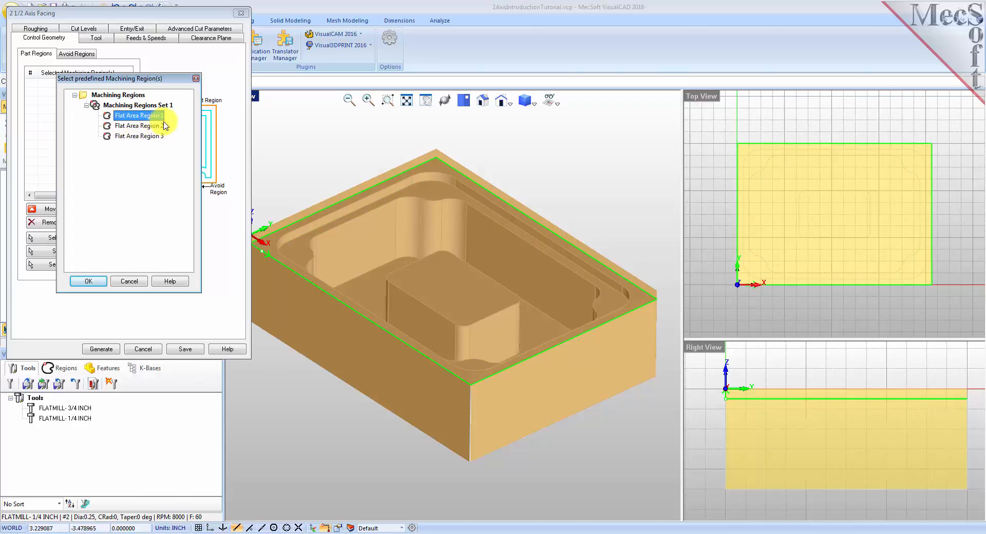
{"action": "left_click", "coordinate": [84, 281]}
{"action": "left_click", "coordinate": [65, 85]}
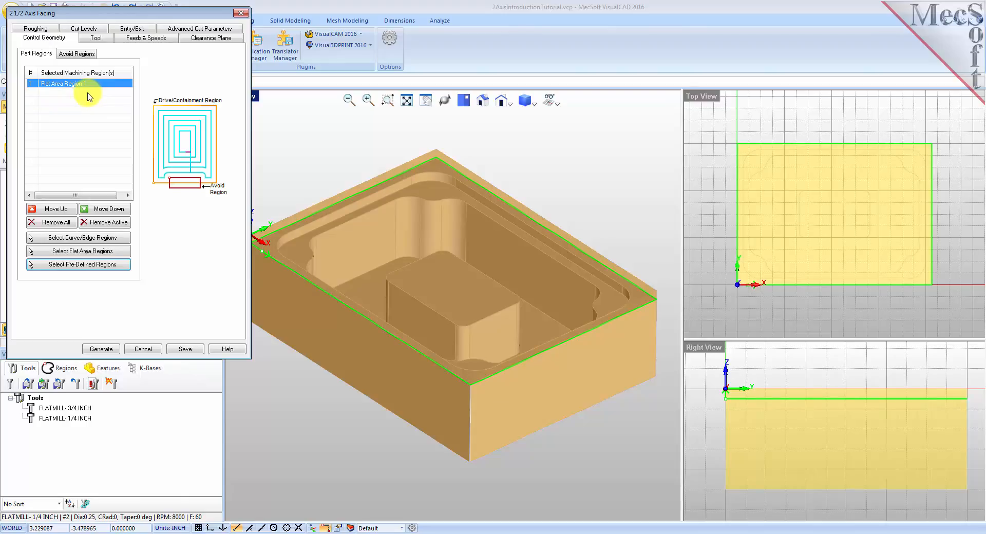
Choose the FLATMILL- 3/4 INCH tool for the facing operation, and inspect its feeds, speeds and clearance plane
{"action": "left_click", "coordinate": [96, 38]}
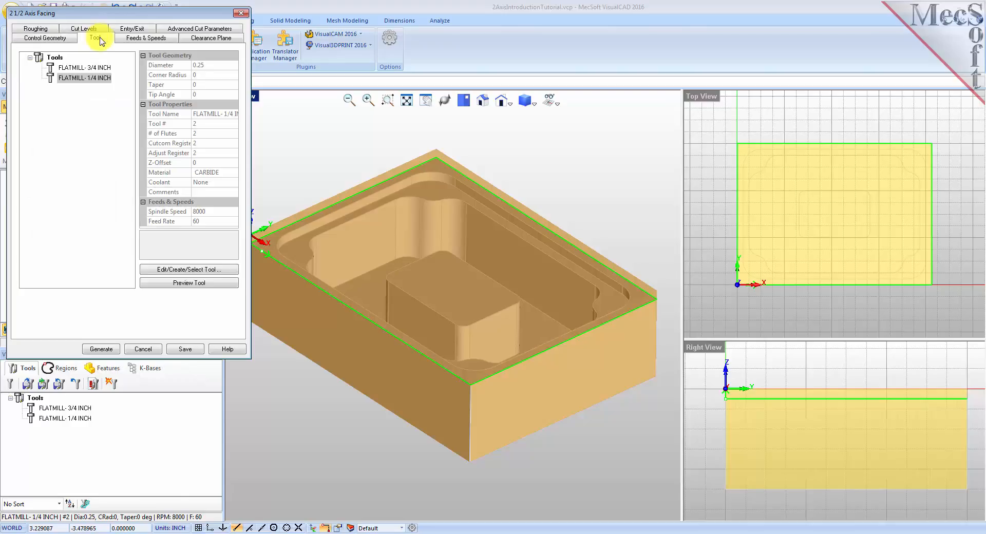
{"action": "left_click", "coordinate": [52, 71]}
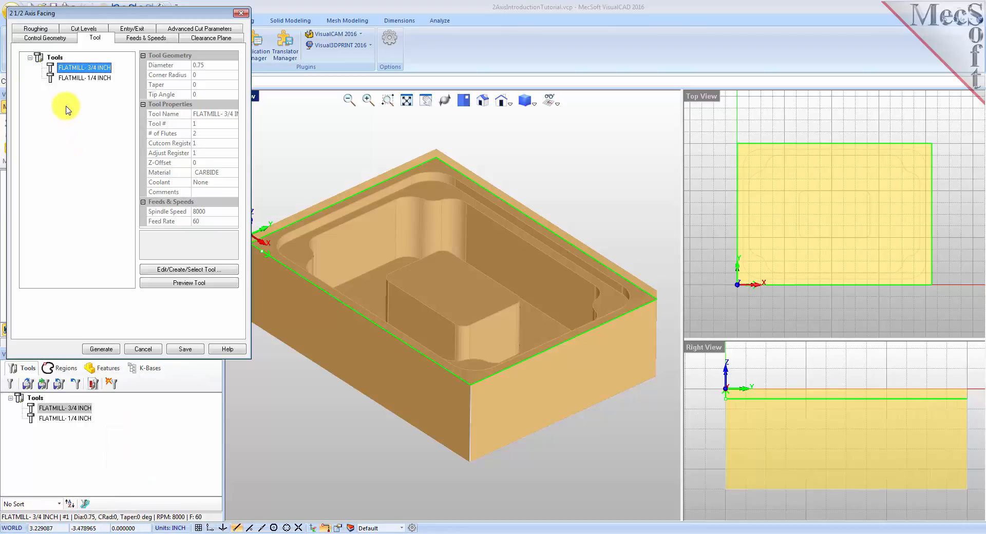
{"action": "left_click", "coordinate": [143, 38]}
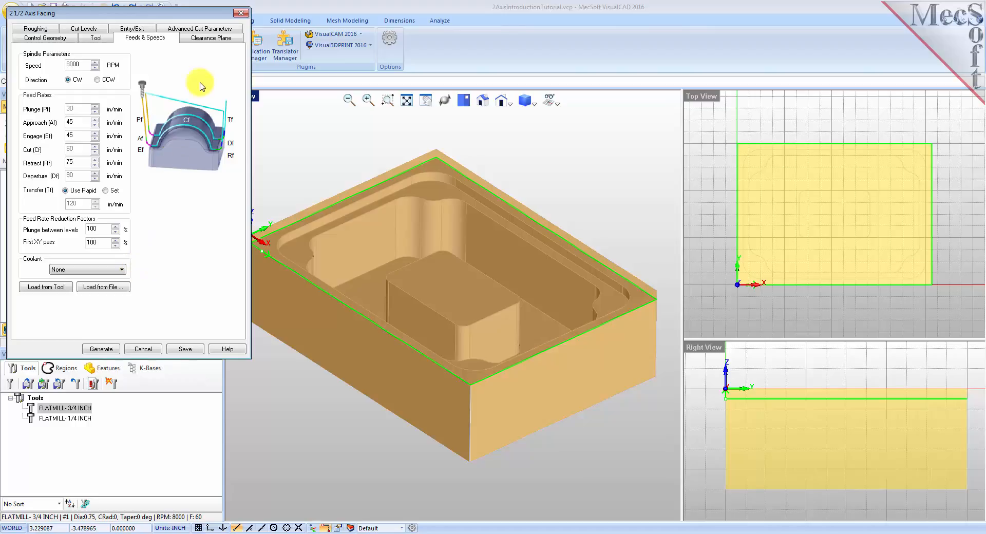
{"action": "left_click", "coordinate": [210, 39]}
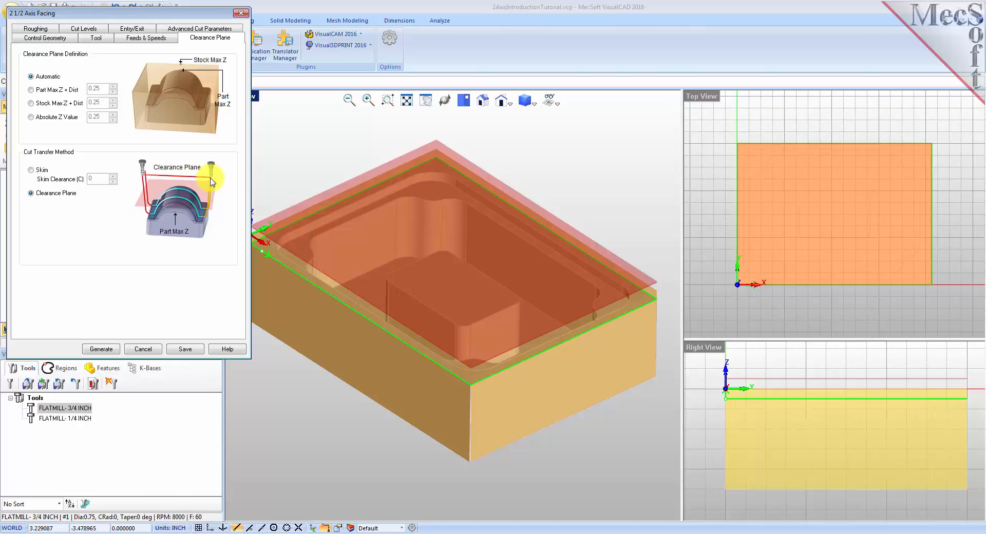
{"action": "middle_click_drag", "start_coordinate": [500, 387], "coordinate": [487, 274]}
{"action": "middle_click_drag", "start_coordinate": [402, 239], "coordinate": [484, 282]}
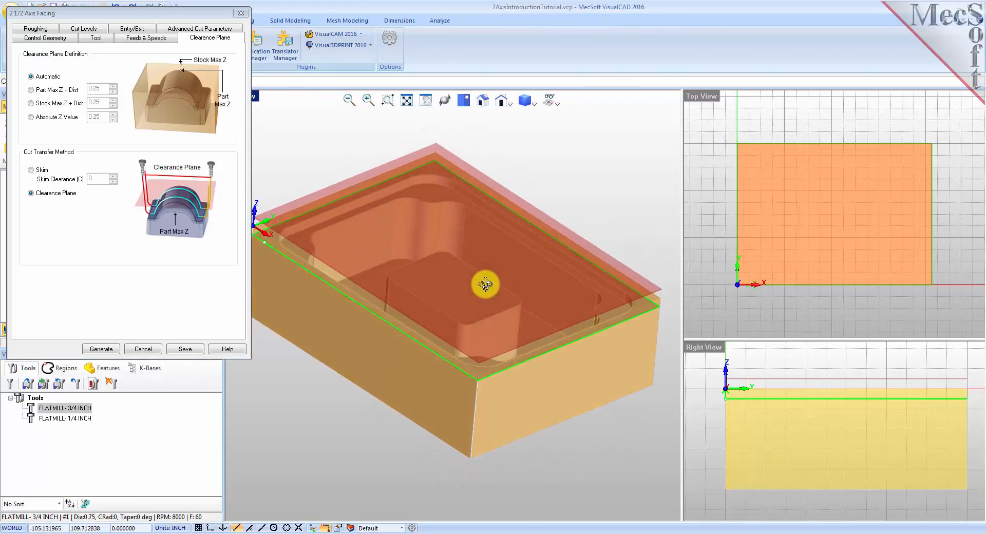
Set the facing operation's roughing tolerance to 0.001 and its remaining stock to 0
{"action": "left_click", "coordinate": [36, 28]}
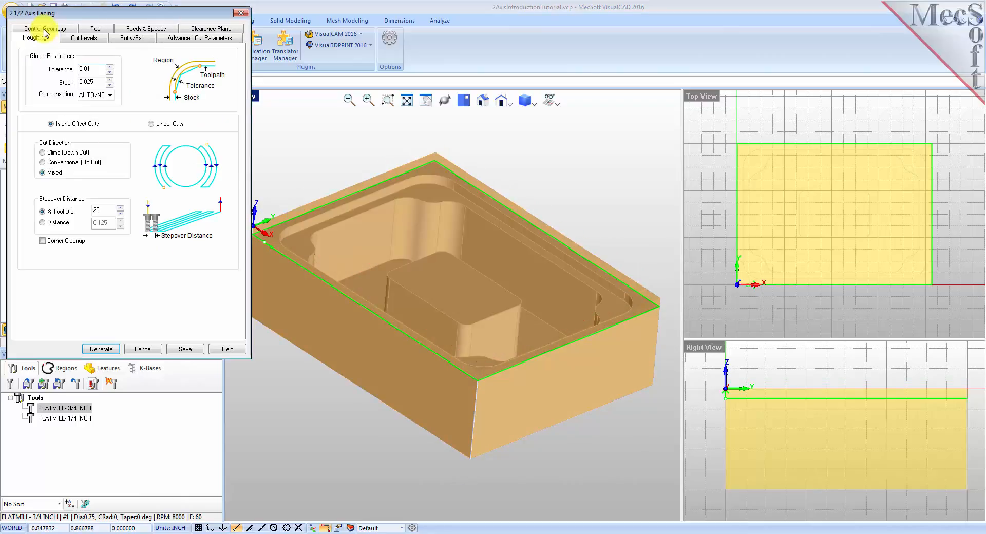
{"action": "left_click", "coordinate": [96, 67]}
{"action": "type", "text": "01"}
{"action": "key", "text": "Tab"}
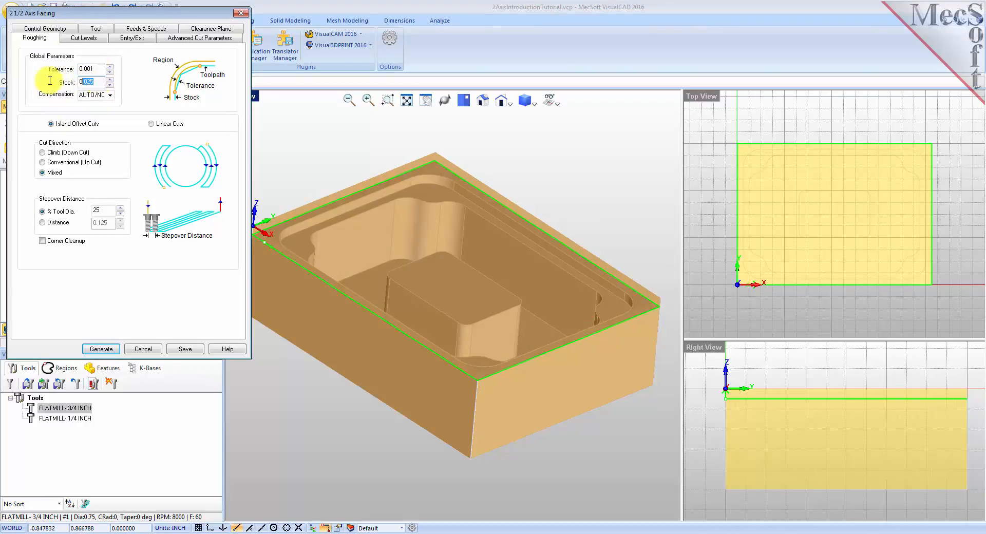
{"action": "type", "text": "0"}
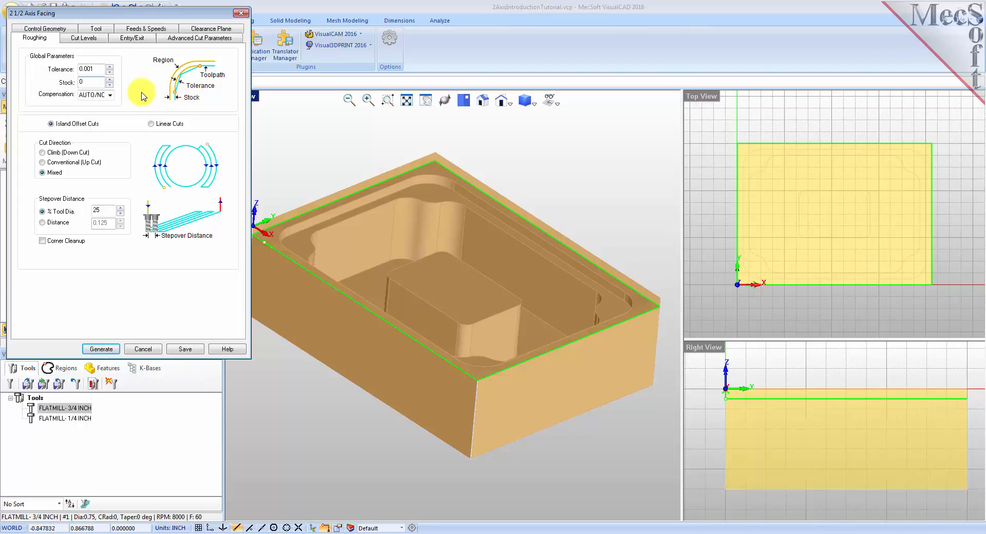
Use Island Offset Cuts with Mixed cut direction and set the stepover distance to 30% of the tool diameter
{"action": "left_click", "coordinate": [51, 126]}
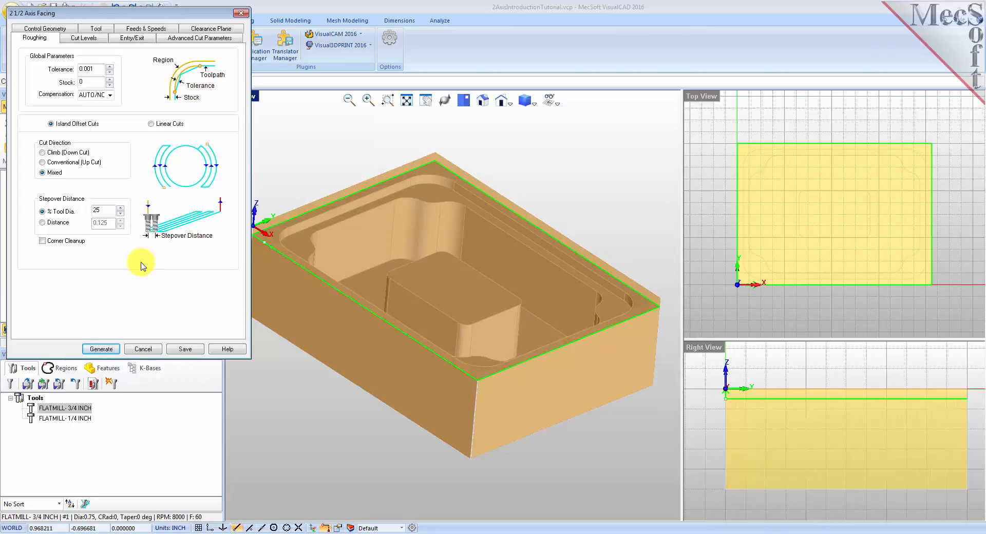
{"action": "left_click", "coordinate": [43, 173]}
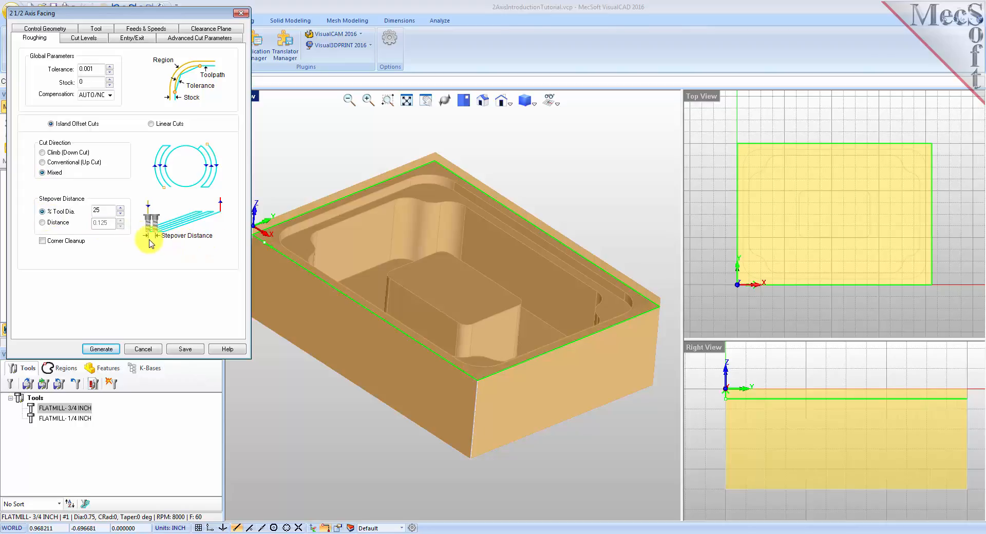
{"action": "double_click", "coordinate": [103, 210]}
{"action": "type", "text": "30"}
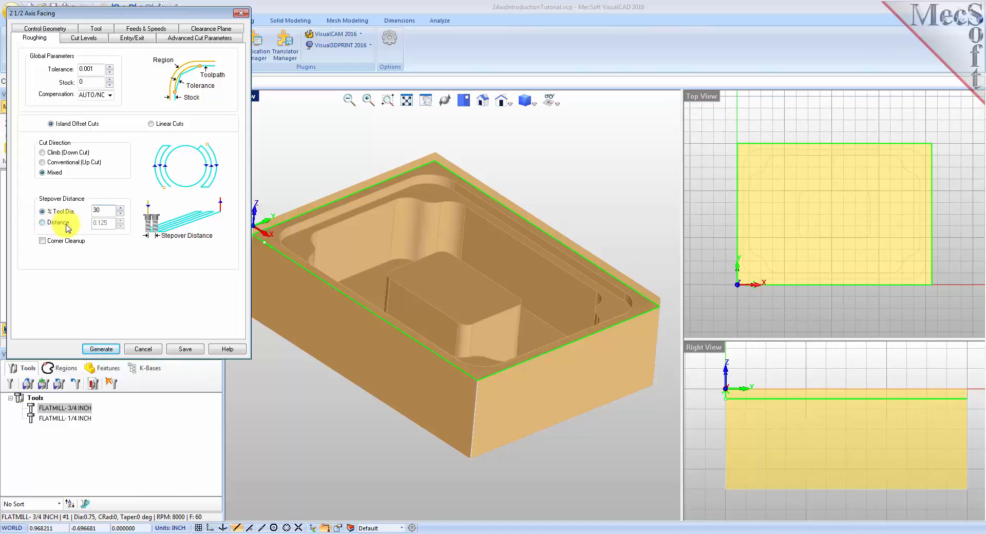
Set the facing cut geometry location to At Bottom and the total cut depth to 0.25 inch
{"action": "left_click", "coordinate": [83, 38]}
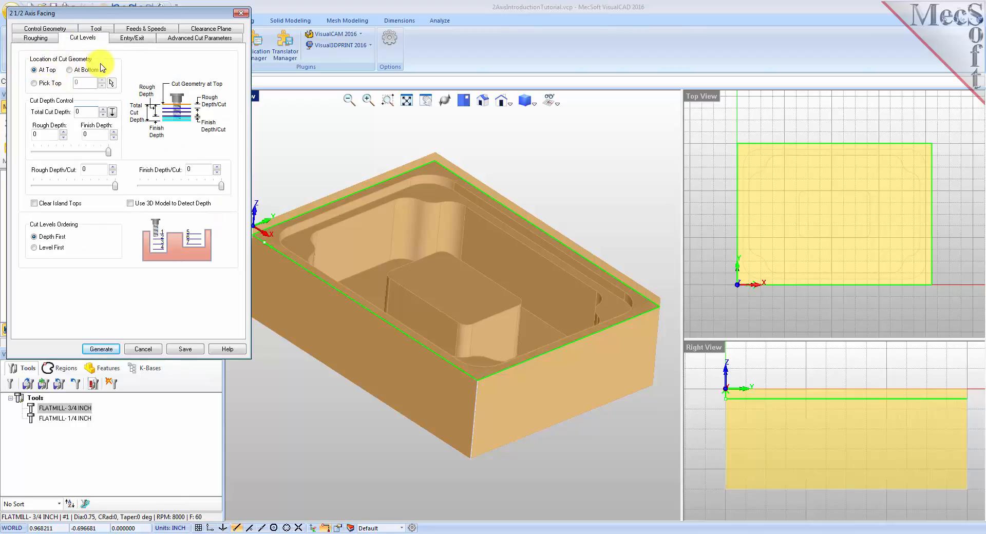
{"action": "left_click", "coordinate": [69, 71]}
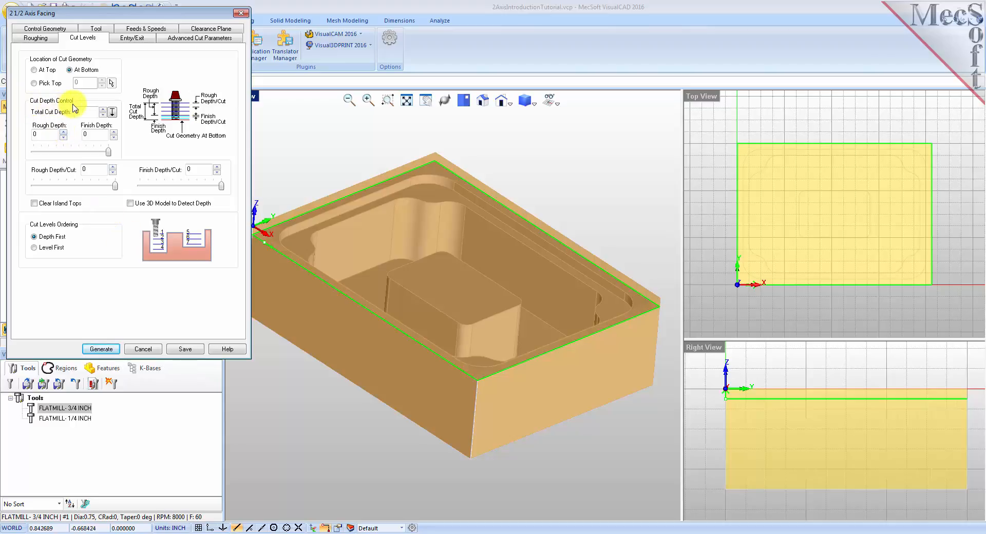
{"action": "left_click_drag", "start_coordinate": [83, 112], "coordinate": [57, 113]}
{"action": "type", "text": ".25"}
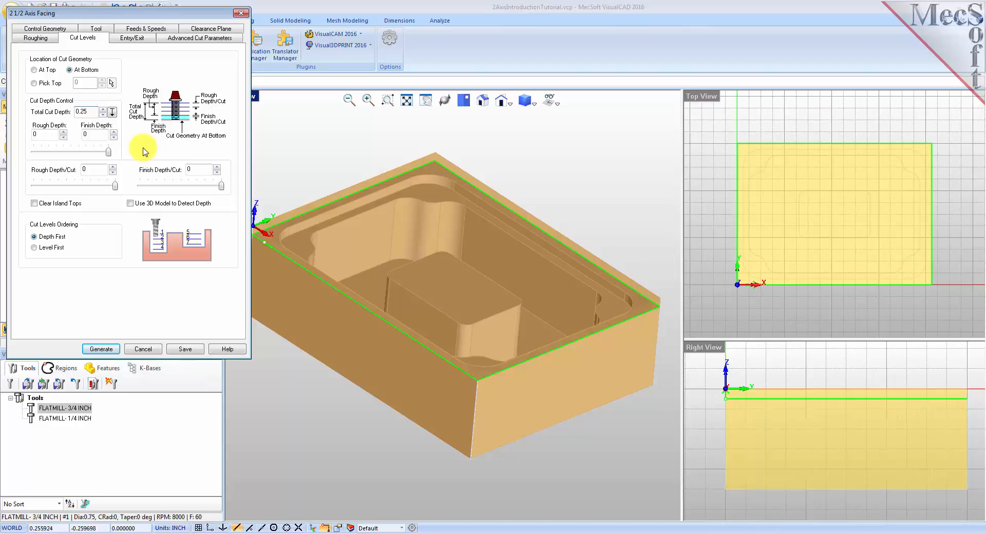
Assign the full 0.25 inch cut depth to roughing, try 0.075 per rough cut, and return it to 0.25
{"action": "left_click", "coordinate": [106, 152]}
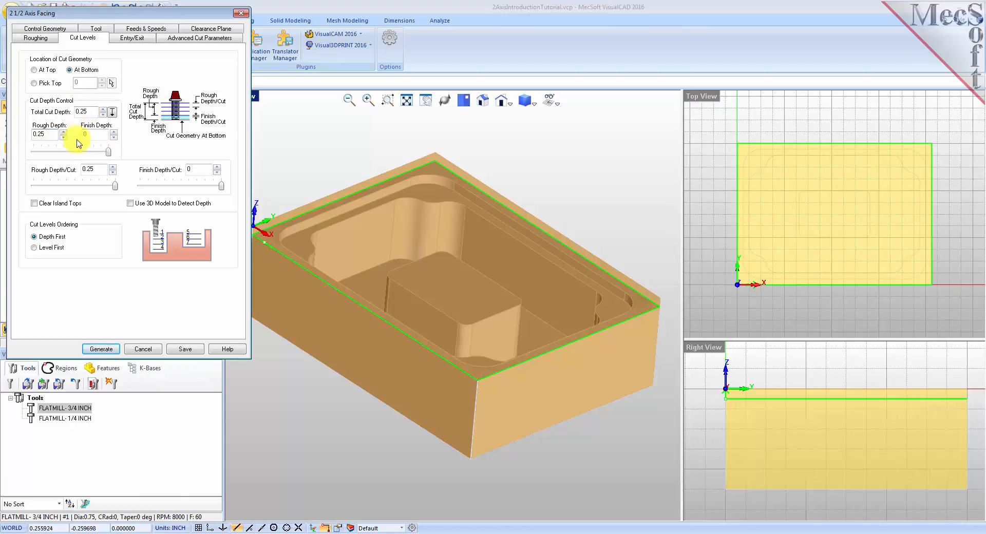
{"action": "mouse_move", "coordinate": [109, 152]}
{"action": "left_mouse_down"}
{"action": "mouse_move", "coordinate": [53, 153]}
{"action": "mouse_move", "coordinate": [115, 154]}
{"action": "left_mouse_up"}
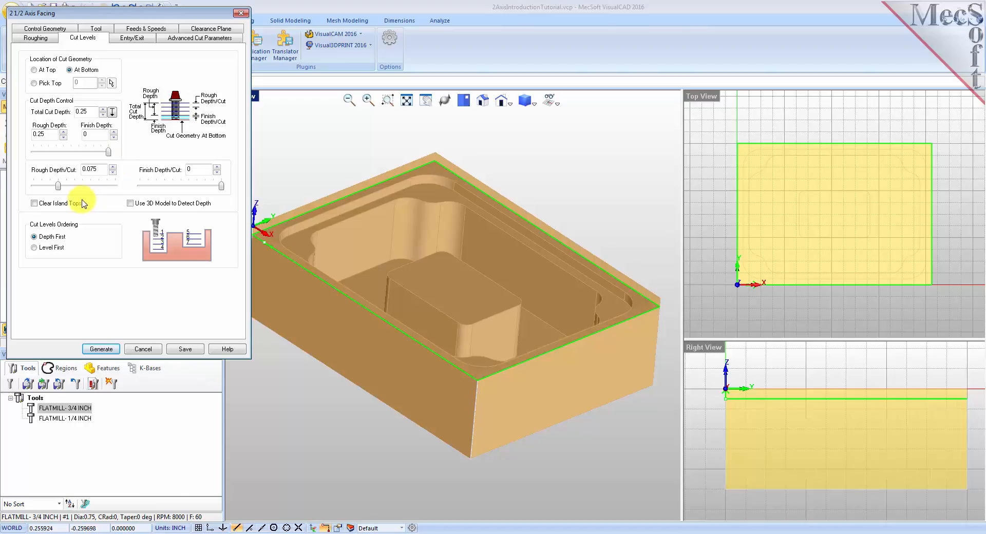
{"action": "left_click_drag", "start_coordinate": [58, 185], "coordinate": [114, 188]}
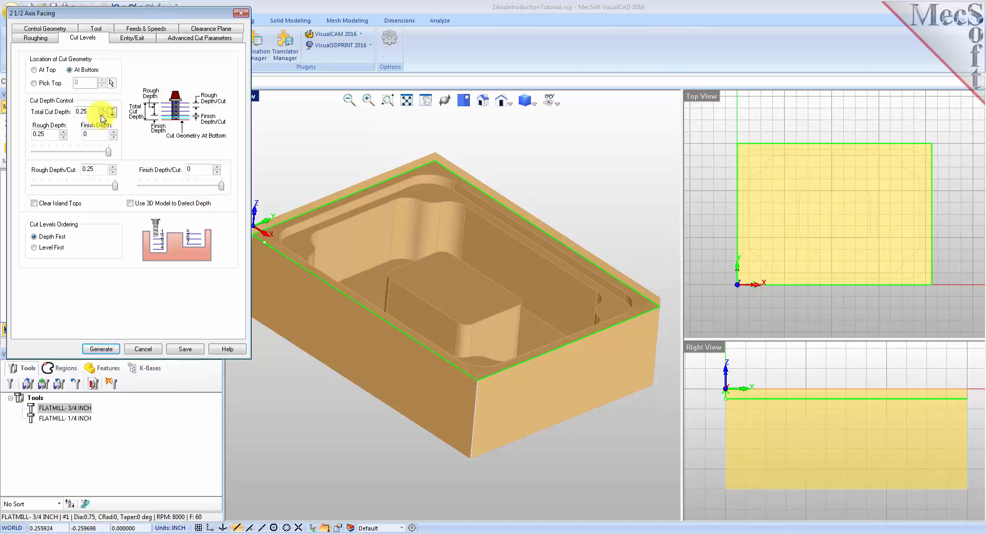
Use Depth First cut level ordering and generate the 2 1/2 Axis Facing toolpath
{"action": "left_click_drag", "start_coordinate": [90, 111], "coordinate": [67, 110]}
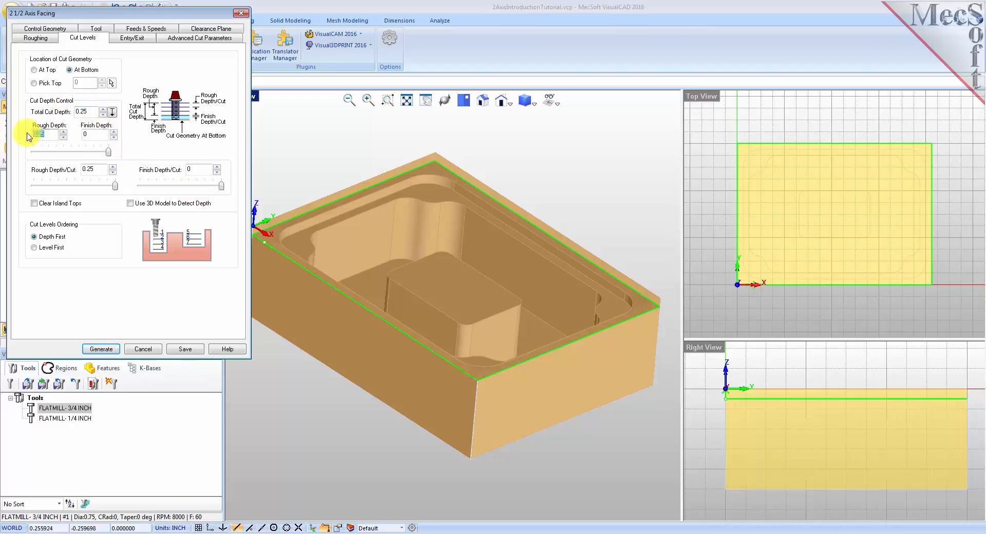
{"action": "left_click_drag", "start_coordinate": [92, 168], "coordinate": [77, 169]}
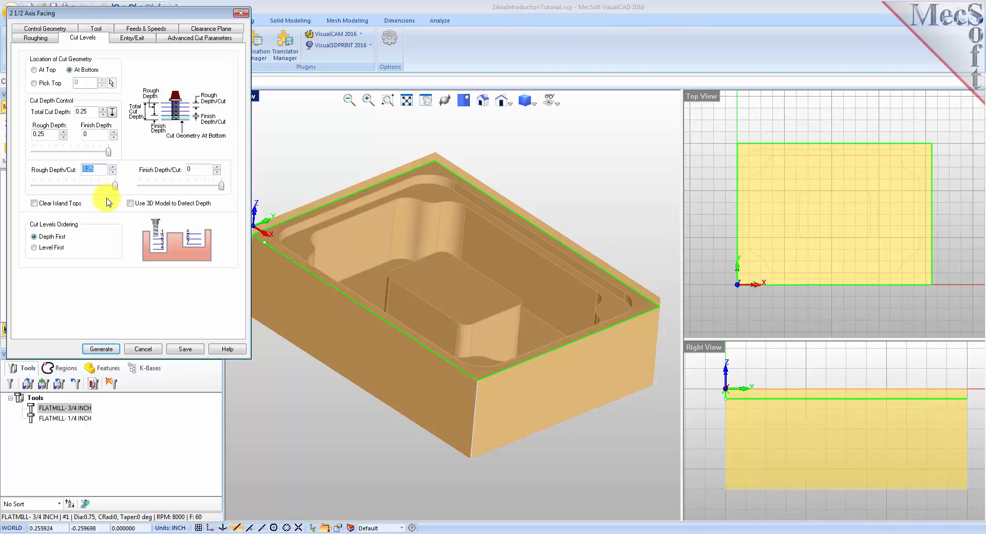
{"action": "left_click", "coordinate": [34, 238]}
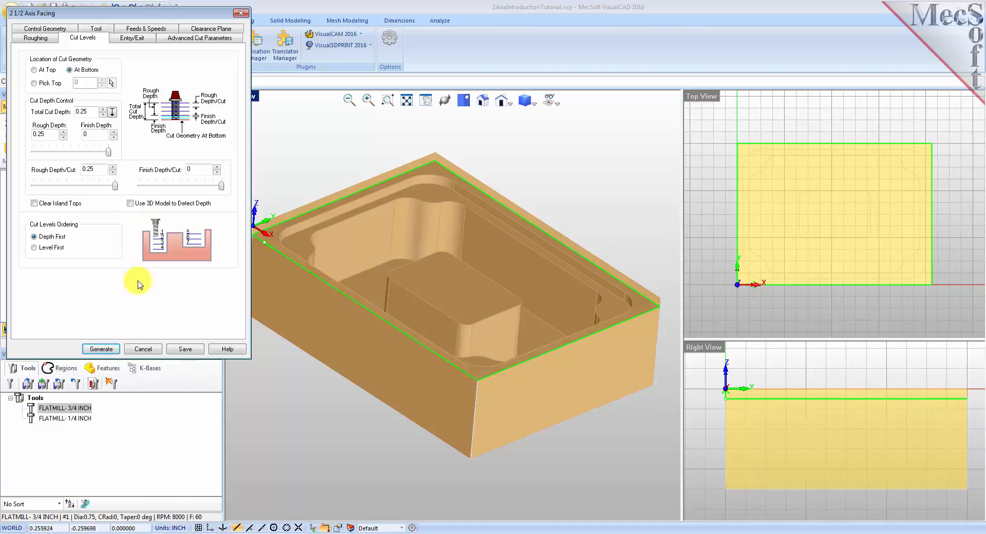
{"action": "left_click", "coordinate": [102, 349]}
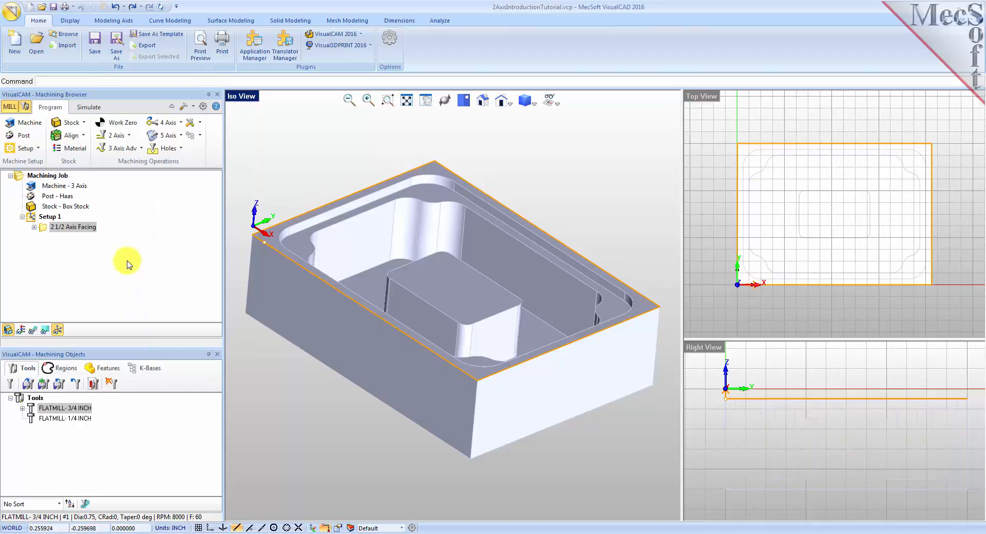
Display the generated 2 1/2 Axis Facing toolpath and examine its cuts over the part
{"action": "left_click", "coordinate": [71, 227]}
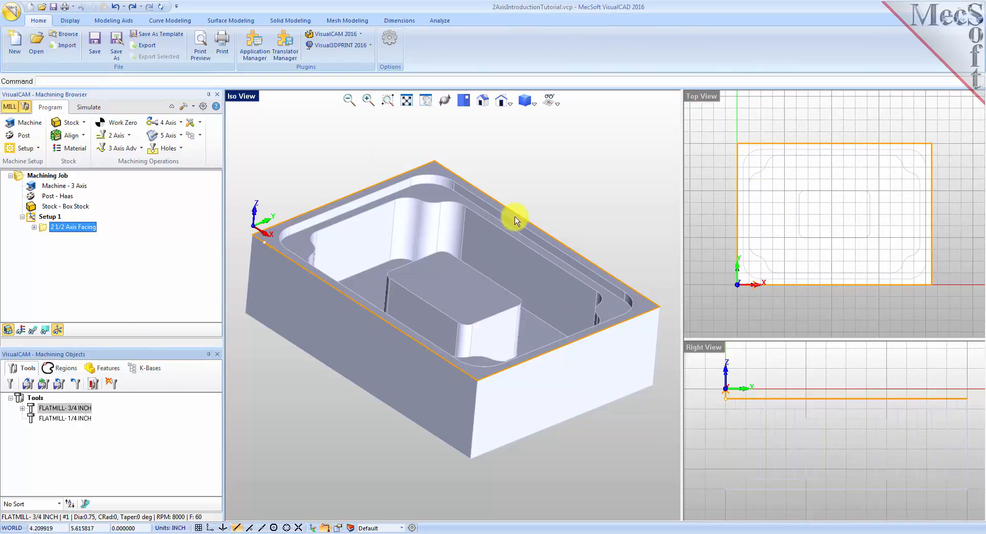
{"action": "left_click", "coordinate": [33, 331]}
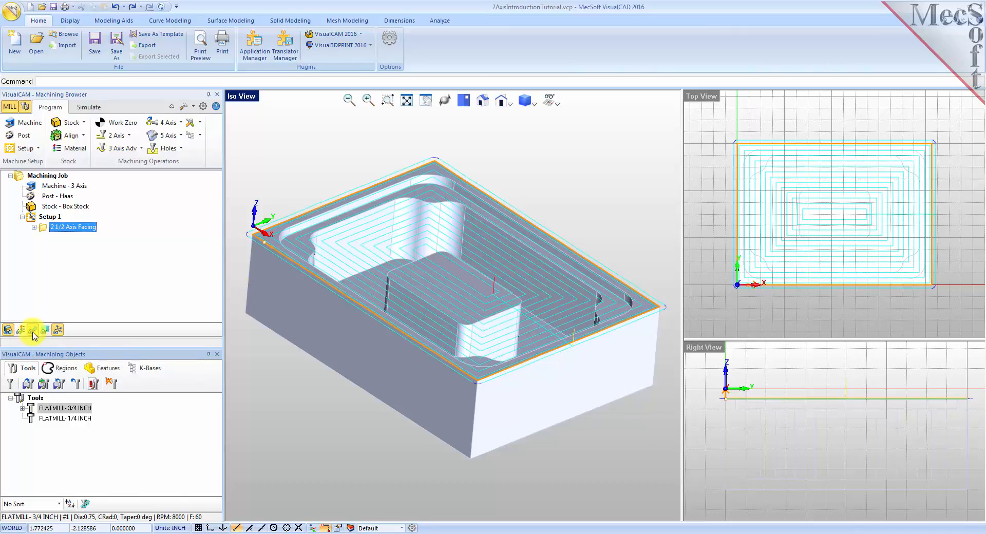
{"action": "left_click", "coordinate": [33, 331]}
{"action": "left_click", "coordinate": [33, 332]}
{"action": "mouse_move", "coordinate": [468, 324]}
{"action": "right_mouse_down"}
{"action": "mouse_move", "coordinate": [434, 325]}
{"action": "mouse_move", "coordinate": [468, 312]}
{"action": "mouse_move", "coordinate": [486, 322]}
{"action": "right_mouse_up"}
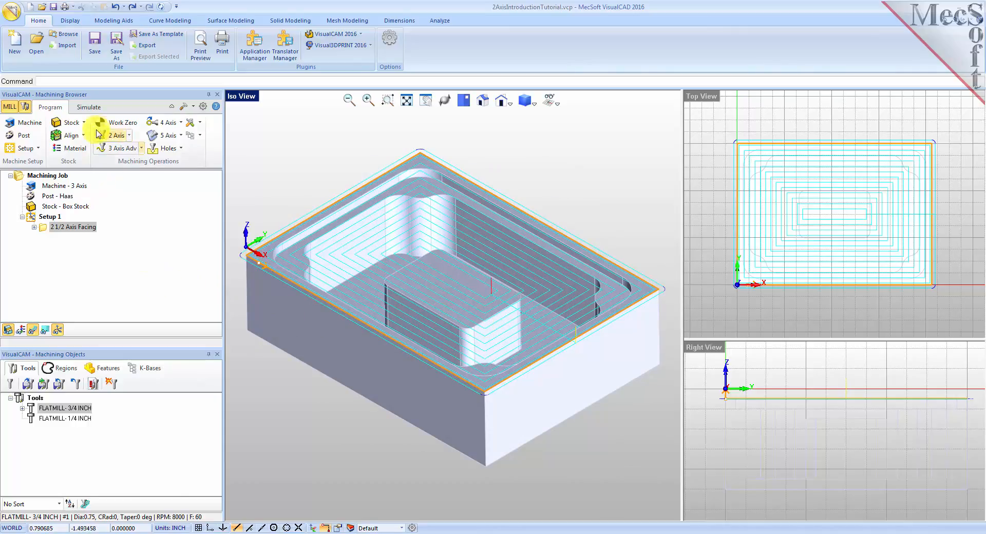
Set the simulation model to Polygonal Model in the simulation preferences and accept the model change
{"action": "left_click", "coordinate": [90, 107]}
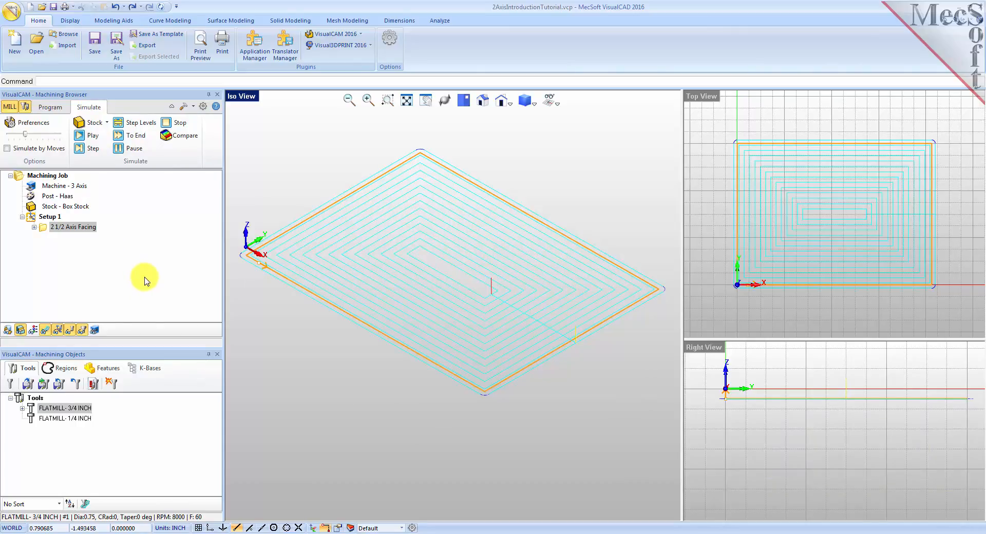
{"action": "left_click", "coordinate": [7, 331]}
{"action": "left_click", "coordinate": [8, 330]}
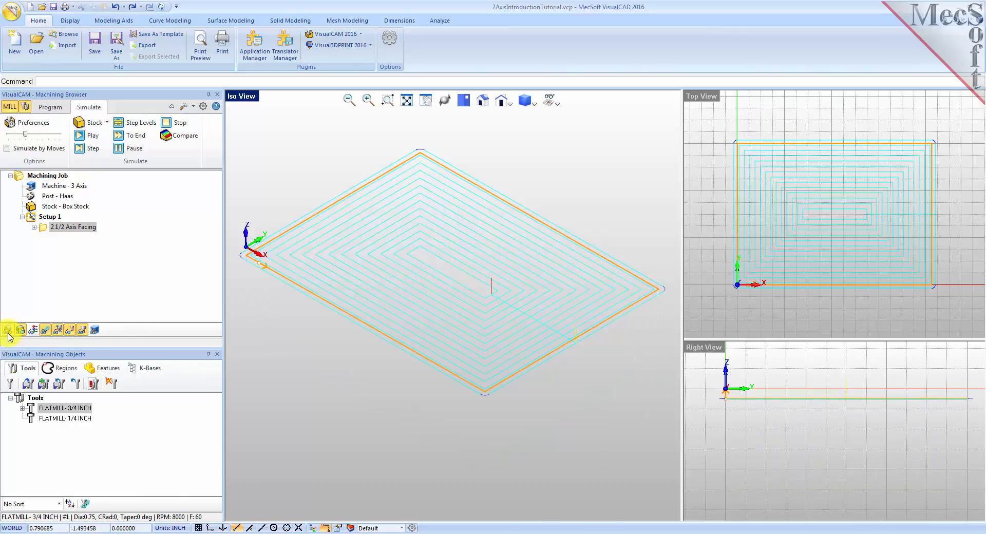
{"action": "left_click", "coordinate": [8, 333]}
{"action": "left_click", "coordinate": [8, 333]}
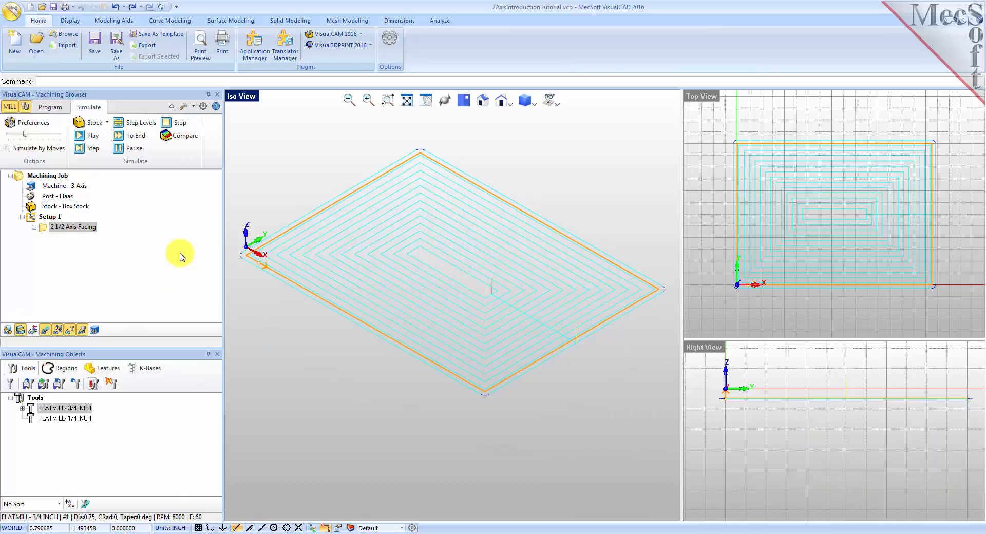
{"action": "left_click", "coordinate": [23, 122]}
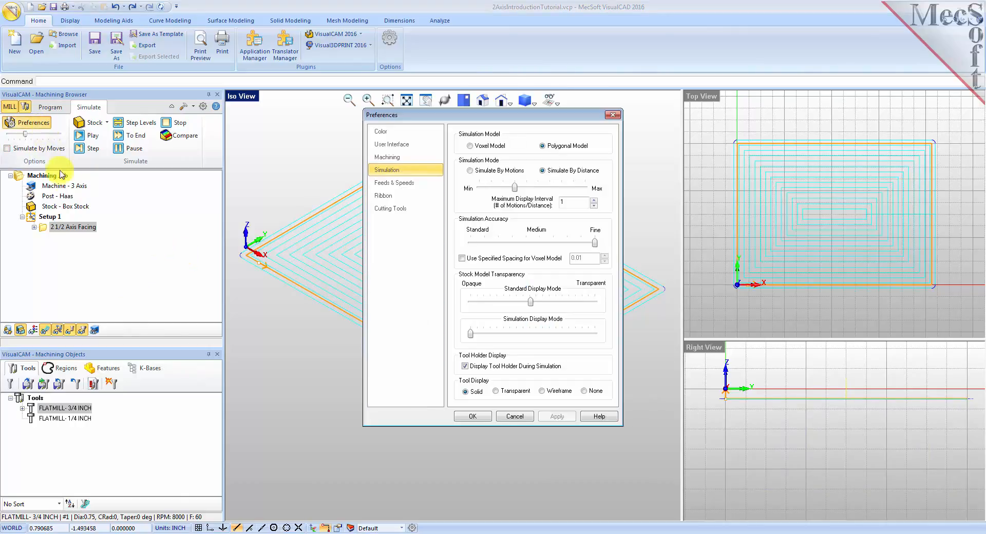
{"action": "left_click", "coordinate": [542, 145]}
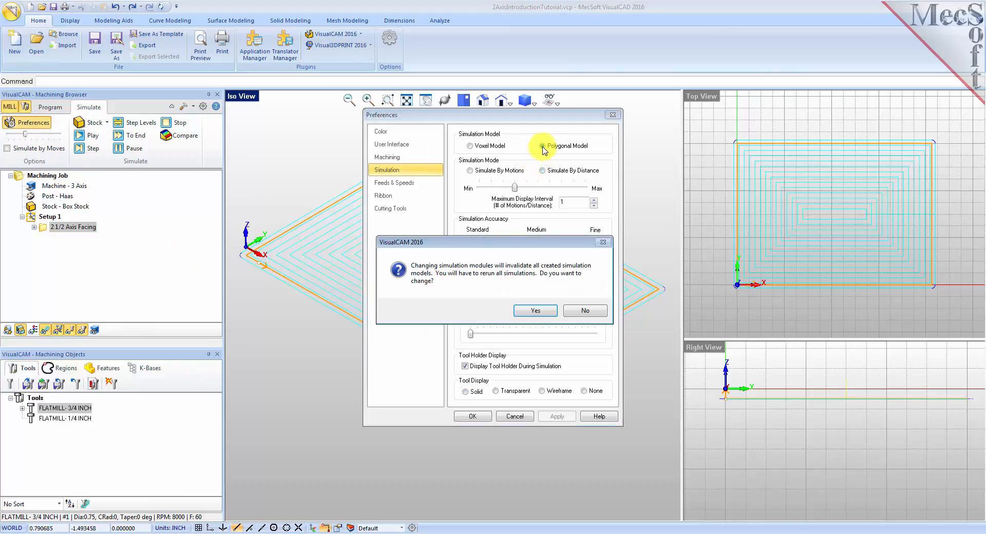
{"action": "left_click", "coordinate": [538, 315]}
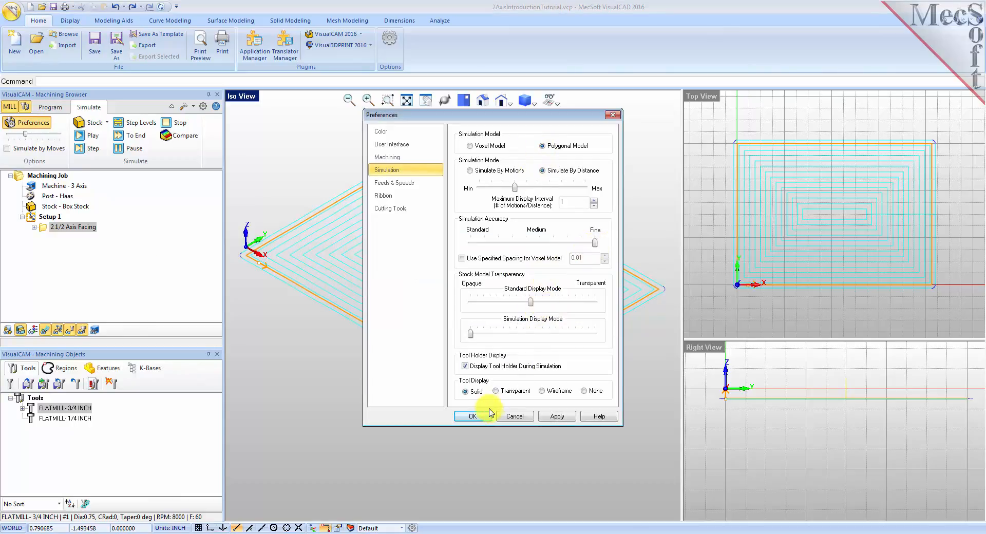
{"action": "left_click", "coordinate": [473, 416]}
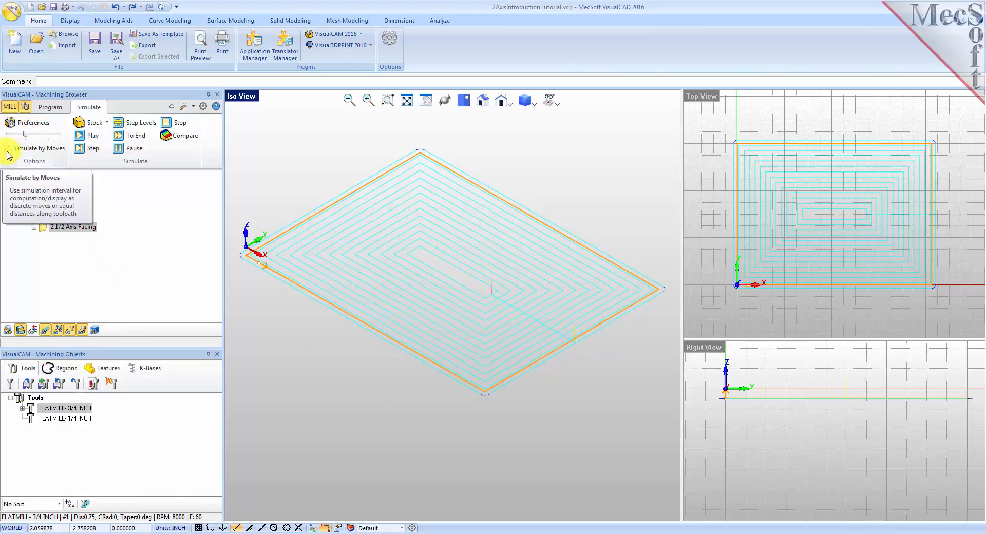
Raise the simulation speed slightly and simulate the 2 1/2 Axis Facing operation, pausing it partway before running it to the end
{"action": "mouse_move", "coordinate": [25, 135]}
{"action": "left_mouse_down"}
{"action": "mouse_move", "coordinate": [61, 136]}
{"action": "mouse_move", "coordinate": [31, 136]}
{"action": "left_mouse_up"}
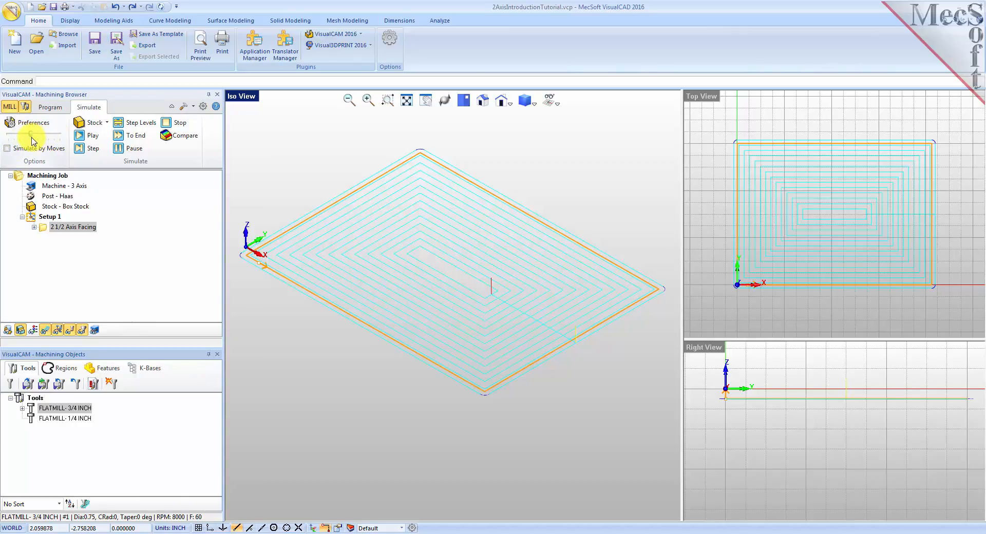
{"action": "left_click", "coordinate": [45, 229]}
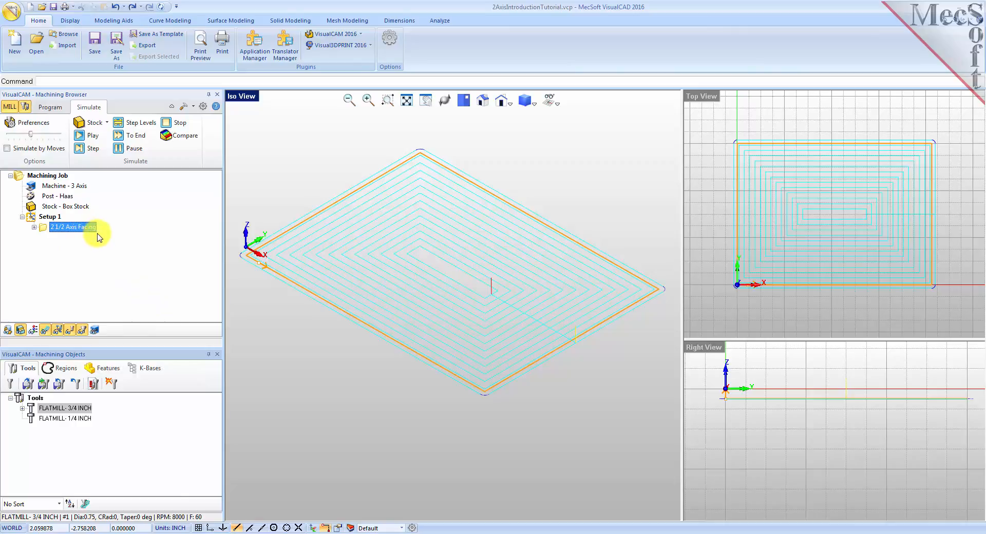
{"action": "left_click", "coordinate": [92, 136]}
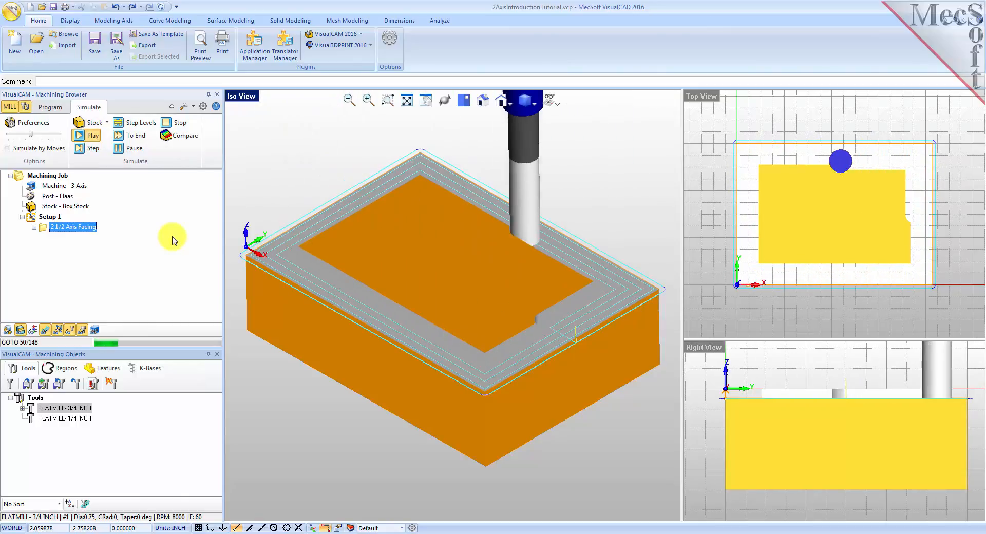
{"action": "left_click", "coordinate": [136, 149]}
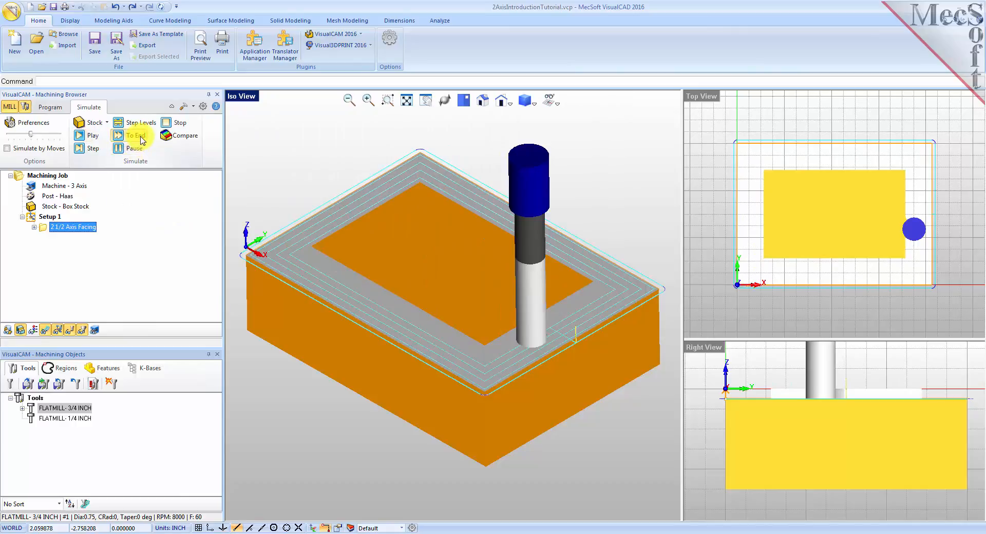
{"action": "left_click", "coordinate": [142, 138]}
Hide the facing toolpath and examine the simulated stock's machined top face from an isometric viewpoint
{"action": "mouse_move", "coordinate": [431, 440]}
{"action": "right_mouse_down"}
{"action": "mouse_move", "coordinate": [433, 374]}
{"action": "mouse_move", "coordinate": [418, 409]}
{"action": "mouse_move", "coordinate": [417, 431]}
{"action": "mouse_move", "coordinate": [432, 440]}
{"action": "mouse_move", "coordinate": [430, 421]}
{"action": "mouse_move", "coordinate": [424, 433]}
{"action": "right_mouse_up"}
{"action": "left_click", "coordinate": [483, 100]}
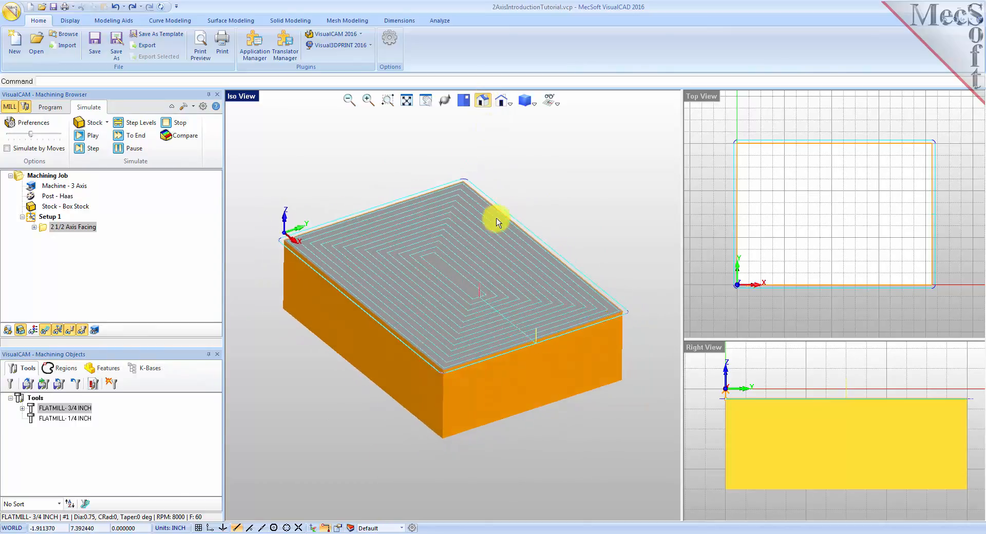
{"action": "scroll", "coordinate": [440, 289], "scroll_direction": "up", "scroll_amount": 5}
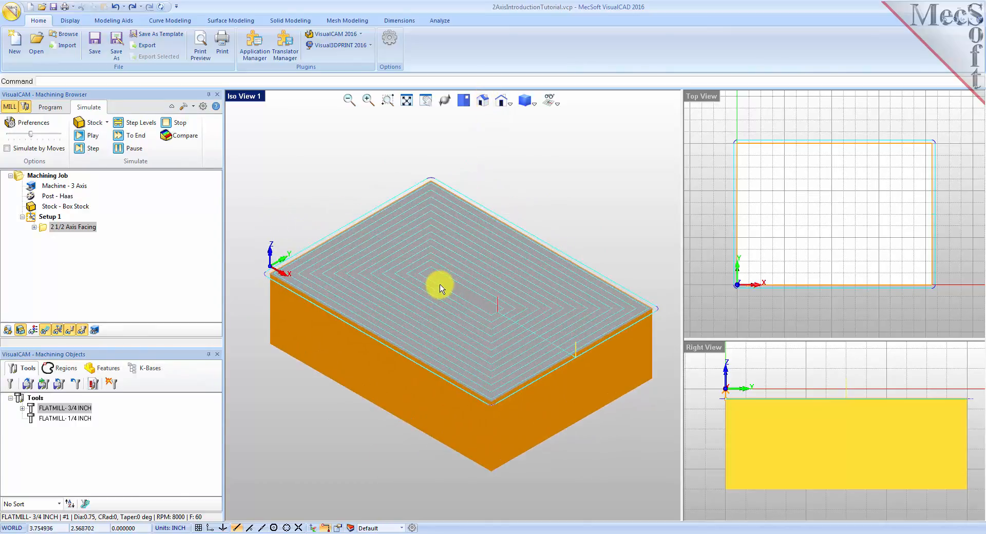
{"action": "left_click", "coordinate": [45, 330]}
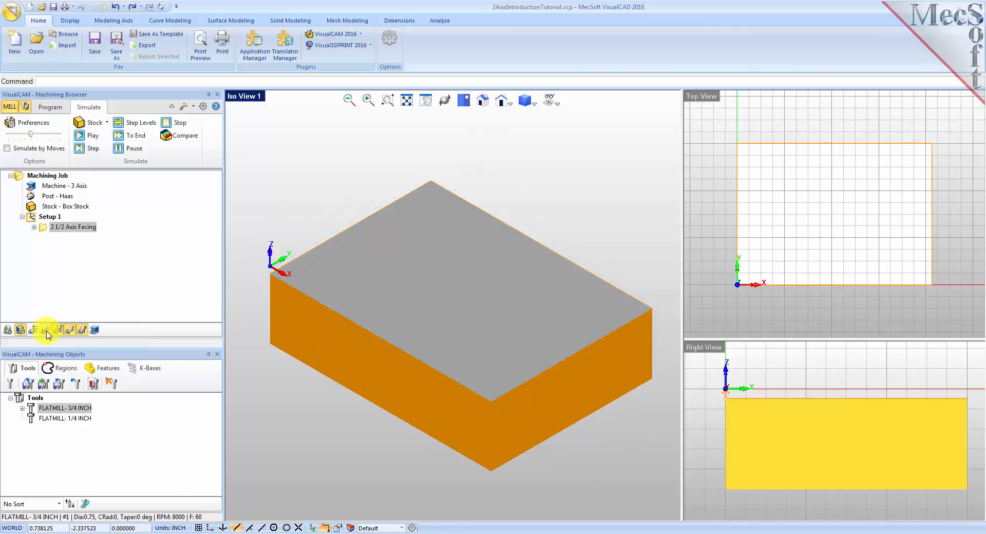
{"action": "left_click", "coordinate": [45, 330]}
{"action": "left_click", "coordinate": [46, 331]}
{"action": "left_click", "coordinate": [45, 331]}
{"action": "left_click", "coordinate": [45, 331]}
{"action": "mouse_move", "coordinate": [438, 347]}
{"action": "right_mouse_down"}
{"action": "mouse_move", "coordinate": [451, 337]}
{"action": "mouse_move", "coordinate": [441, 339]}
{"action": "mouse_move", "coordinate": [442, 286]}
{"action": "mouse_move", "coordinate": [442, 351]}
{"action": "right_mouse_up"}
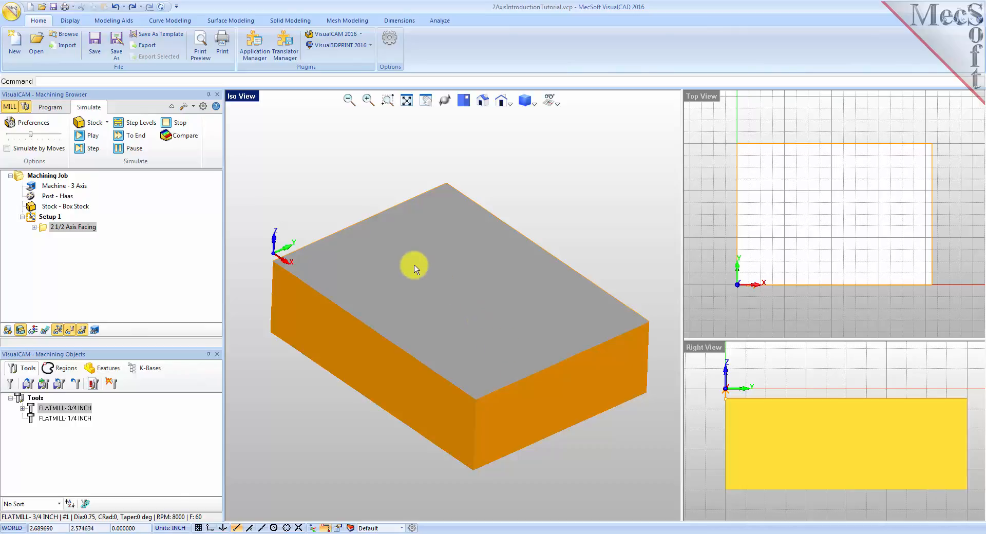
Create a 2 1/2 Axis Pocketing operation on the predefined Flat Area Region 2 with the FLATMILL- 3/4 INCH tool
{"action": "left_click", "coordinate": [50, 107]}
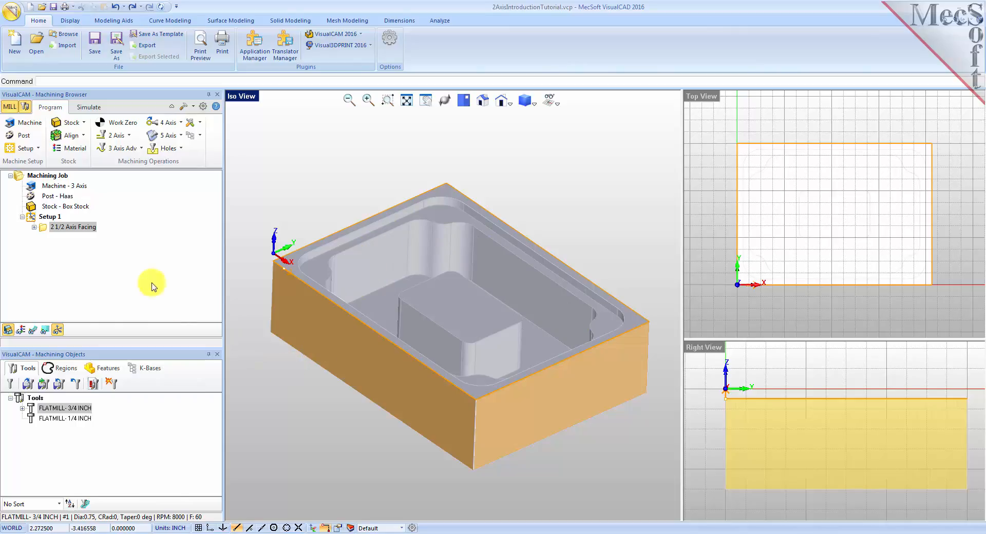
{"action": "left_click", "coordinate": [131, 138]}
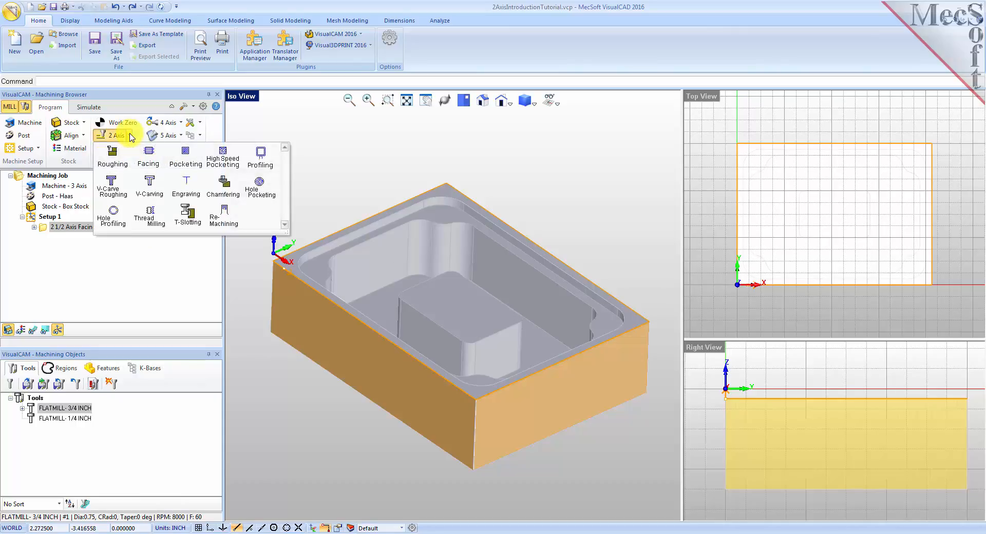
{"action": "left_click", "coordinate": [187, 164]}
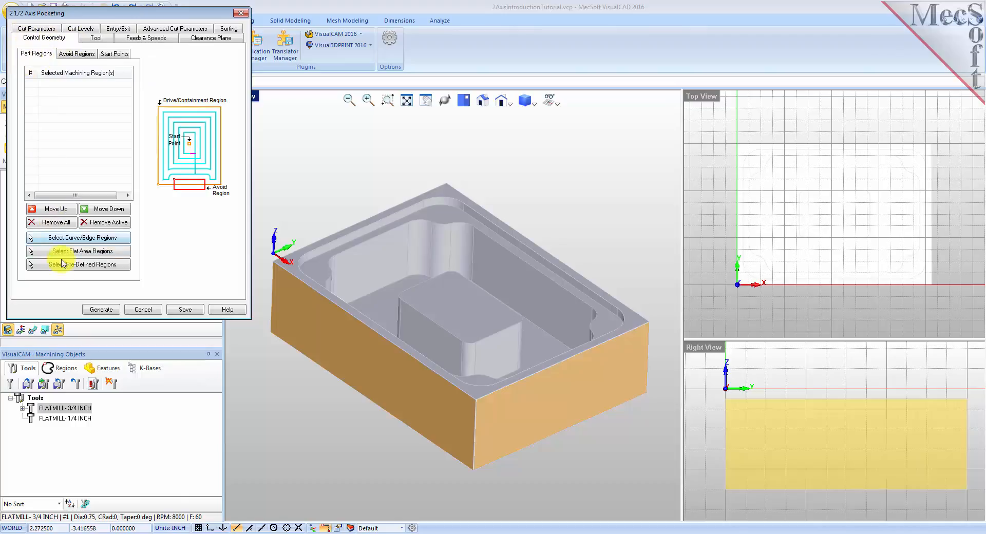
{"action": "left_click", "coordinate": [77, 264]}
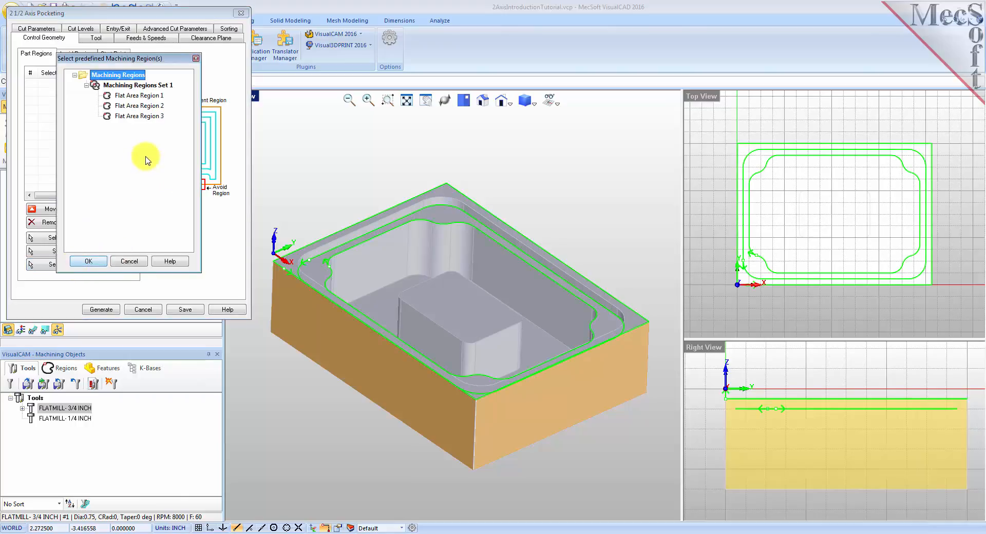
{"action": "left_click", "coordinate": [151, 110]}
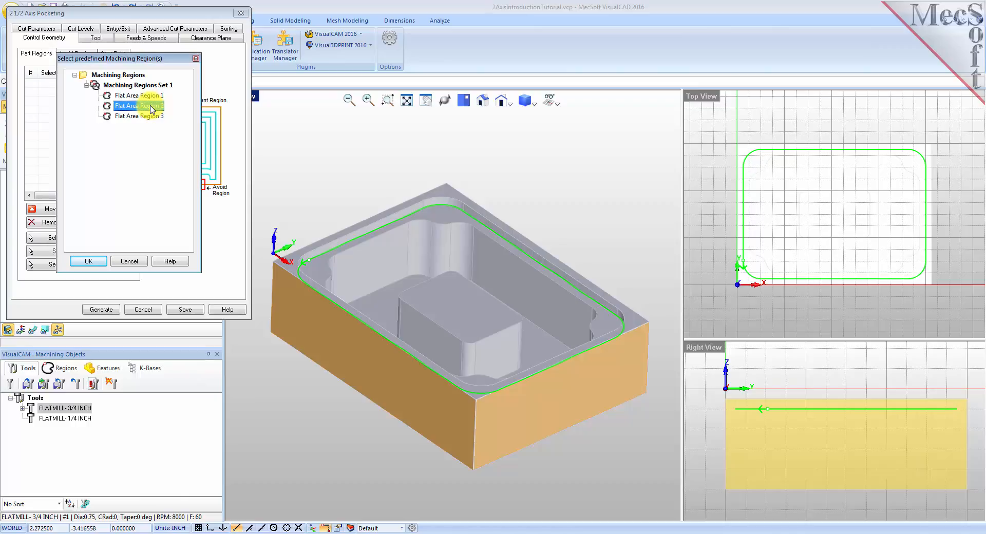
{"action": "left_click", "coordinate": [89, 260]}
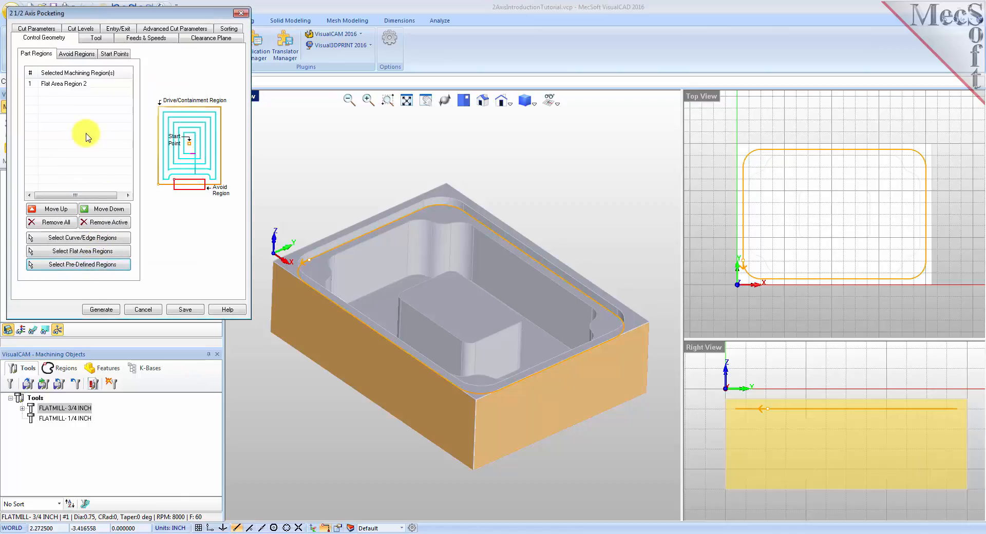
{"action": "left_click", "coordinate": [60, 84]}
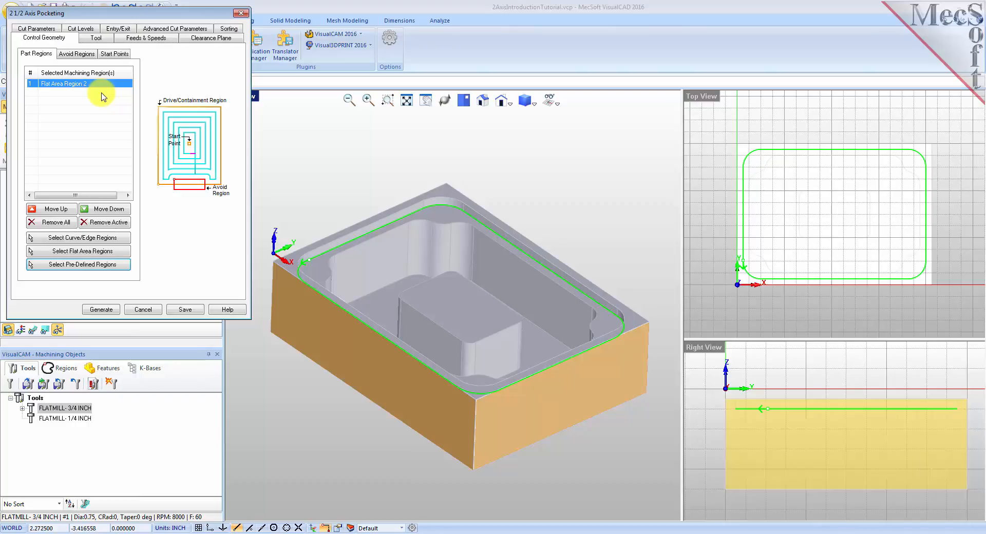
{"action": "left_click", "coordinate": [96, 38]}
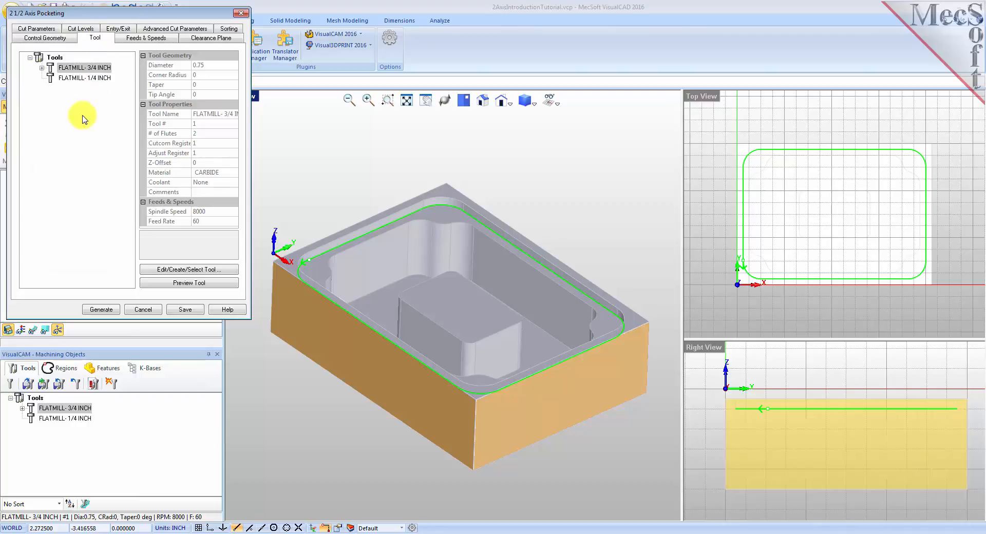
{"action": "left_click", "coordinate": [51, 70]}
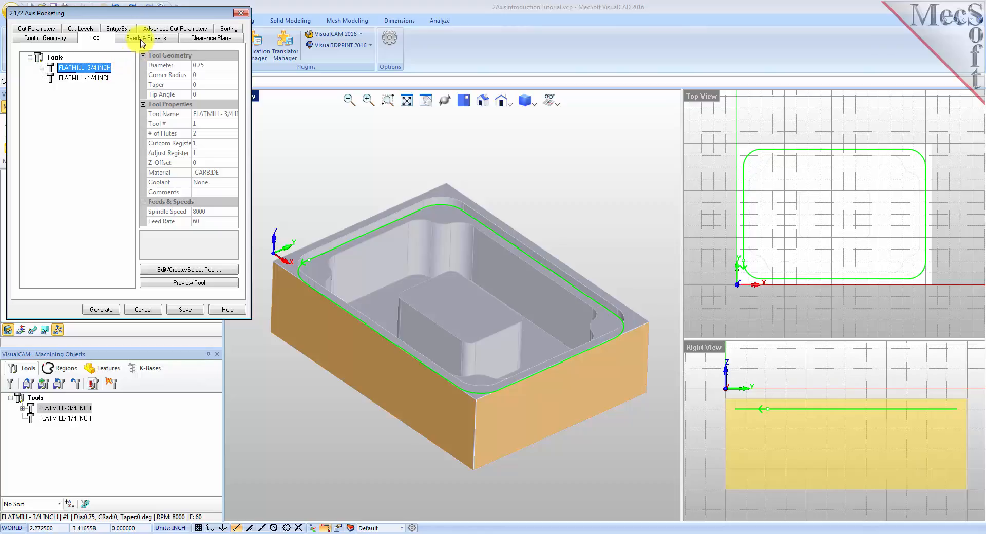
Set the pocketing operation's stock to 0 and its tolerance to 0.001
{"action": "left_click", "coordinate": [36, 30]}
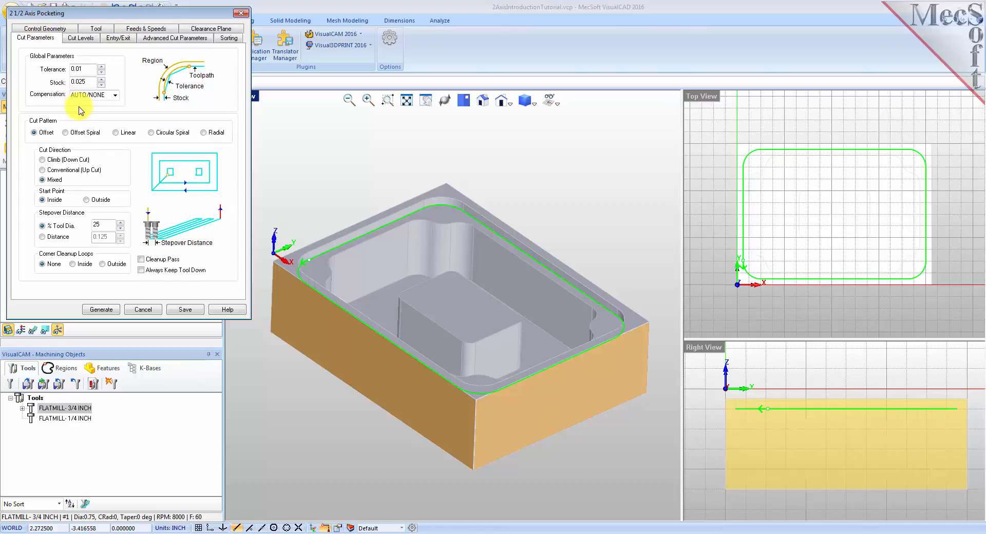
{"action": "double_click", "coordinate": [89, 83]}
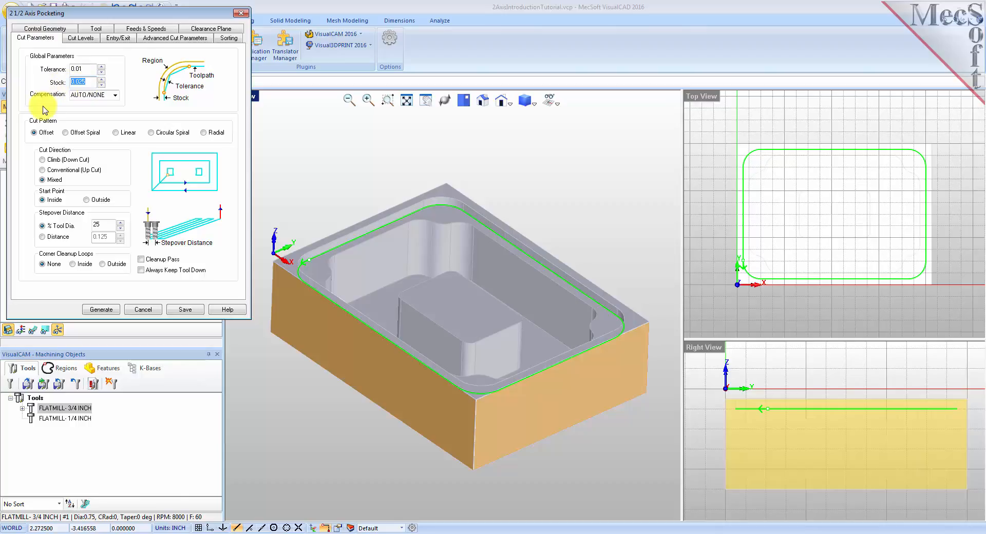
{"action": "type", "text": "0"}
{"action": "double_click", "coordinate": [83, 68]}
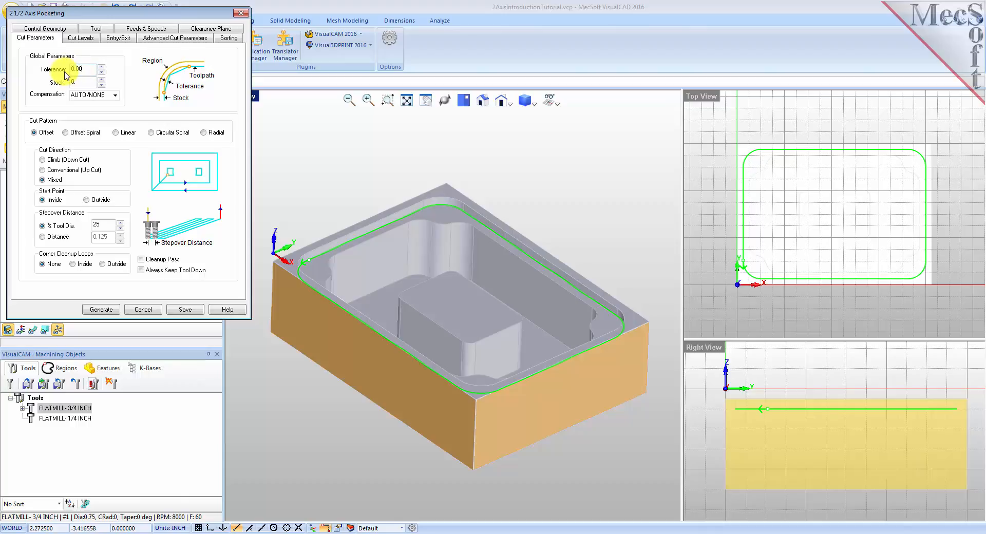
{"action": "key", "text": "Tab"}
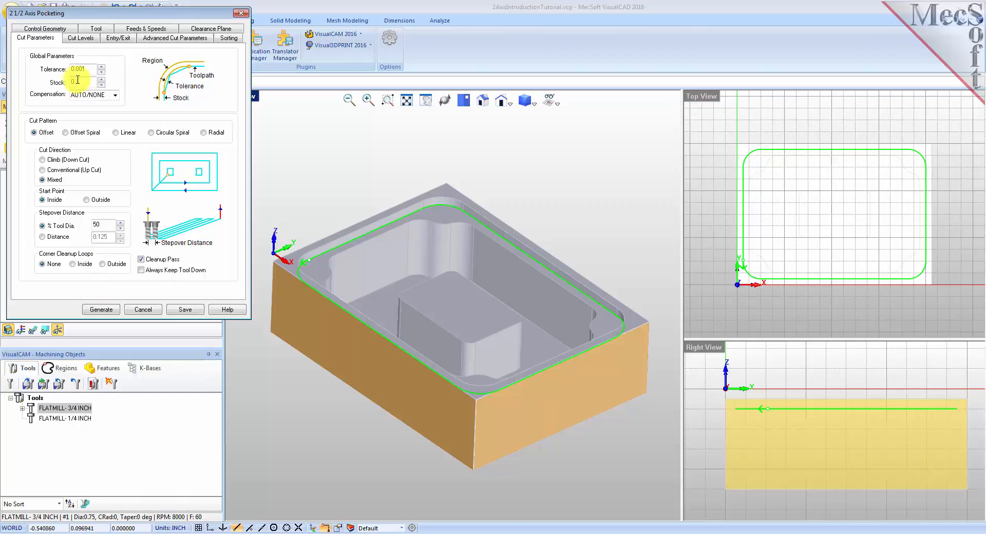
Locate the pocketing cut geometry at bottom and set the total cut depth, rough depth and rough depth per cut to 0.25
{"action": "left_click", "coordinate": [80, 37]}
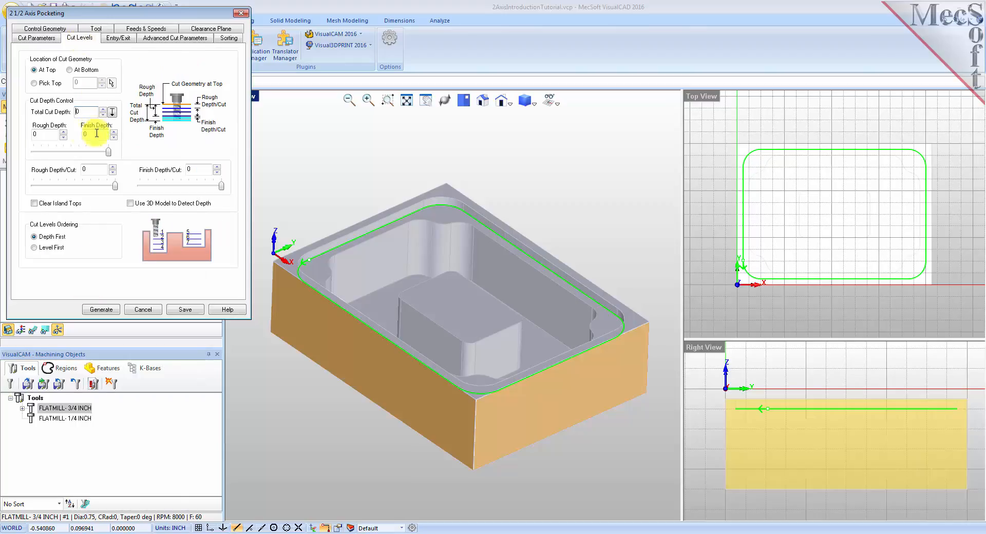
{"action": "left_click", "coordinate": [72, 70]}
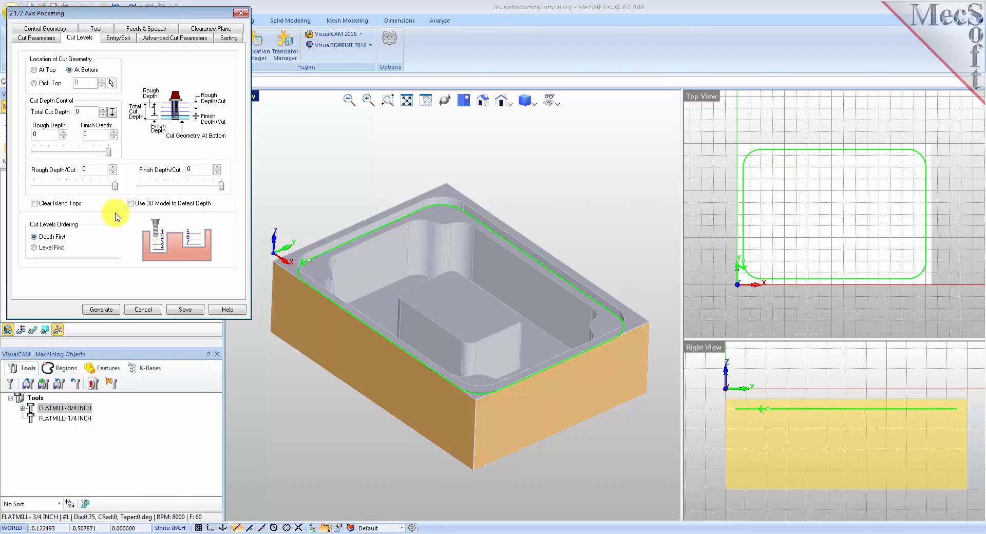
{"action": "left_click_drag", "start_coordinate": [84, 111], "coordinate": [59, 112]}
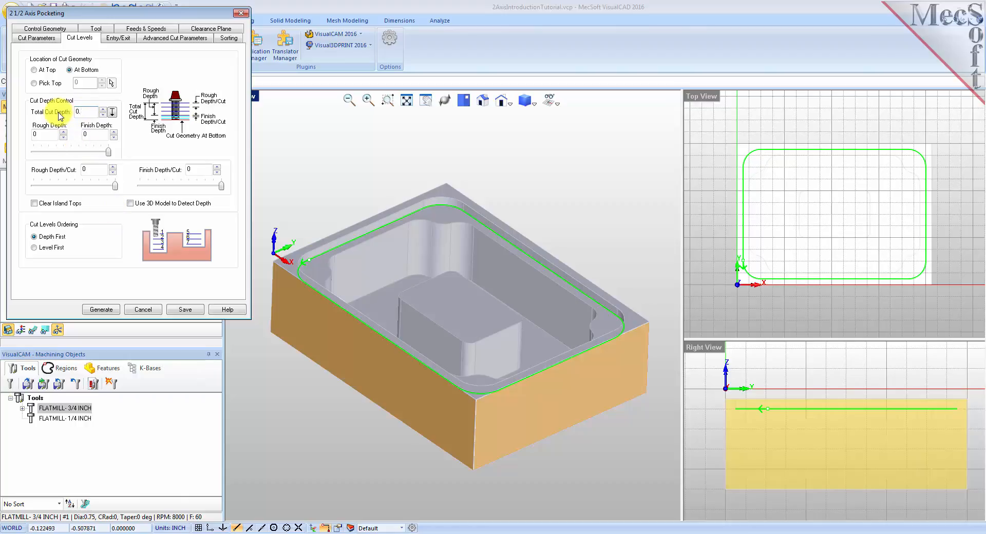
{"action": "double_click", "coordinate": [46, 134]}
{"action": "left_click", "coordinate": [102, 169]}
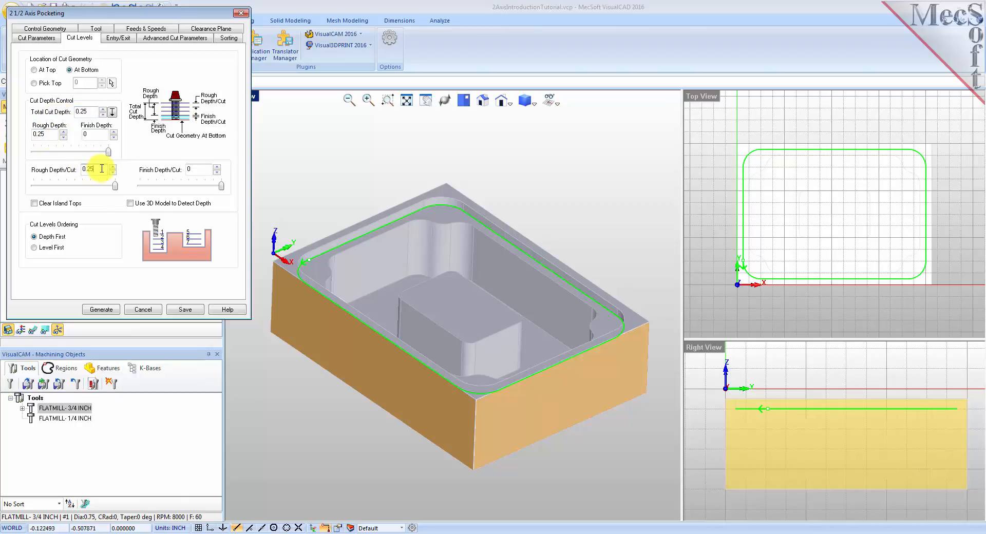
Generate the 2 1/2 Axis Pocketing operation and display its toolpath on the part
{"action": "left_click", "coordinate": [101, 309]}
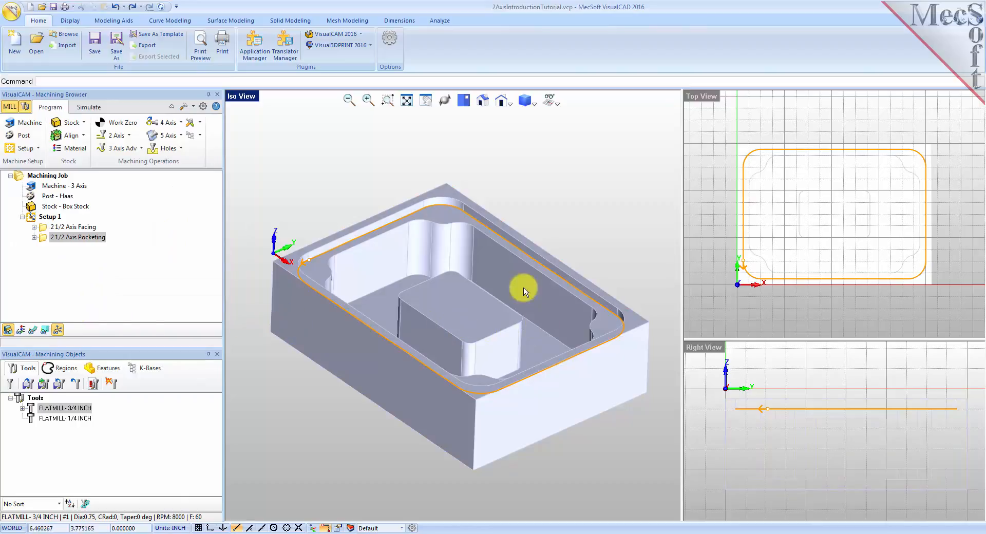
{"action": "left_click", "coordinate": [32, 330]}
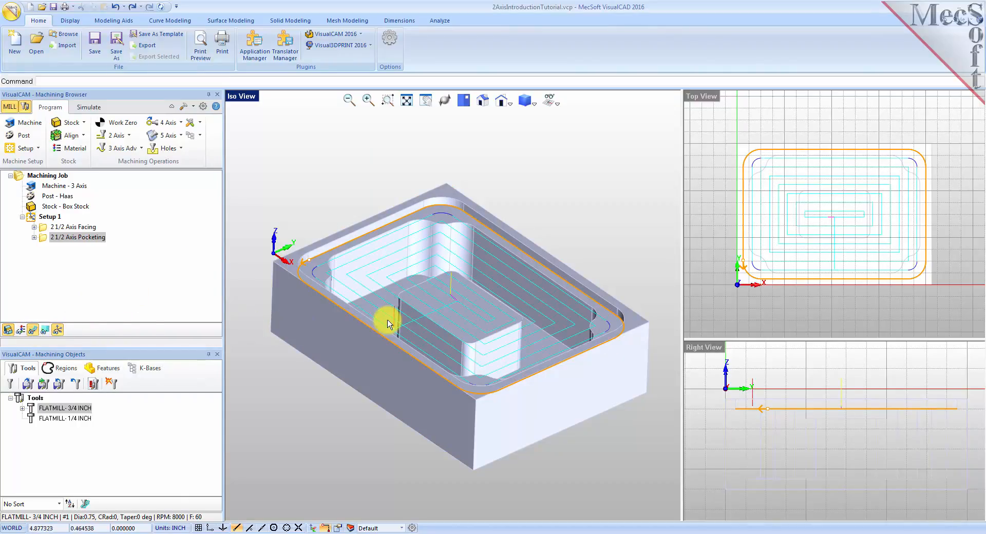
{"action": "middle_click_drag", "start_coordinate": [469, 320], "coordinate": [448, 321]}
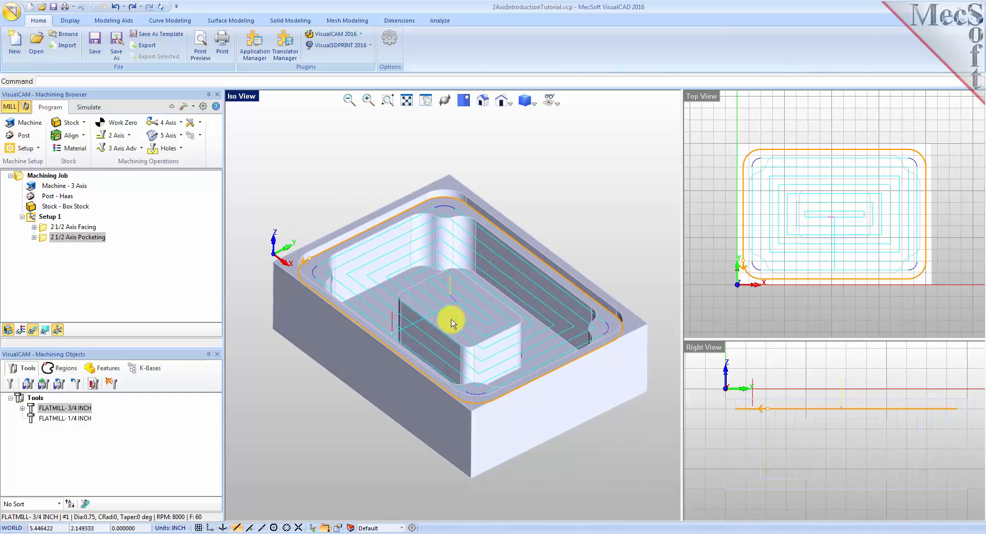
Simulate the 2 1/2 Axis Pocketing operation, hide its toolpath and inspect the cut stock
{"action": "left_click", "coordinate": [89, 107]}
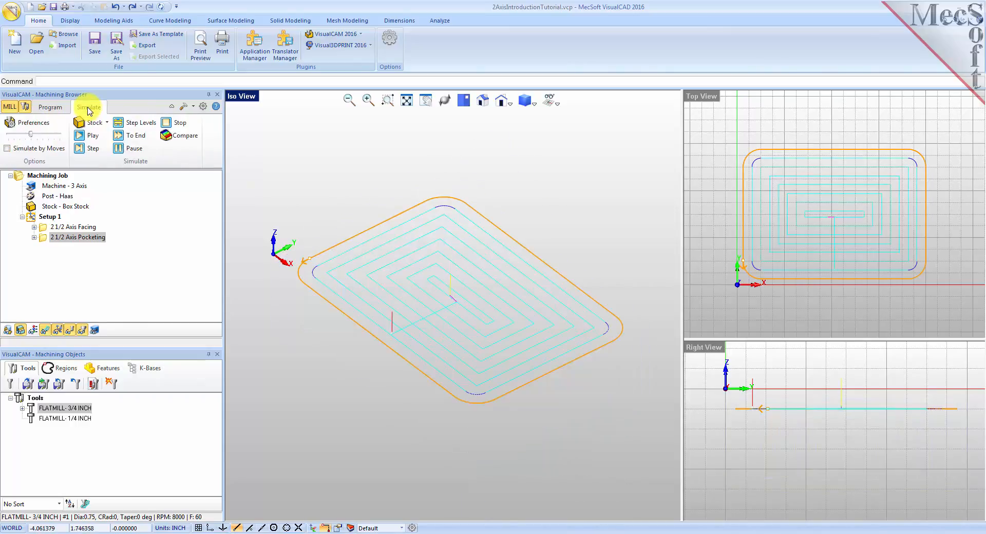
{"action": "left_click", "coordinate": [43, 241]}
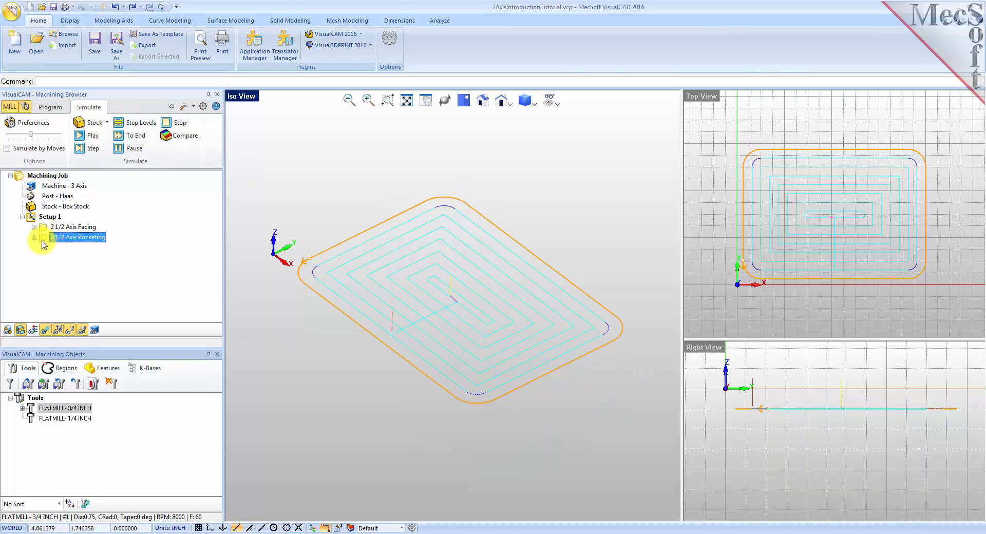
{"action": "left_click", "coordinate": [88, 136]}
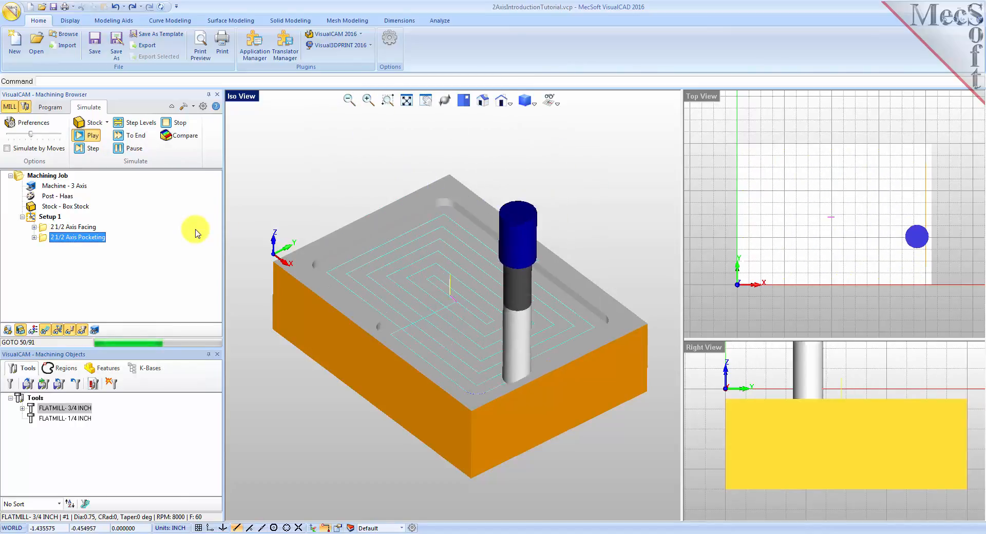
{"action": "left_click", "coordinate": [45, 331]}
{"action": "mouse_move", "coordinate": [345, 376]}
{"action": "middle_mouse_down"}
{"action": "mouse_move", "coordinate": [346, 353]}
{"action": "mouse_move", "coordinate": [338, 367]}
{"action": "mouse_move", "coordinate": [345, 373]}
{"action": "middle_mouse_up"}
Duplicate the 2 1/2 Axis Pocketing operation within Setup 1 by copying and pasting it
{"action": "left_click", "coordinate": [49, 106]}
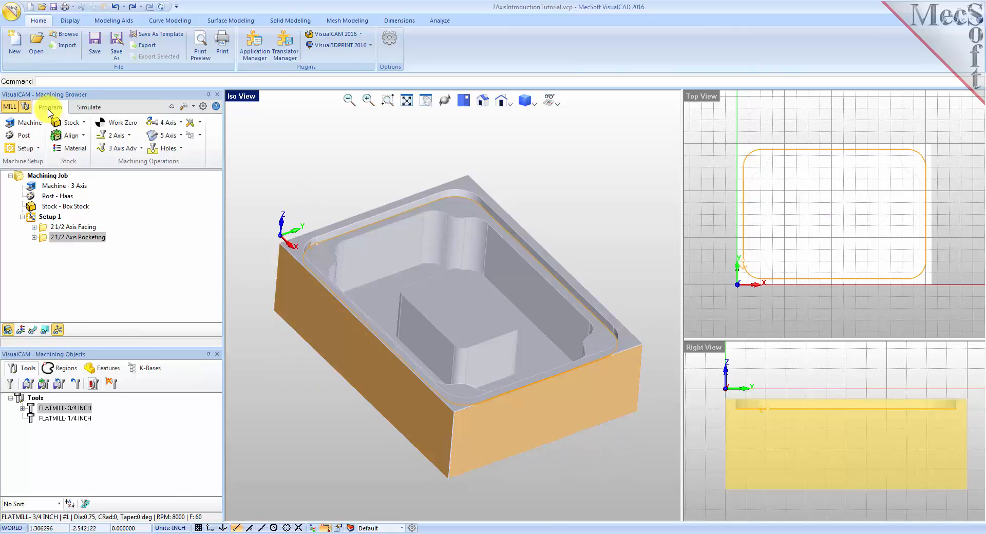
{"action": "left_click", "coordinate": [44, 241]}
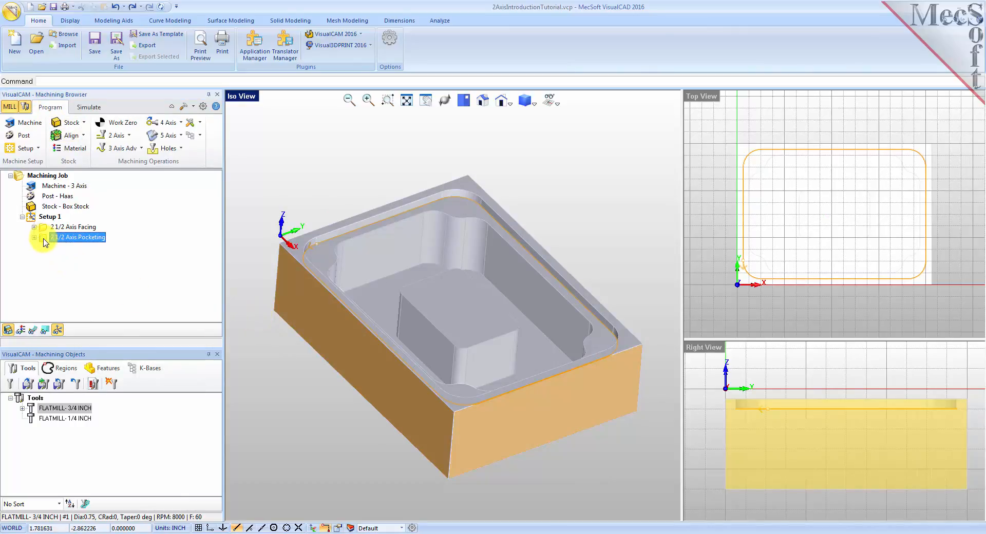
{"action": "right_click", "coordinate": [45, 243]}
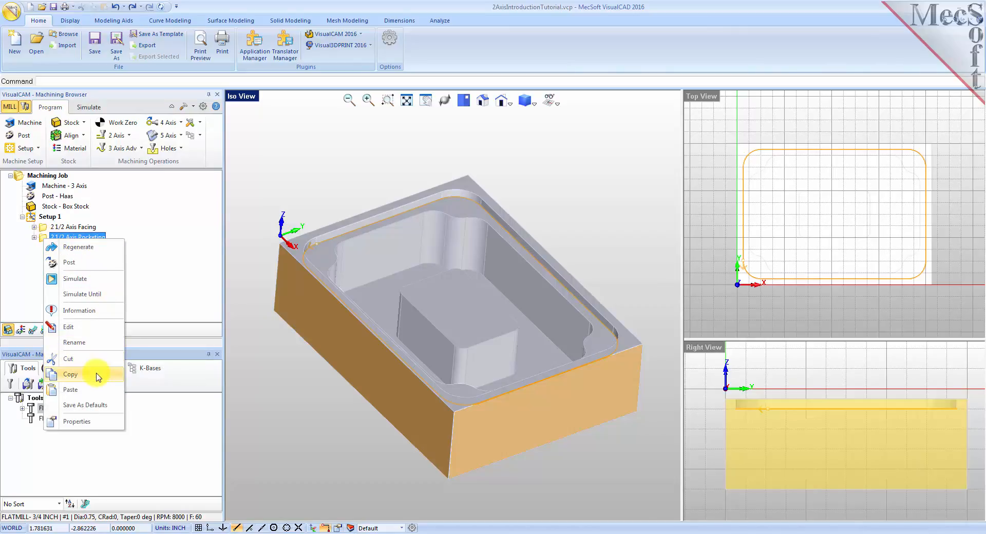
{"action": "left_click", "coordinate": [70, 374]}
{"action": "right_click", "coordinate": [85, 240]}
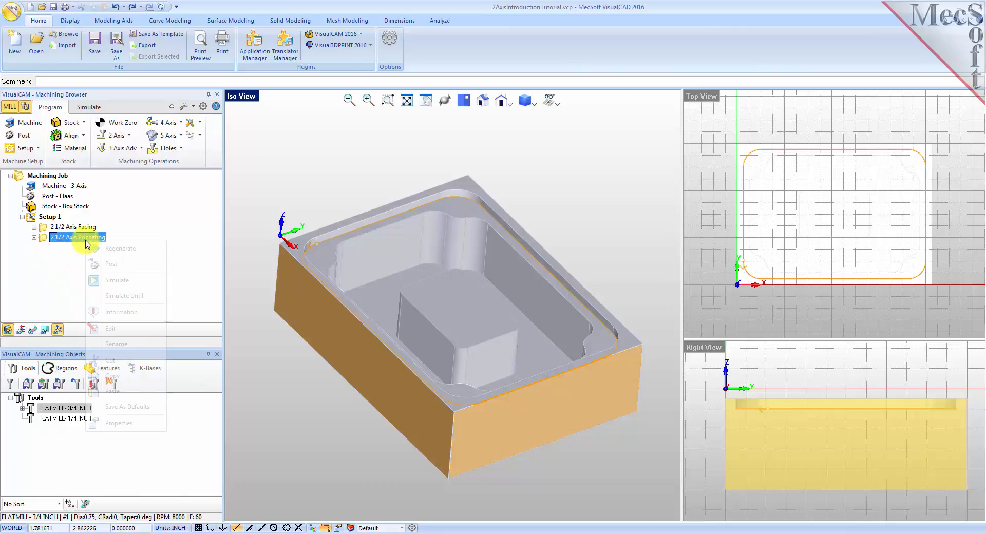
{"action": "left_click", "coordinate": [128, 390]}
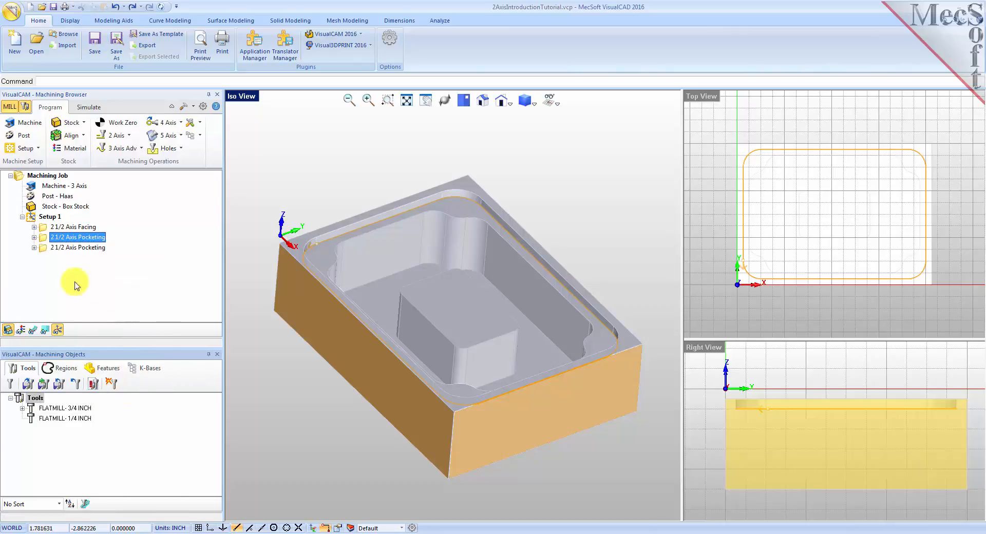
Edit the copied pocketing operation, replacing its machining region with the predefined Flat Area Region 3
{"action": "left_click", "coordinate": [43, 248]}
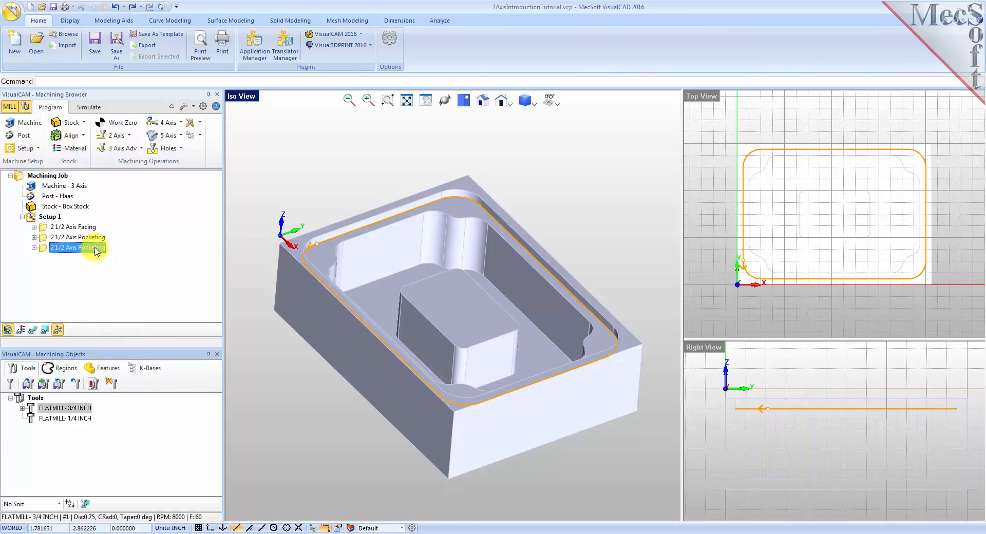
{"action": "right_click", "coordinate": [94, 250]}
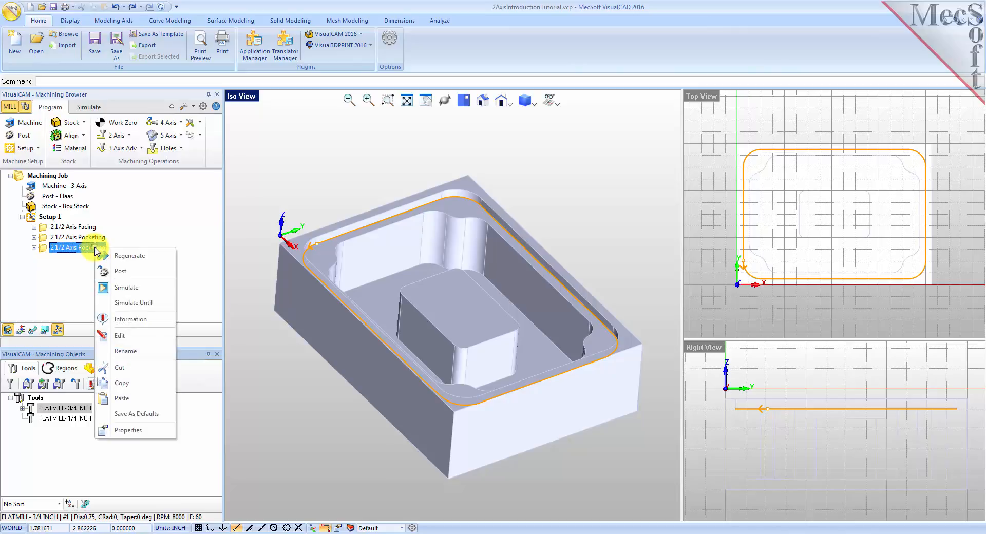
{"action": "left_click", "coordinate": [137, 335]}
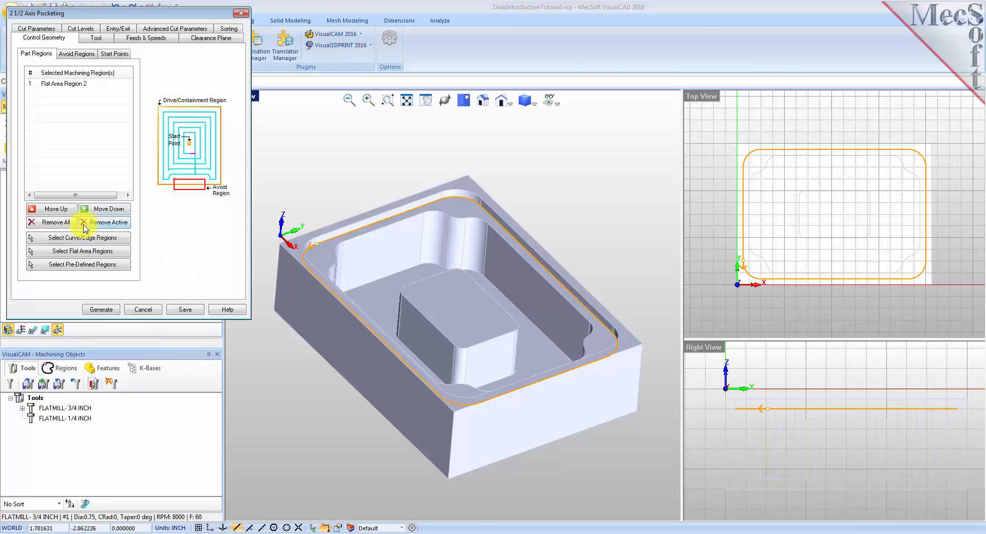
{"action": "left_click", "coordinate": [65, 227]}
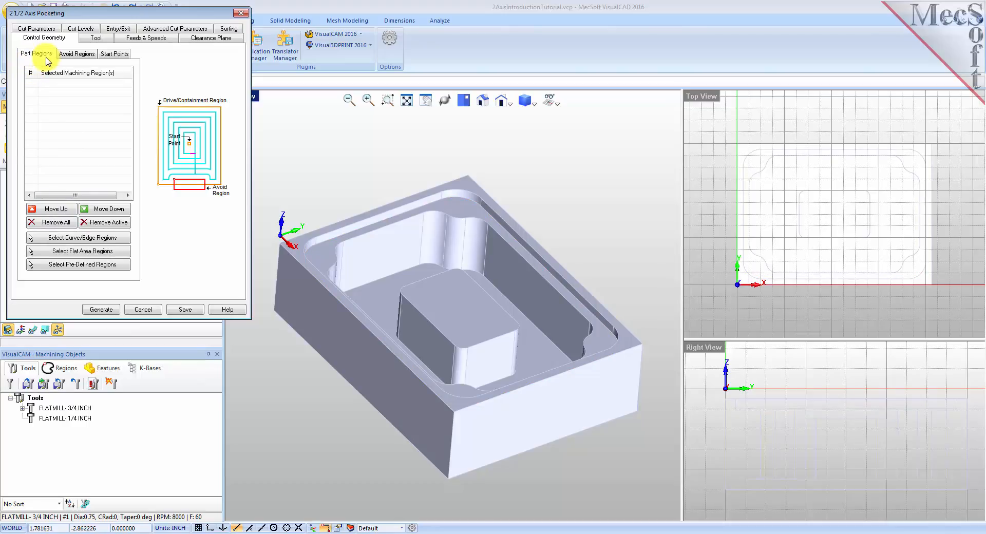
{"action": "left_click", "coordinate": [81, 265]}
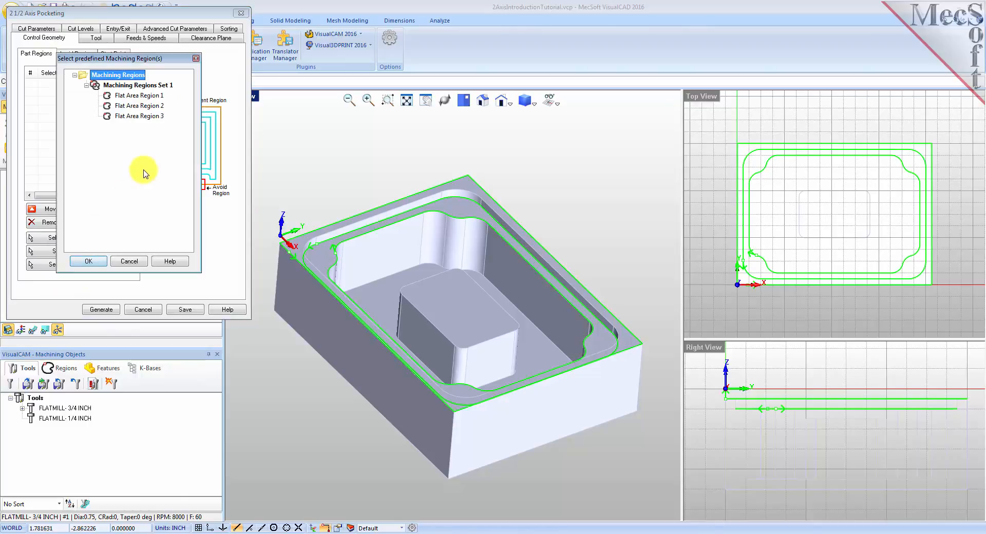
{"action": "left_click", "coordinate": [139, 116]}
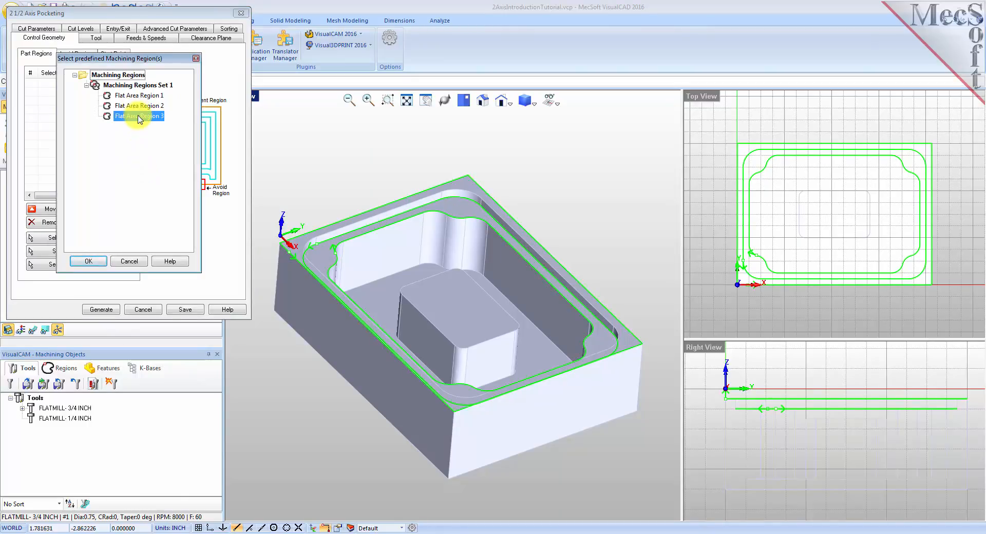
{"action": "left_click", "coordinate": [93, 262]}
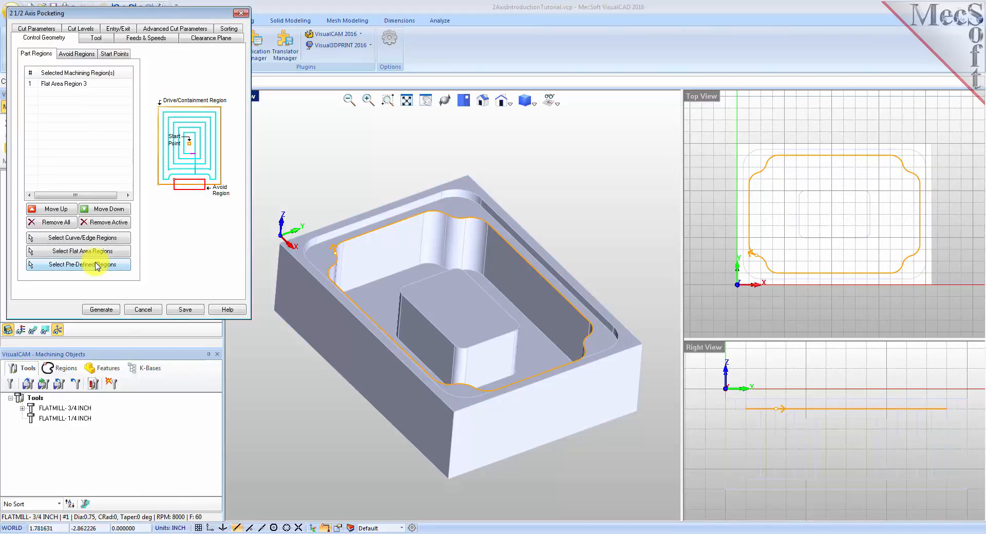
Add the central island's top face as a second flat area region and check both regions on the part
{"action": "left_click", "coordinate": [64, 84]}
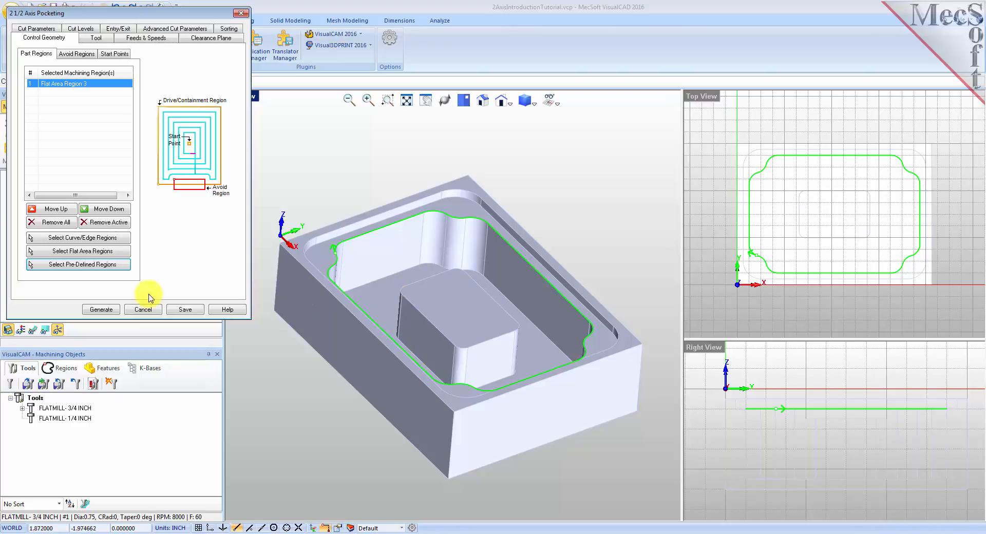
{"action": "left_click", "coordinate": [91, 254]}
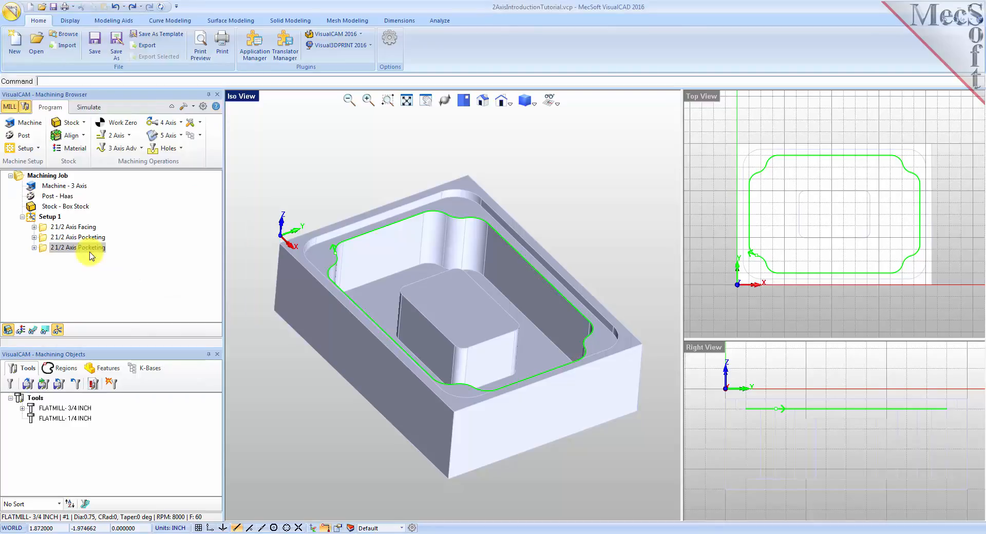
{"action": "left_click", "coordinate": [458, 313]}
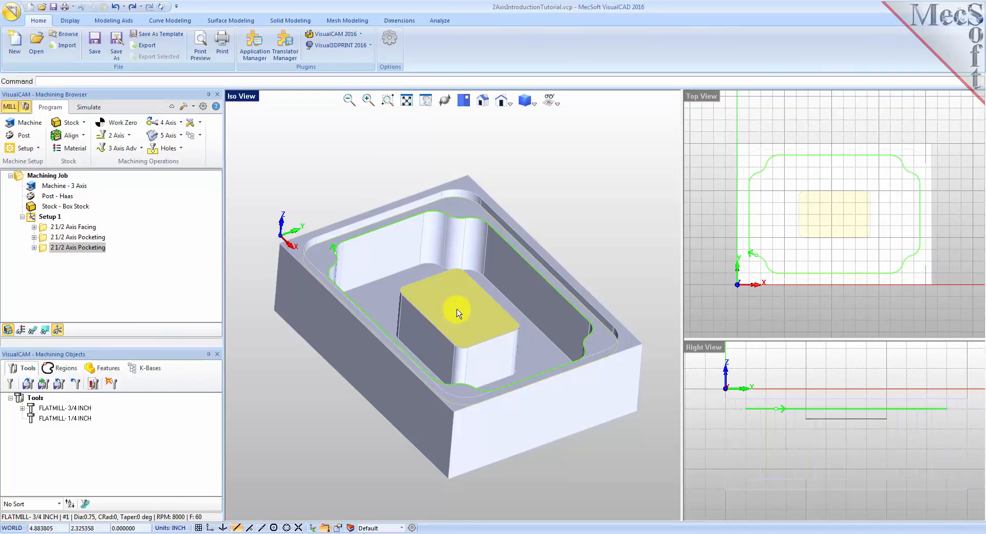
{"action": "right_click", "coordinate": [458, 313]}
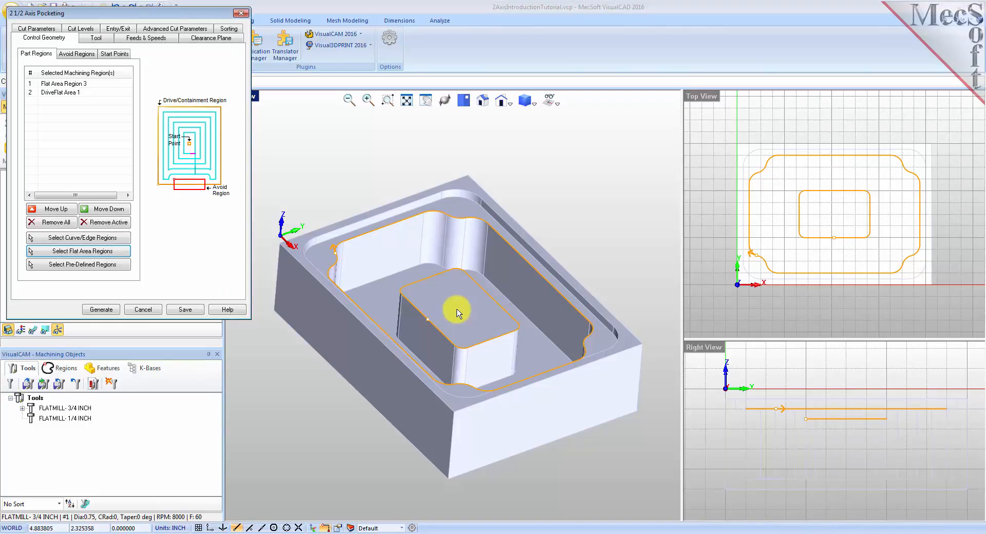
{"action": "left_click", "coordinate": [56, 94]}
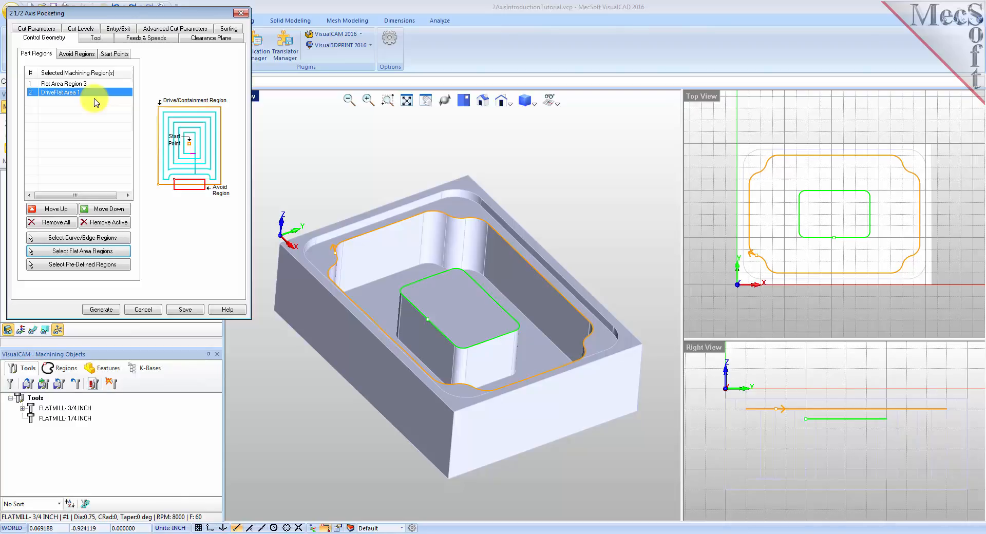
{"action": "left_click", "coordinate": [79, 85]}
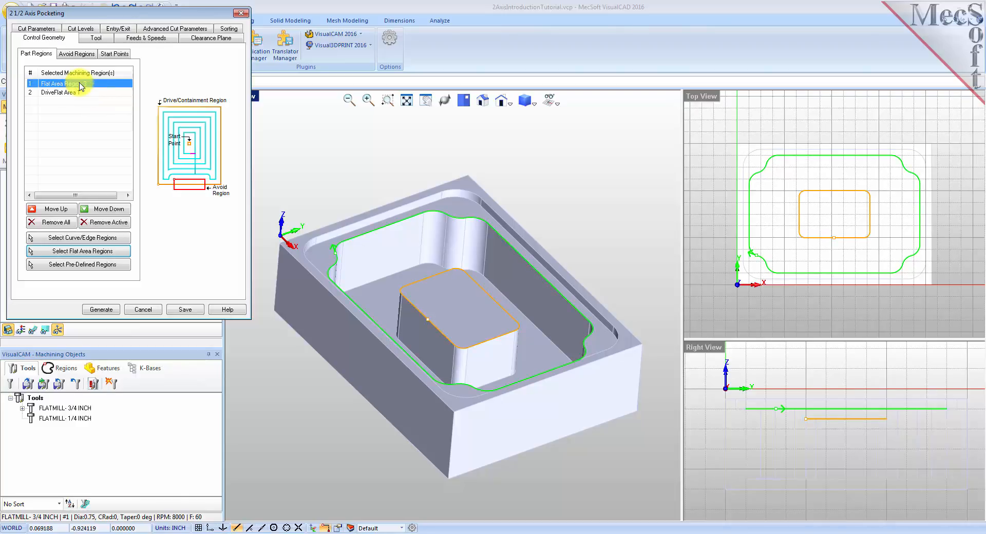
{"action": "left_click", "coordinate": [81, 91]}
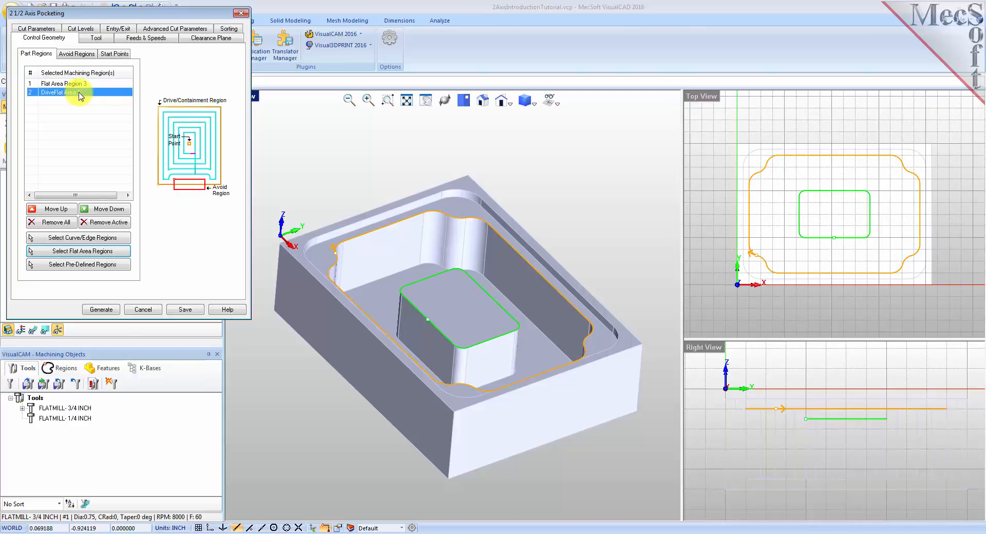
{"action": "left_click", "coordinate": [80, 85]}
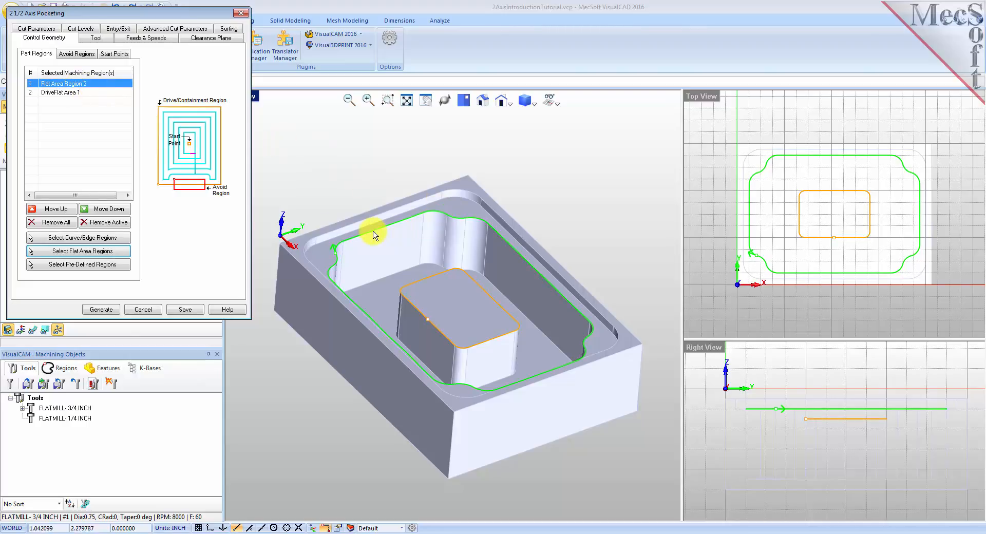
{"action": "left_click", "coordinate": [72, 92]}
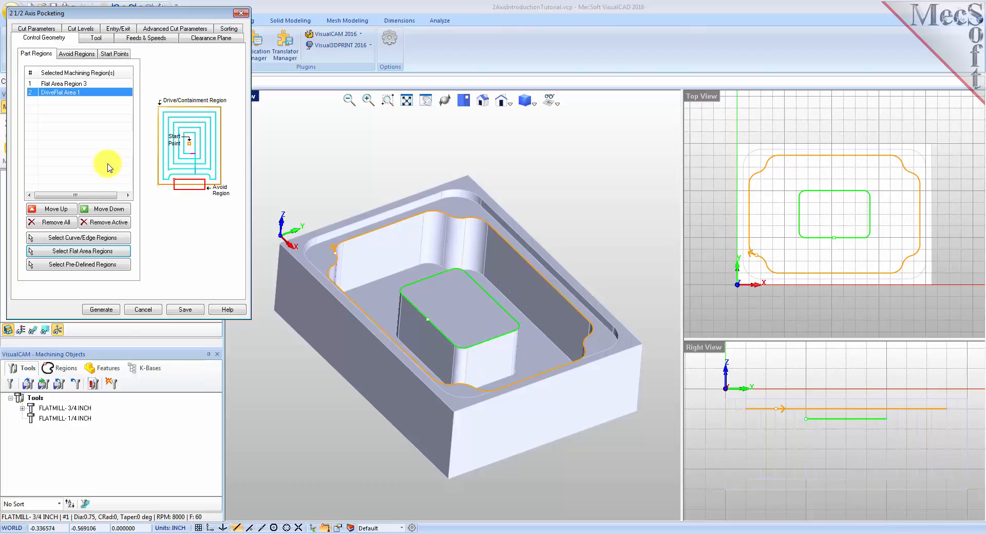
Keep the FLATMILL- 3/4 INCH tool for the copied pocketing operation and set its stock to 0.025
{"action": "left_click", "coordinate": [96, 37]}
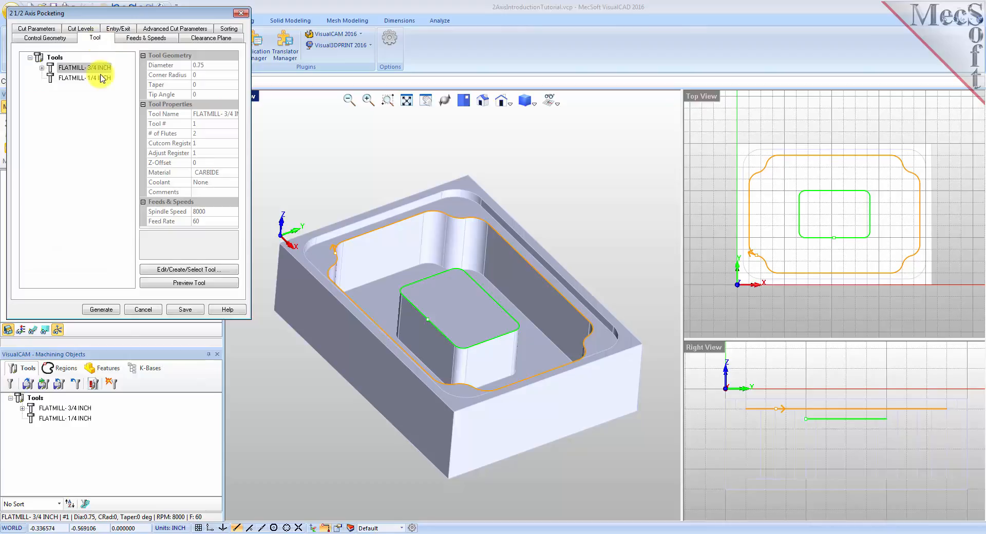
{"action": "left_click", "coordinate": [52, 69]}
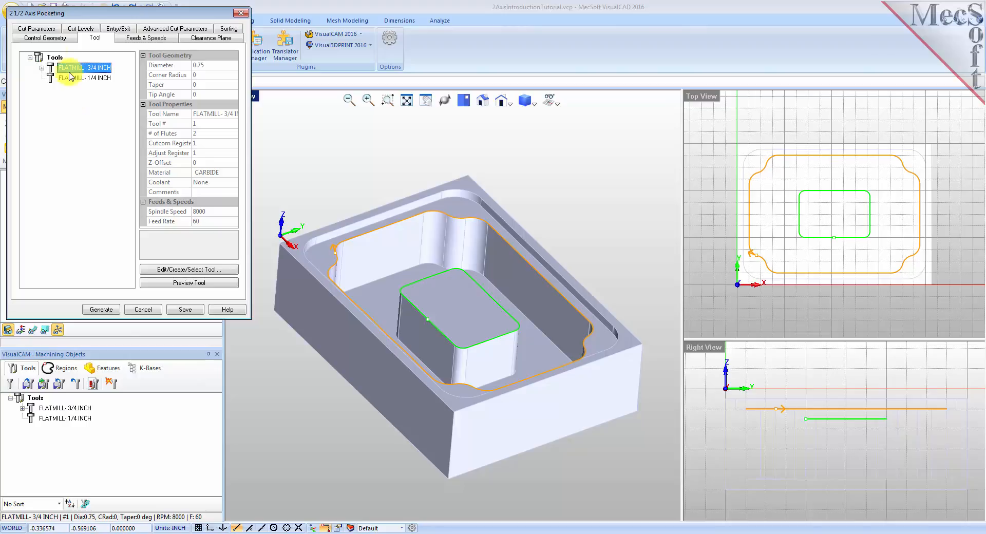
{"action": "left_click", "coordinate": [36, 28]}
{"action": "double_click", "coordinate": [76, 82]}
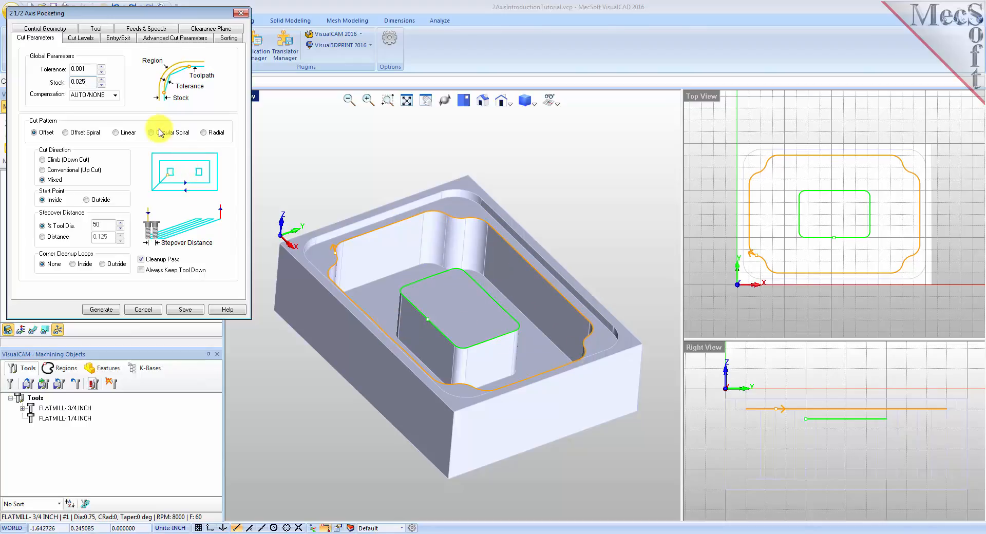
{"action": "left_click_drag", "start_coordinate": [85, 82], "coordinate": [57, 82]}
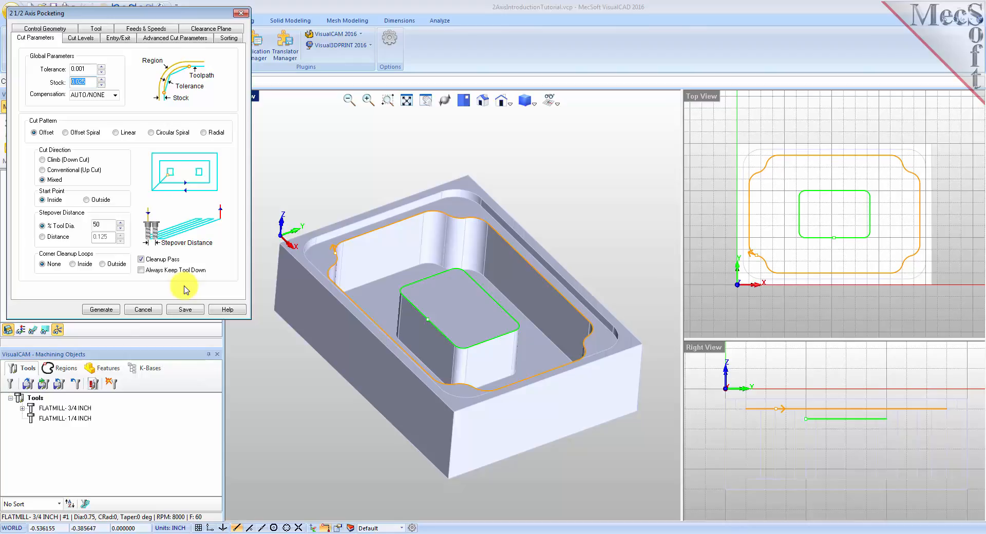
Place the cut geometry at the top and set the total cut depth to 1.75 by picking points on the pocket's upper edge and floor
{"action": "left_click", "coordinate": [82, 39]}
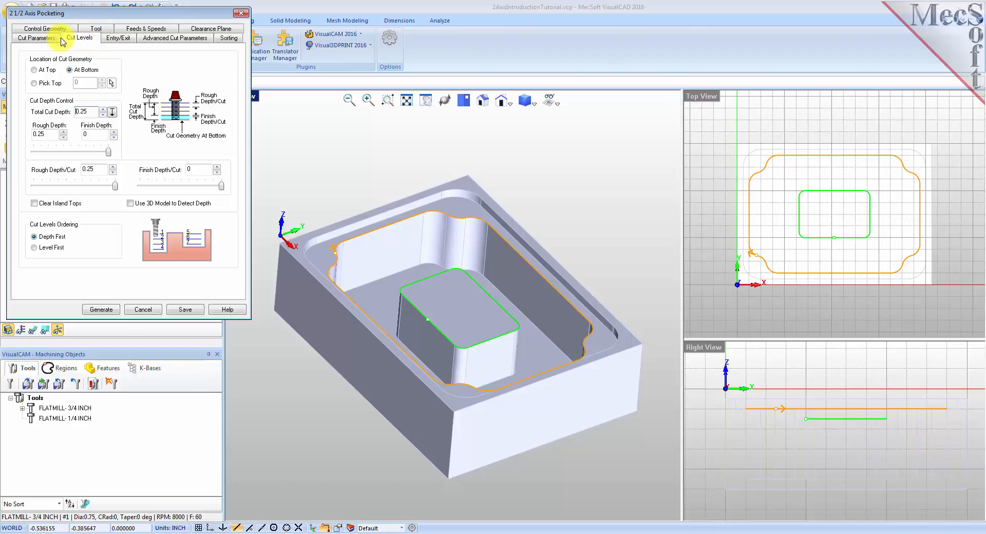
{"action": "left_click", "coordinate": [37, 38]}
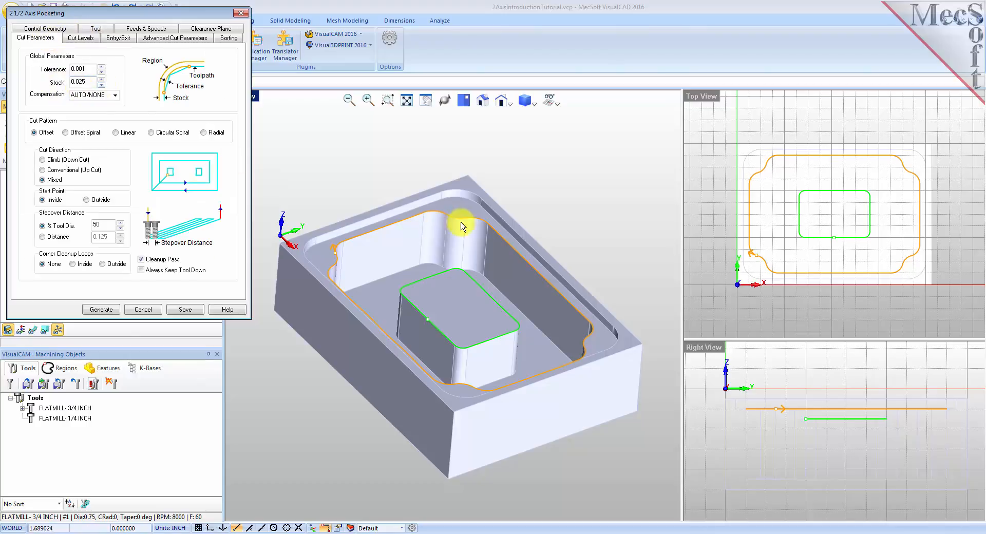
{"action": "left_click", "coordinate": [82, 39]}
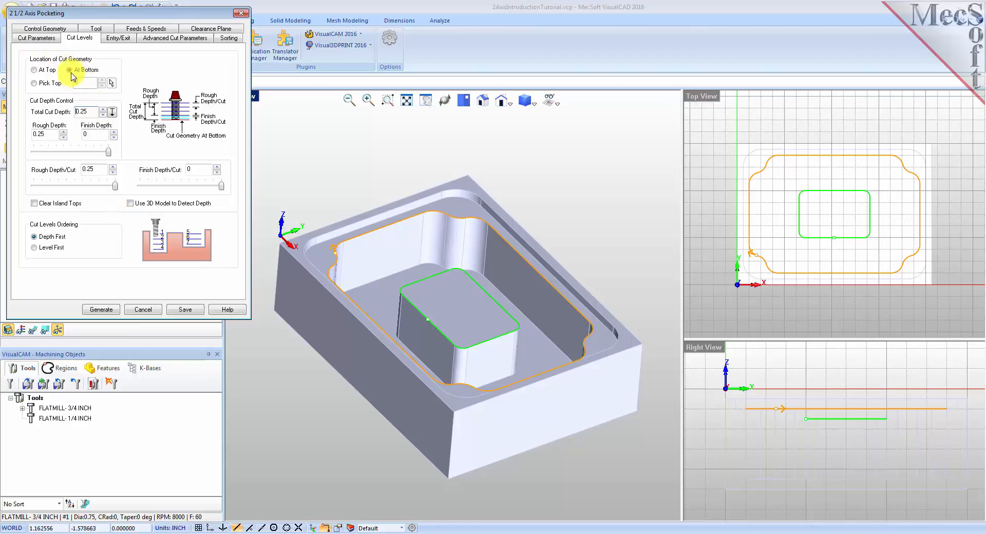
{"action": "left_click", "coordinate": [35, 69]}
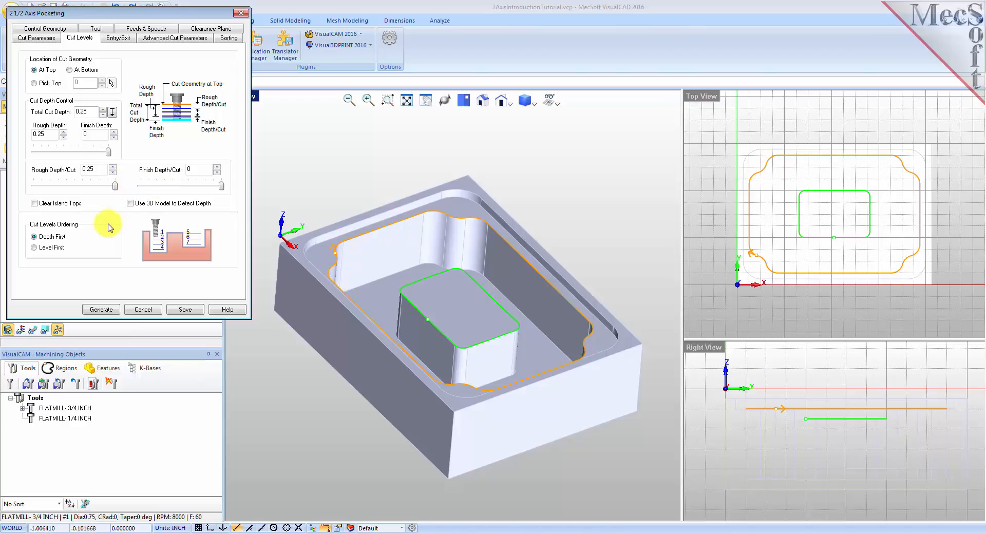
{"action": "left_click", "coordinate": [112, 111]}
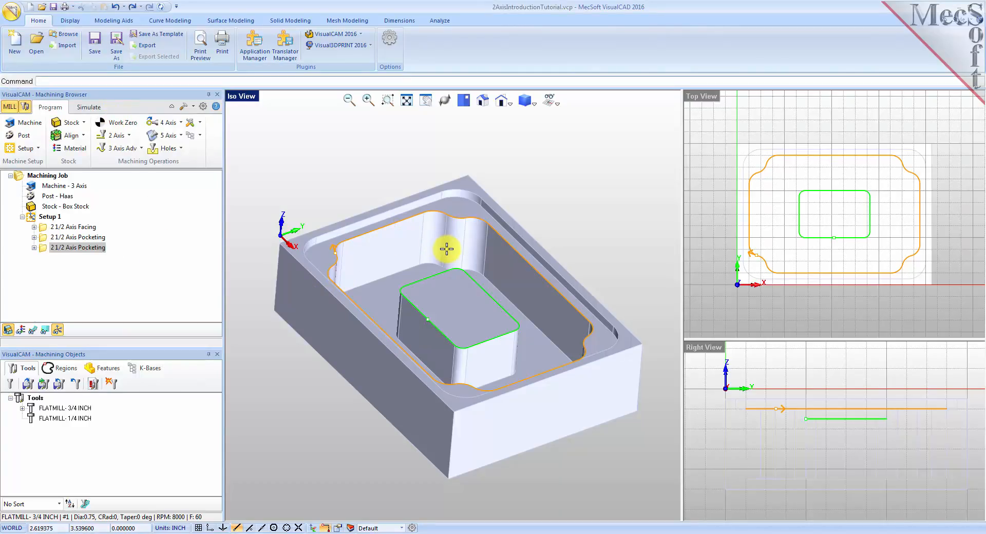
{"action": "left_click", "coordinate": [425, 216]}
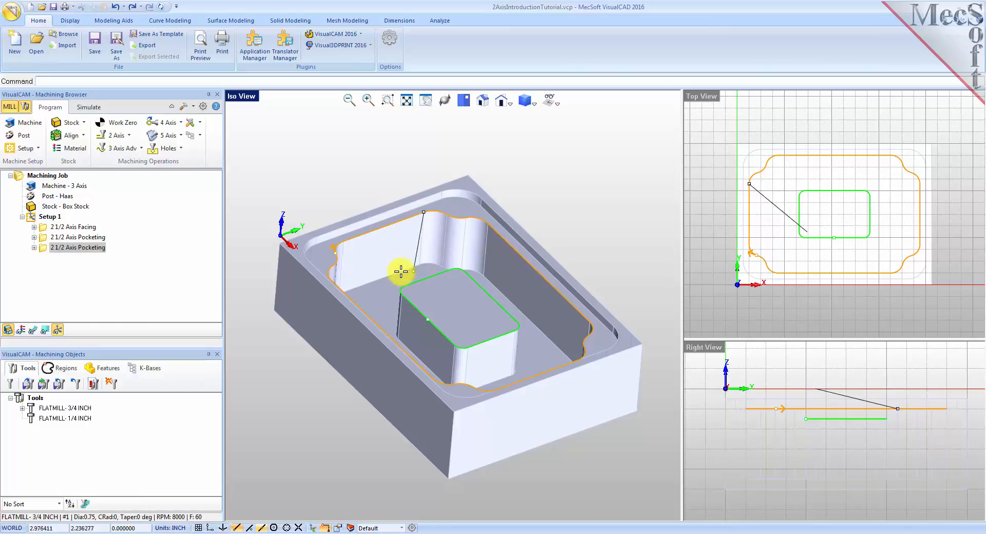
{"action": "left_click", "coordinate": [483, 274]}
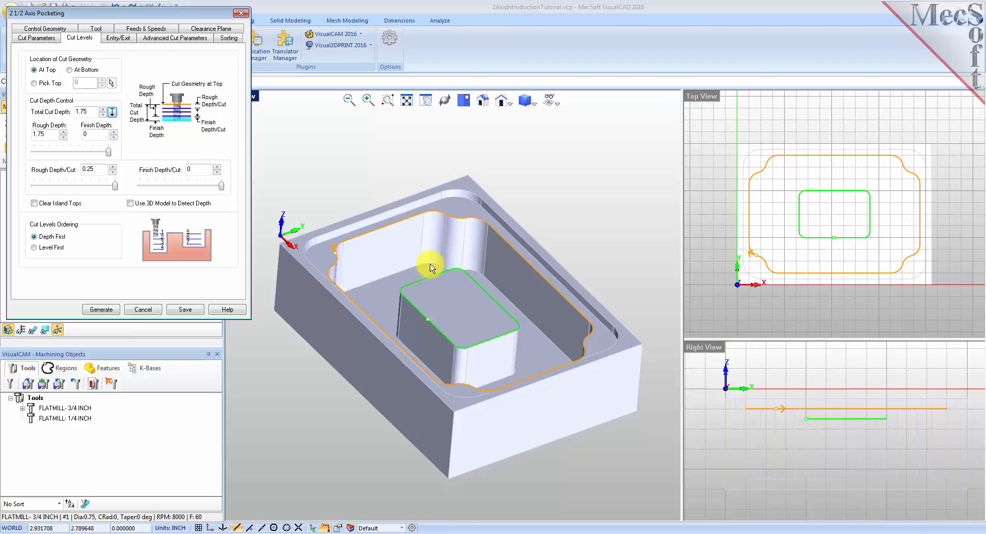
Enable clearing of island tops, keep rough depth 1.75, rough depth per cut 0.25 and finish depths 0, and generate the pocketing toolpath
{"action": "double_click", "coordinate": [96, 113]}
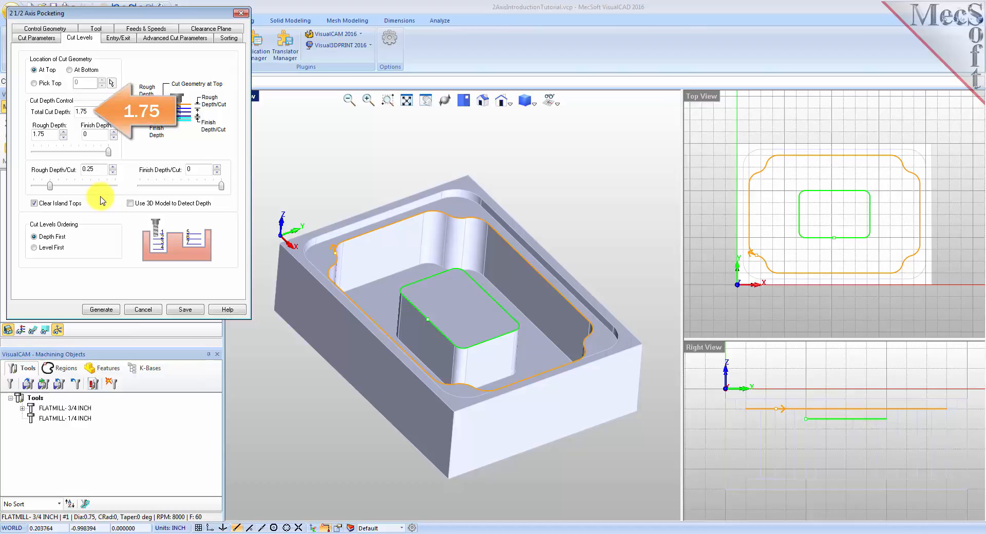
{"action": "double_click", "coordinate": [93, 112]}
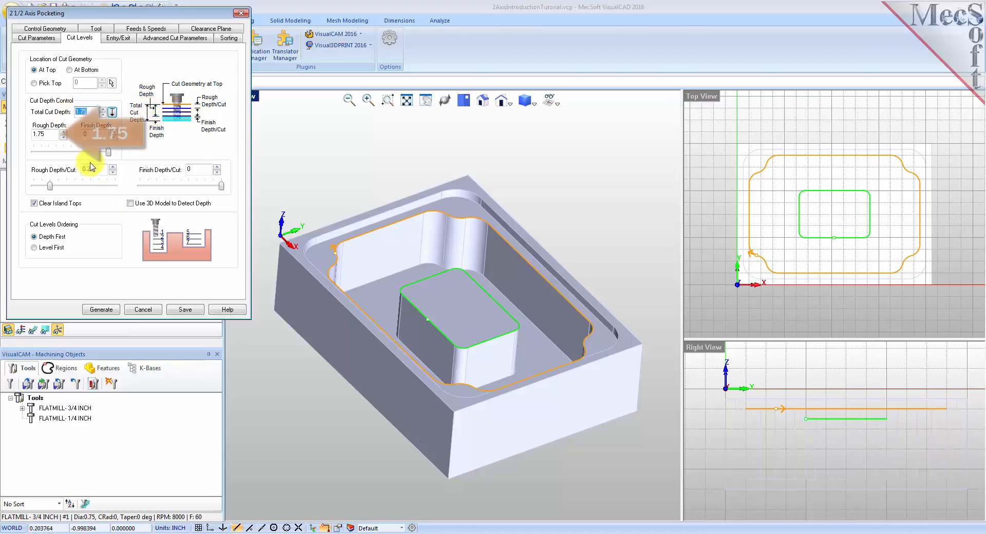
{"action": "double_click", "coordinate": [48, 134]}
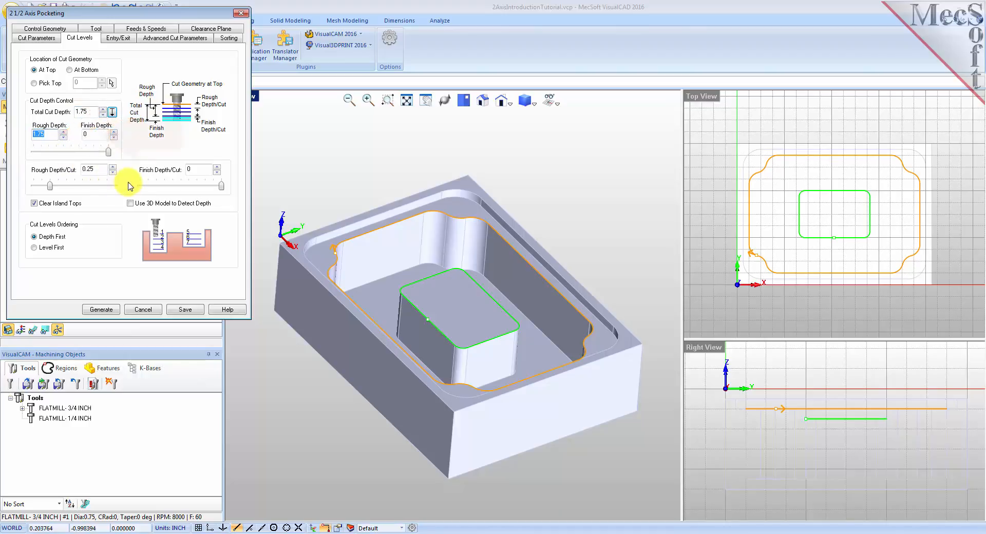
{"action": "left_click", "coordinate": [92, 134]}
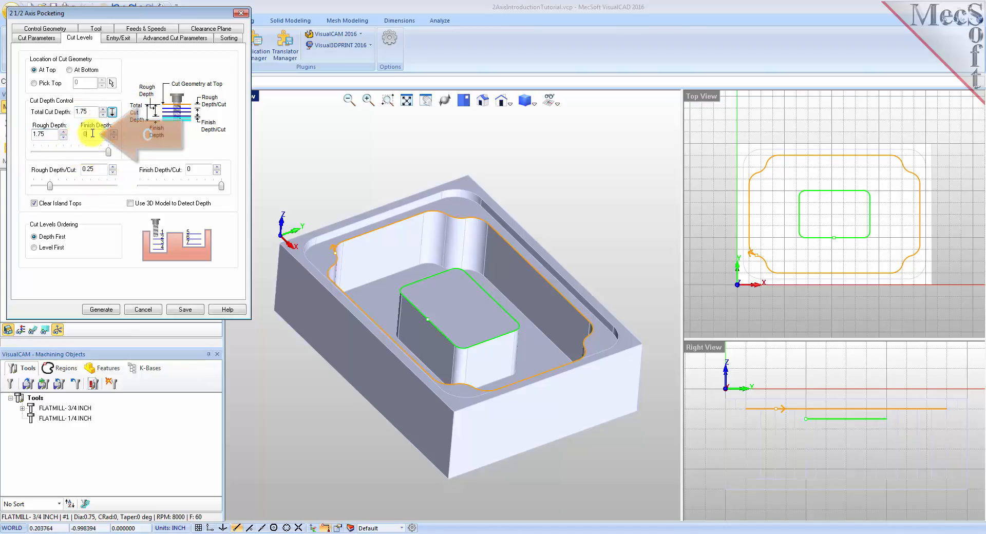
{"action": "double_click", "coordinate": [87, 169]}
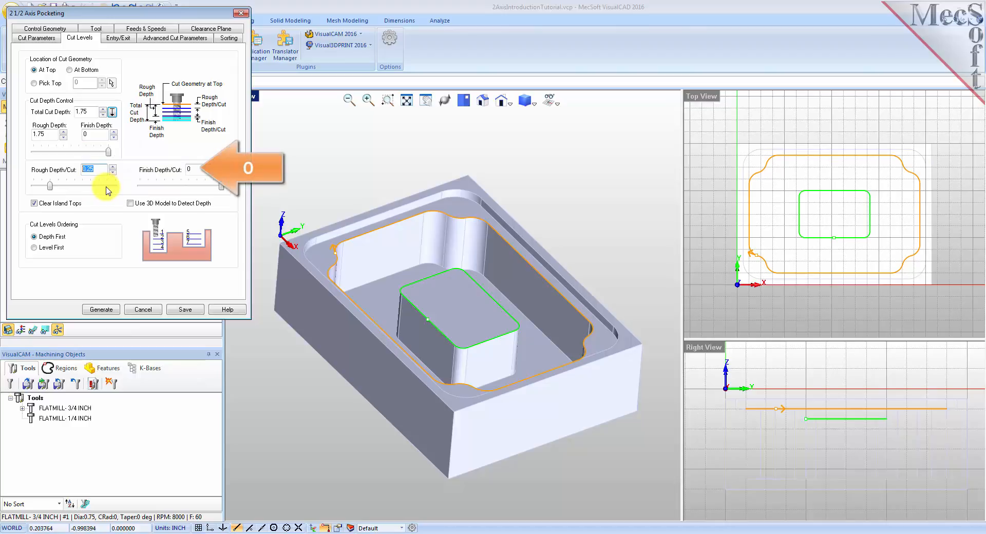
{"action": "left_click_drag", "start_coordinate": [197, 169], "coordinate": [179, 170]}
{"action": "left_click", "coordinate": [103, 310]}
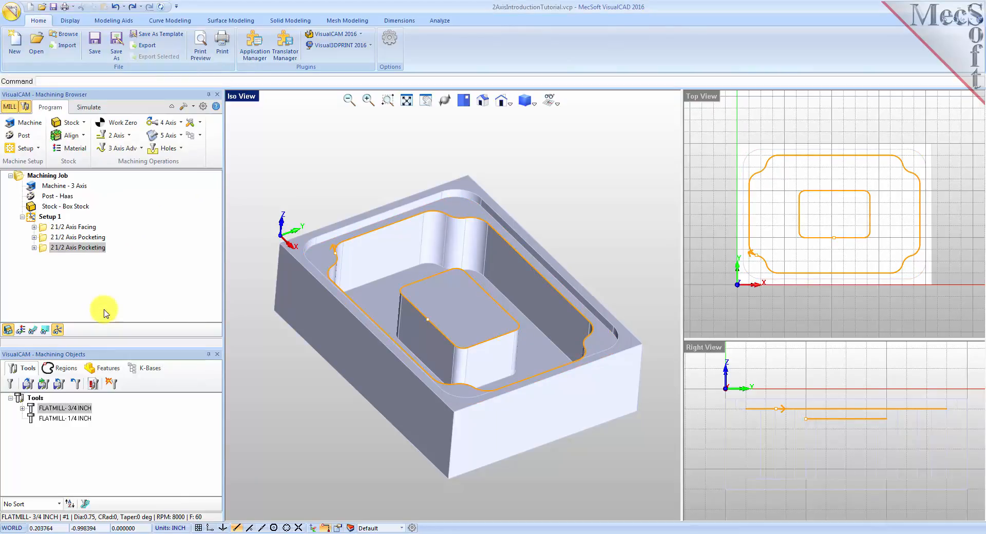
Show the second pocketing toolpath on the part and open its enlarged Z level list beside the model
{"action": "left_click", "coordinate": [33, 331]}
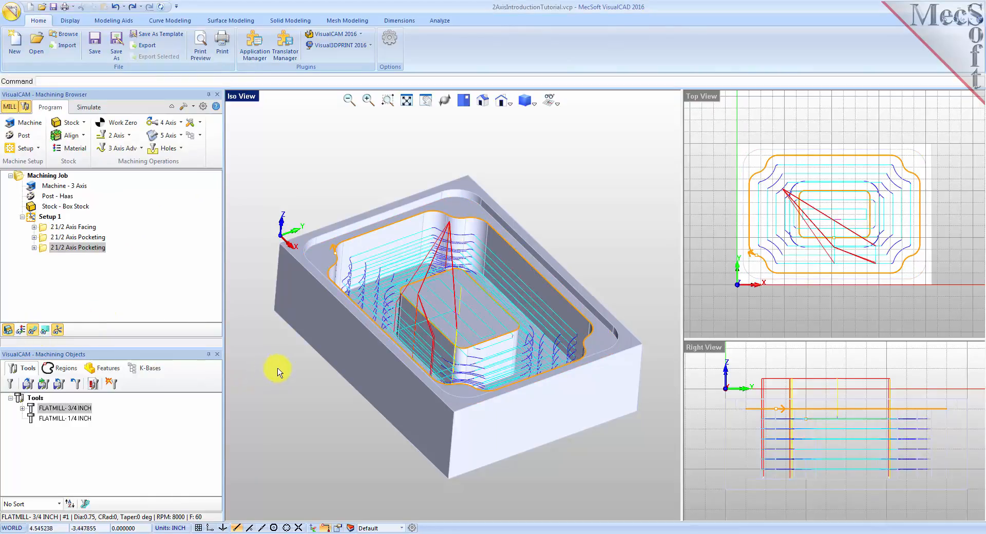
{"action": "mouse_move", "coordinate": [479, 375]}
{"action": "right_mouse_down"}
{"action": "mouse_move", "coordinate": [475, 363]}
{"action": "mouse_move", "coordinate": [455, 363]}
{"action": "mouse_move", "coordinate": [460, 378]}
{"action": "mouse_move", "coordinate": [464, 365]}
{"action": "mouse_move", "coordinate": [492, 360]}
{"action": "mouse_move", "coordinate": [474, 378]}
{"action": "right_mouse_up"}
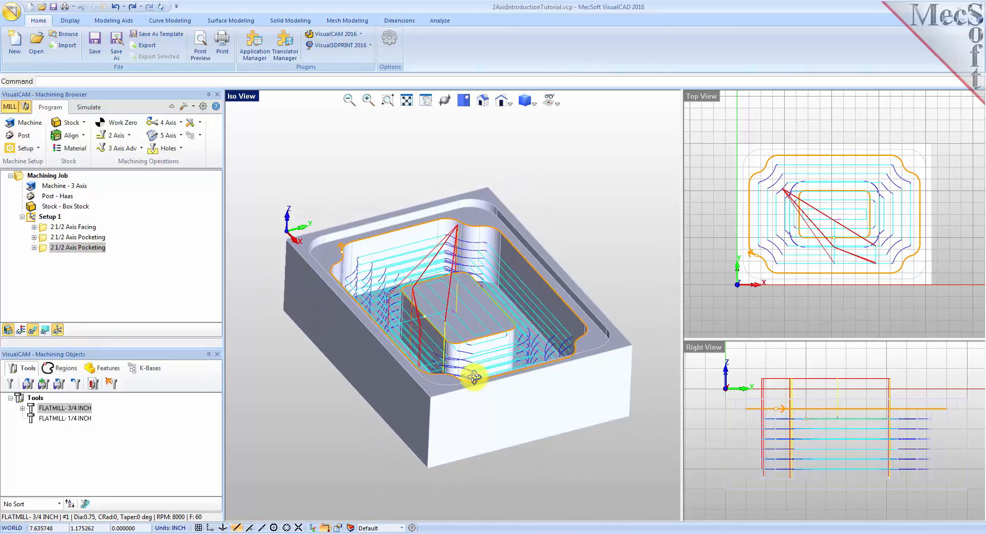
{"action": "left_click", "coordinate": [45, 331]}
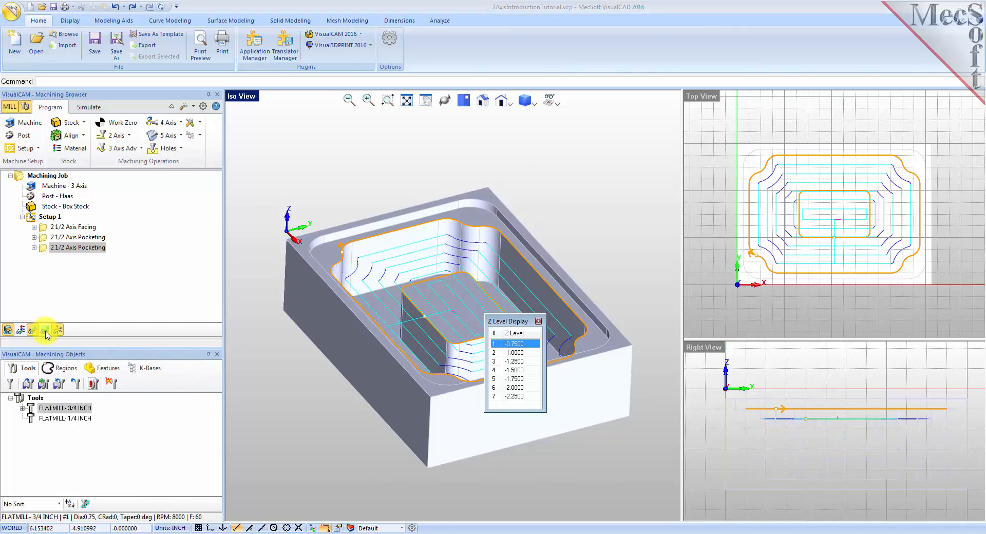
{"action": "left_click_drag", "start_coordinate": [505, 321], "coordinate": [161, 205]}
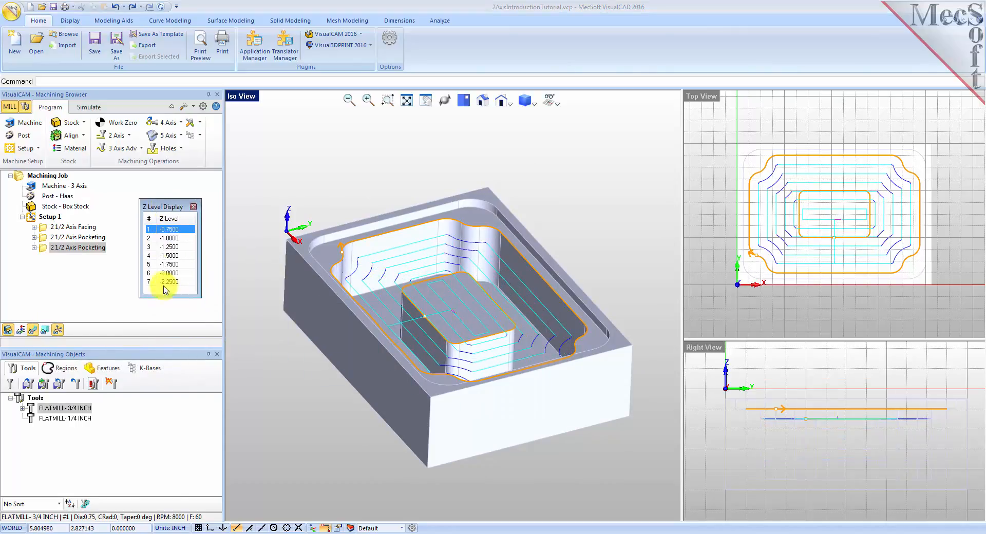
{"action": "left_click_drag", "start_coordinate": [166, 297], "coordinate": [165, 392]}
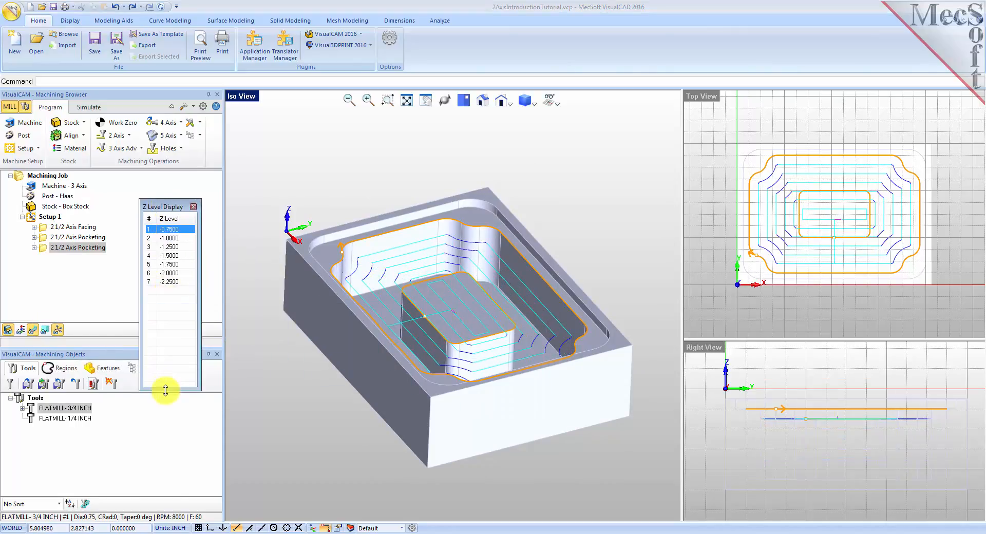
Examine the pocketing toolpath level by level, including the first level that clears the island top, and close the Z level list
{"action": "left_click", "coordinate": [171, 239]}
{"action": "left_click", "coordinate": [172, 247]}
{"action": "left_click", "coordinate": [172, 256]}
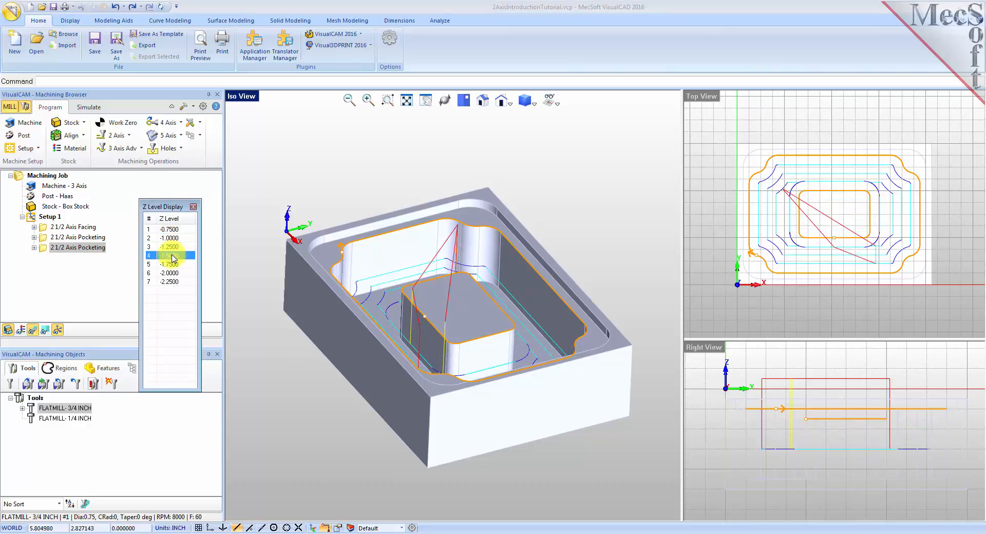
{"action": "left_click", "coordinate": [172, 265]}
{"action": "left_click", "coordinate": [173, 273]}
{"action": "left_click", "coordinate": [173, 240]}
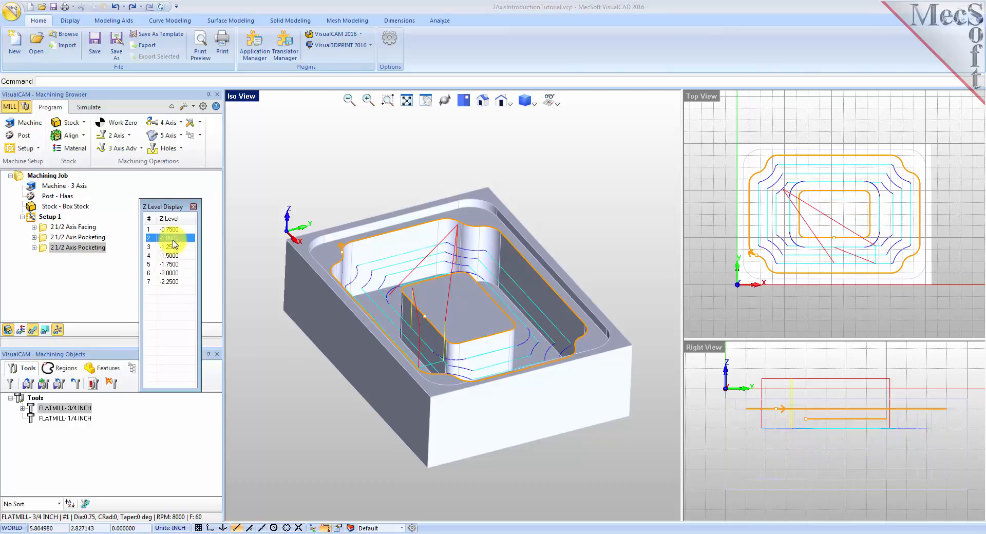
{"action": "left_click", "coordinate": [171, 229]}
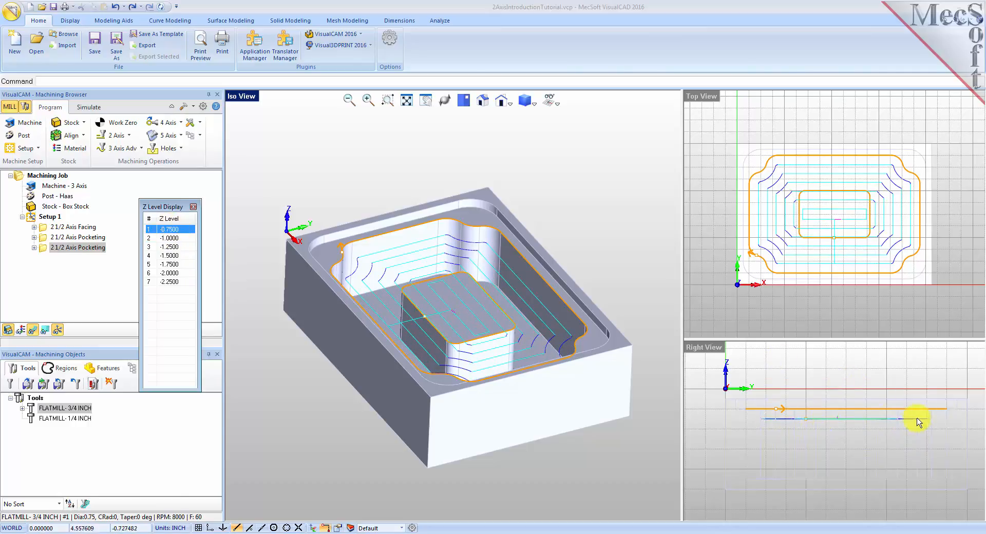
{"action": "left_click", "coordinate": [194, 207]}
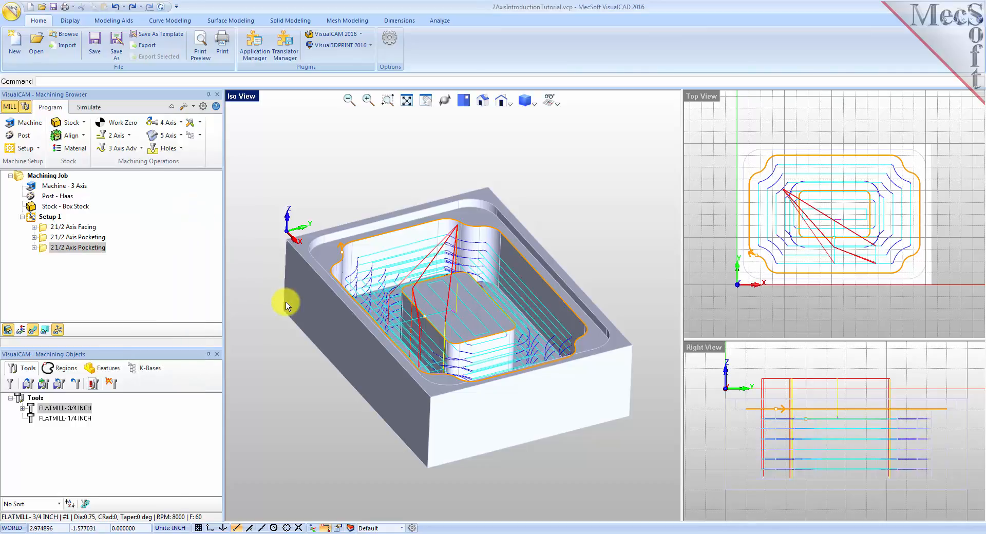
Simulate material removal for the second 2 1/2 Axis Pocketing operation through to the end and inspect the cut stock
{"action": "left_click", "coordinate": [86, 109]}
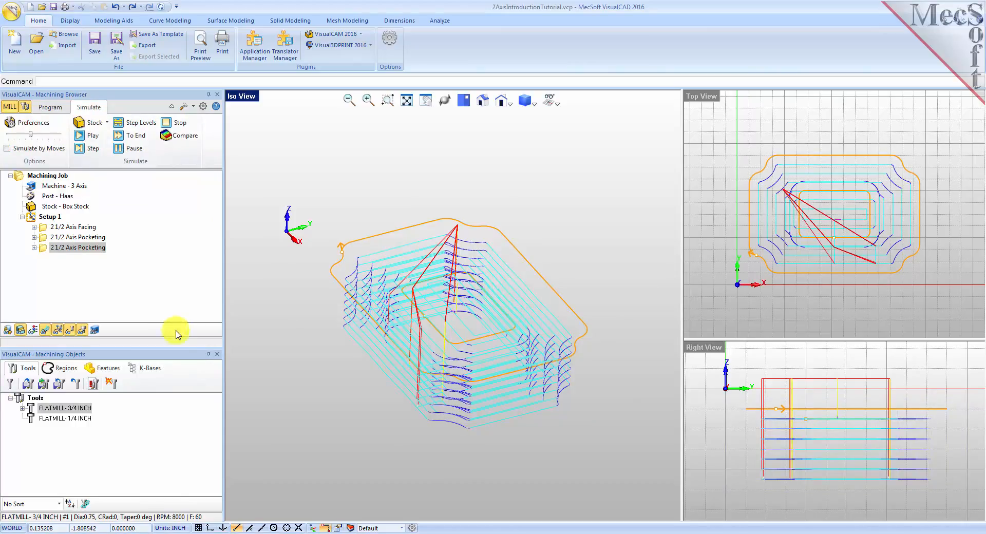
{"action": "left_click", "coordinate": [44, 249]}
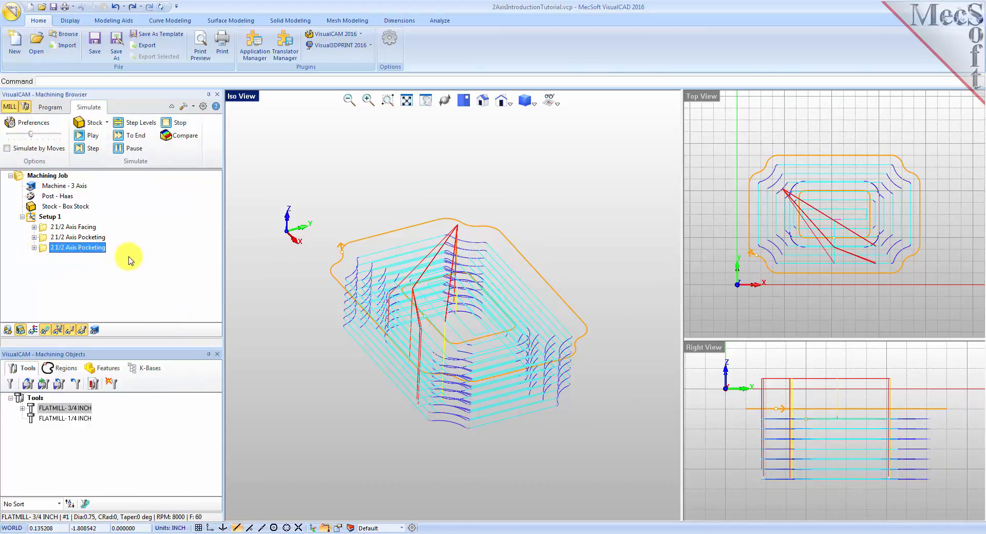
{"action": "left_click", "coordinate": [88, 136]}
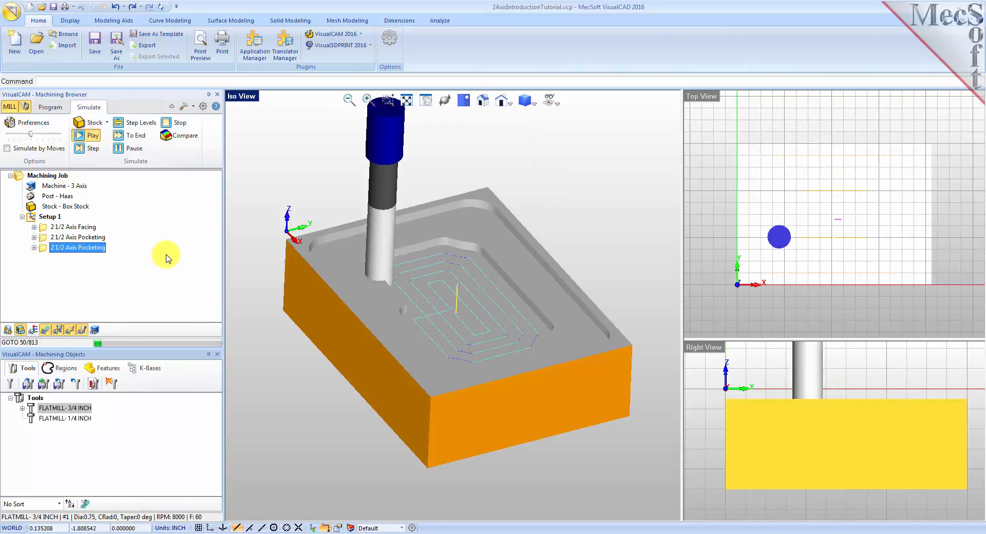
{"action": "left_click", "coordinate": [134, 136]}
{"action": "mouse_move", "coordinate": [471, 308]}
{"action": "middle_mouse_down"}
{"action": "mouse_move", "coordinate": [464, 344]}
{"action": "mouse_move", "coordinate": [466, 247]}
{"action": "mouse_move", "coordinate": [472, 304]}
{"action": "middle_mouse_up"}
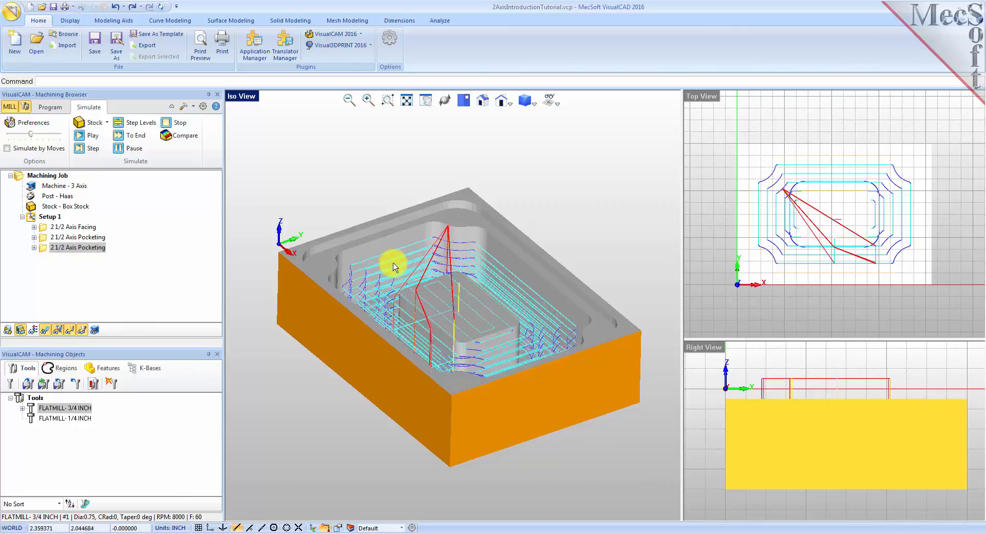
Create a 2 1/2 Axis Profiling operation with the pocket floor around the island as its flat area machining region
{"action": "left_click", "coordinate": [50, 107]}
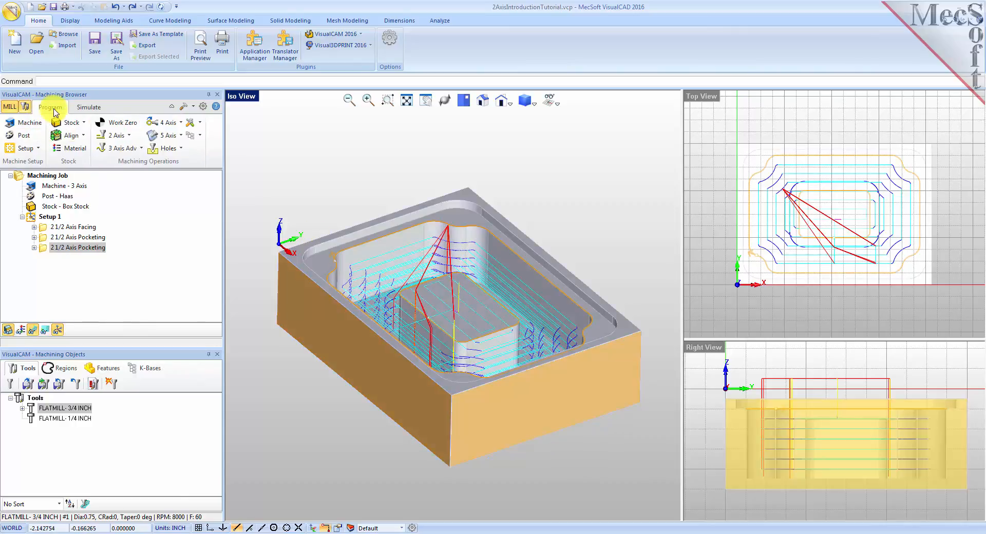
{"action": "left_click", "coordinate": [129, 135]}
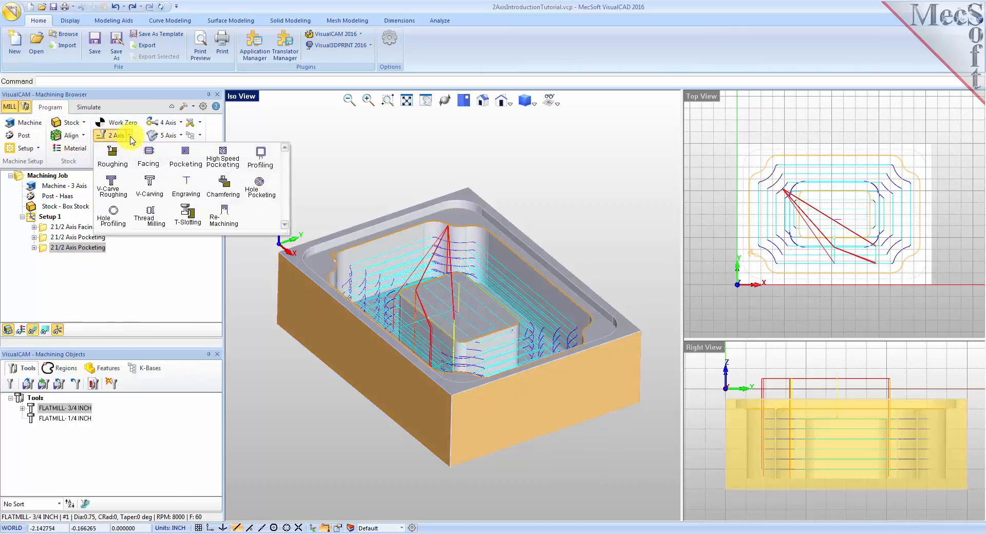
{"action": "left_click", "coordinate": [274, 168]}
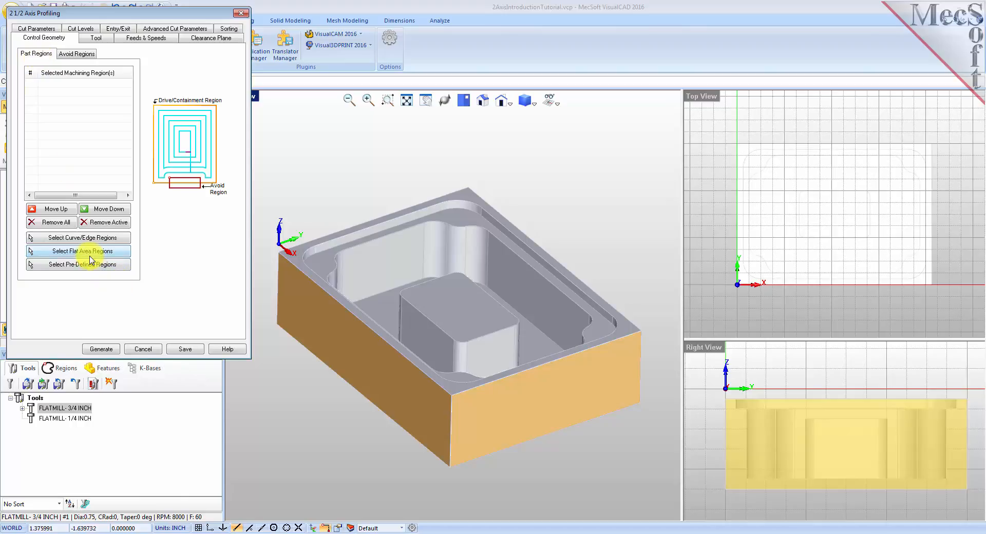
{"action": "left_click", "coordinate": [110, 253]}
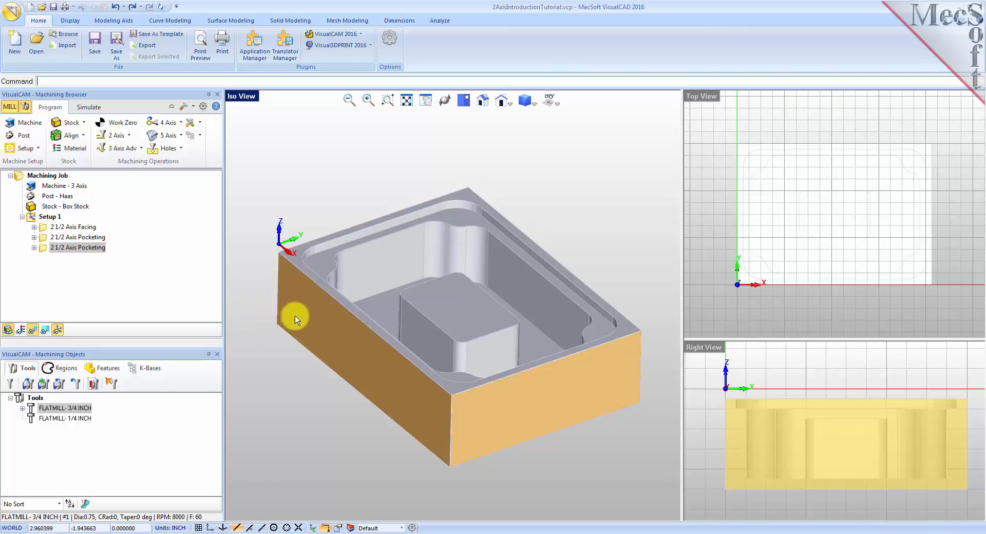
{"action": "left_click", "coordinate": [382, 308]}
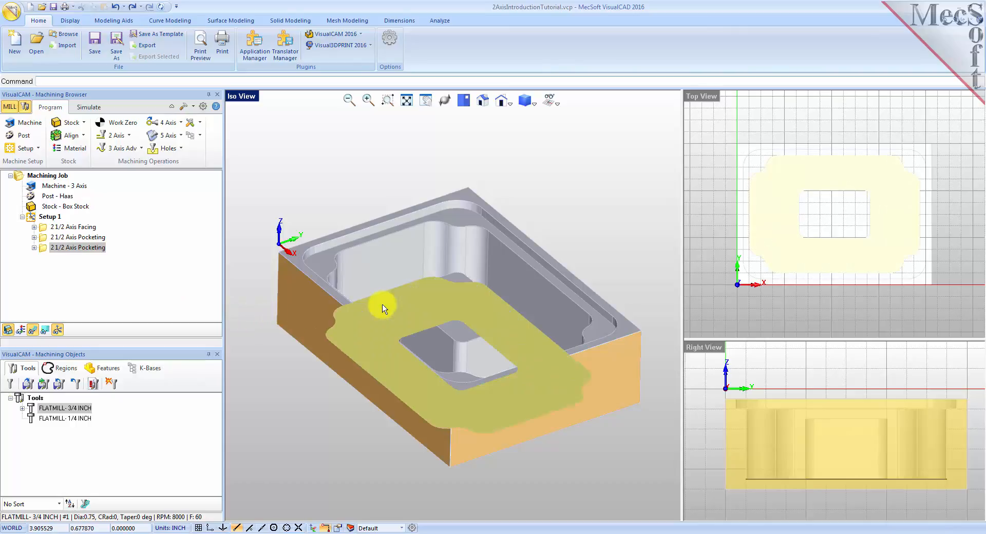
{"action": "middle_click_drag", "start_coordinate": [289, 325], "coordinate": [294, 343]}
{"action": "right_click", "coordinate": [282, 265]}
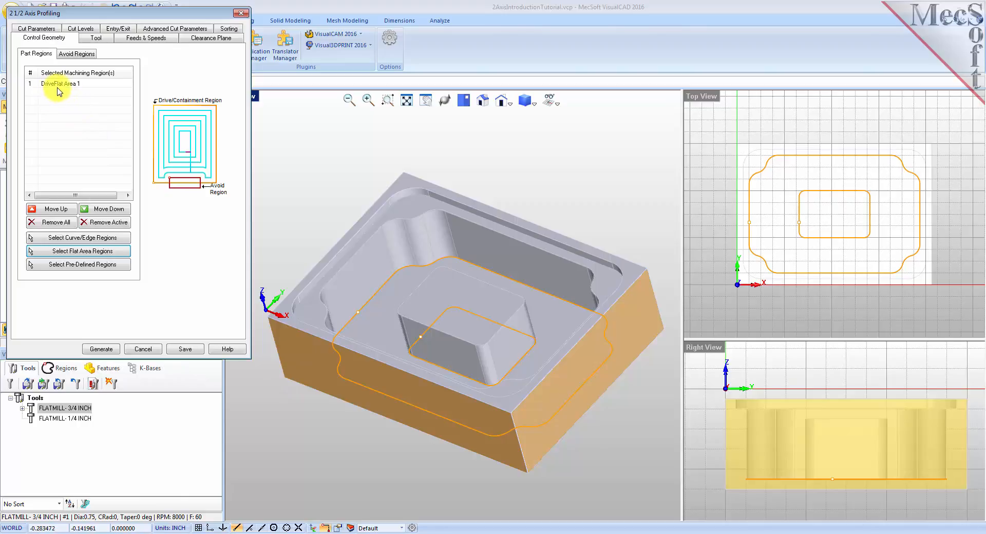
{"action": "left_click", "coordinate": [31, 83]}
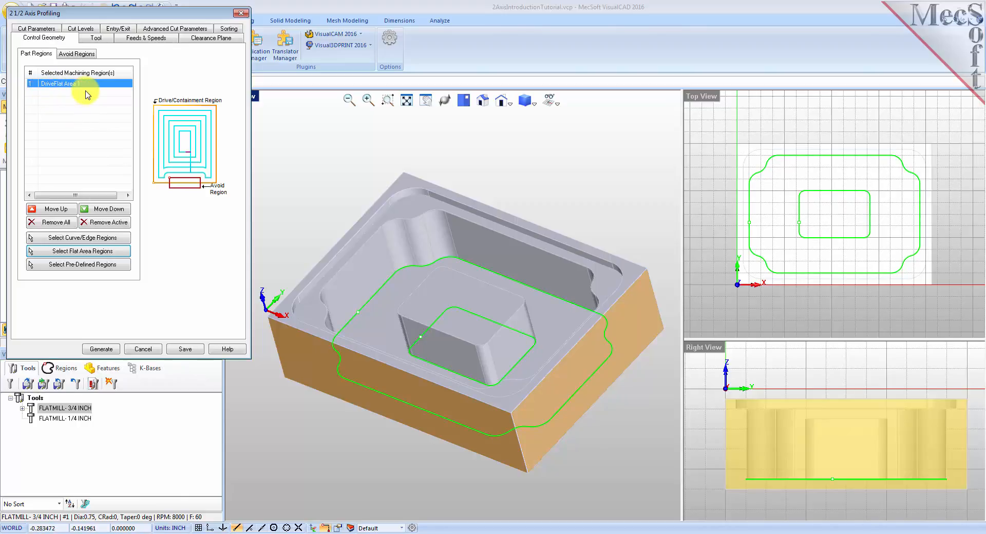
Assign the FLATMILL- 1/4 INCH tool to the profiling operation
{"action": "left_click", "coordinate": [95, 38]}
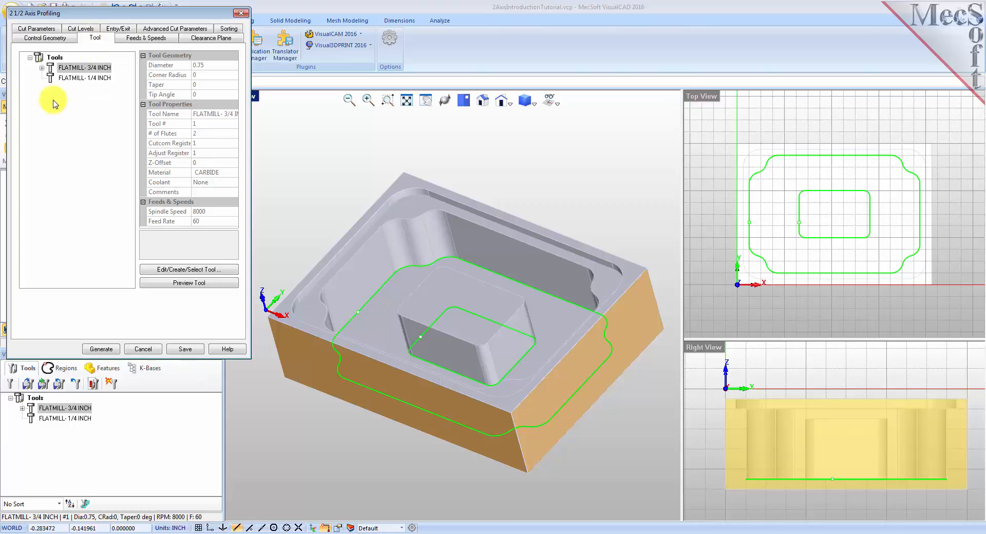
{"action": "left_click", "coordinate": [52, 79]}
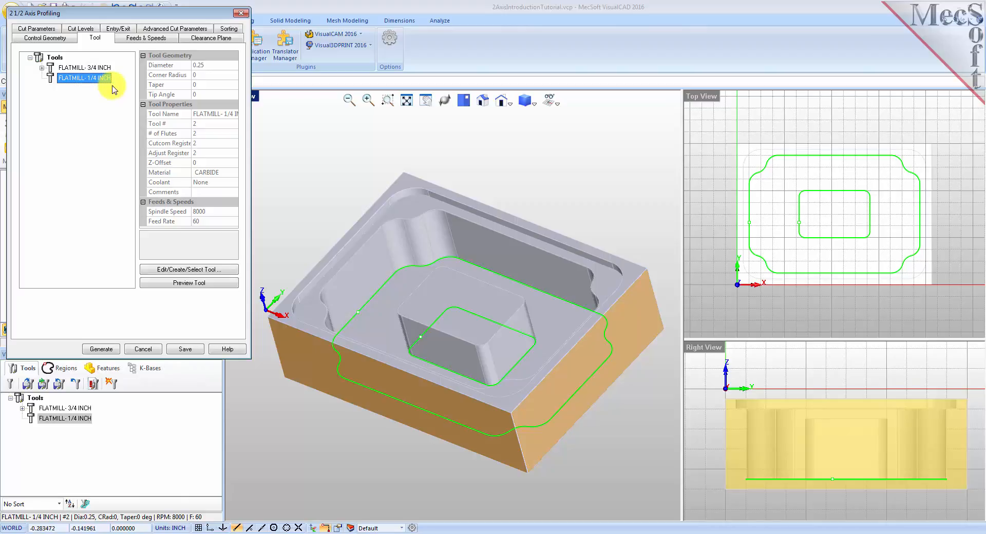
Set the profiling cut to Climb (Down Cut) with 0 stock and the cut side determined using the 3D model
{"action": "left_click", "coordinate": [39, 29]}
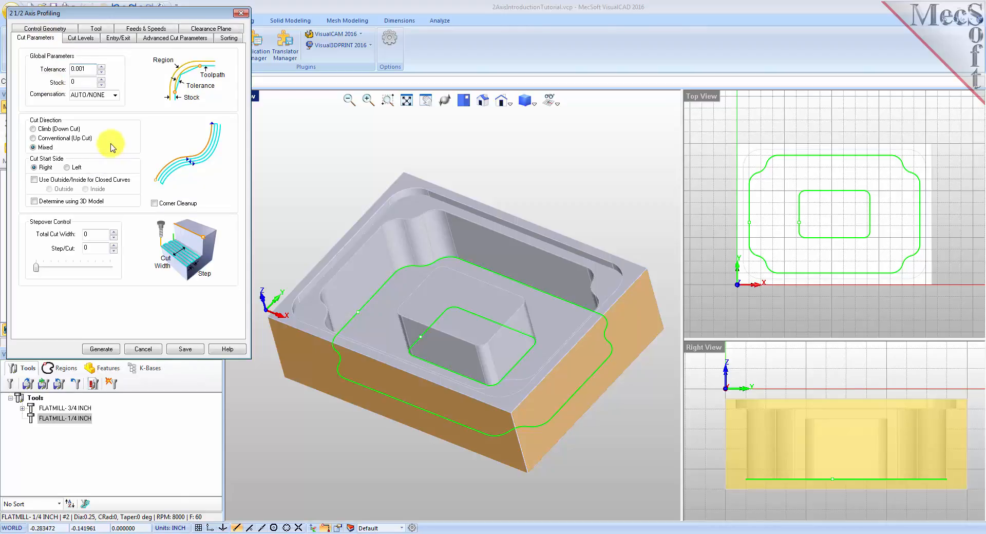
{"action": "left_click_drag", "start_coordinate": [92, 69], "coordinate": [59, 81]}
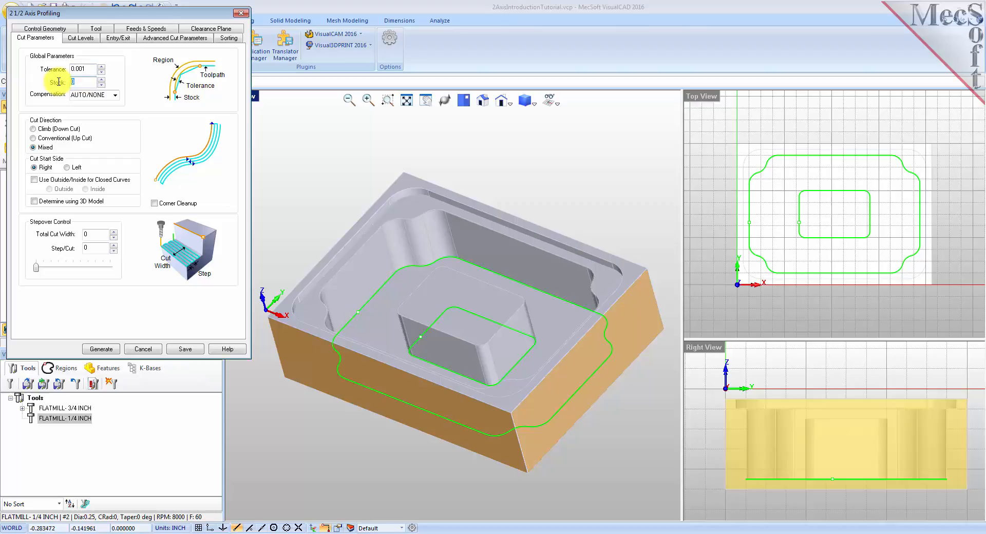
{"action": "left_click", "coordinate": [34, 129]}
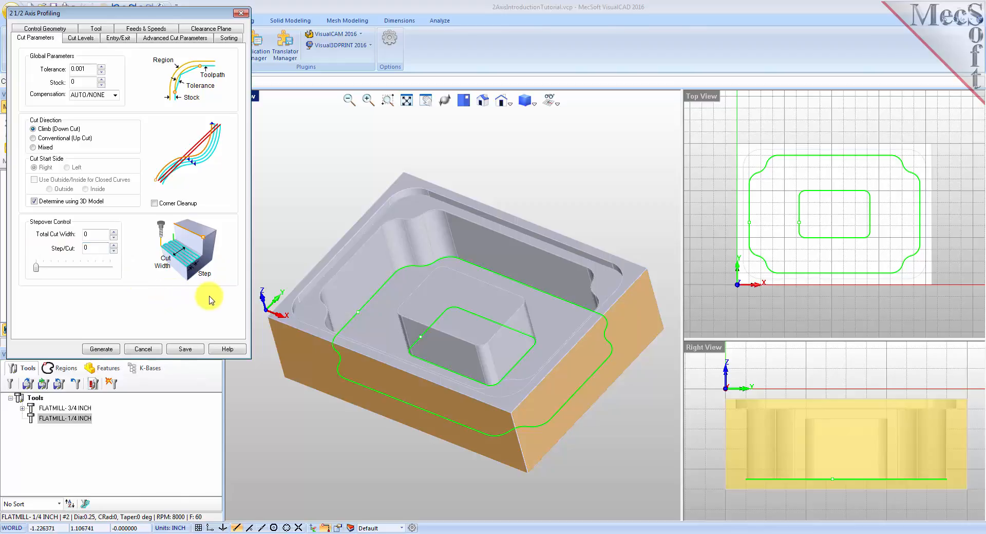
Set the location of the cut geometry to At Bottom and generate the profiling toolpath
{"action": "left_click", "coordinate": [80, 37]}
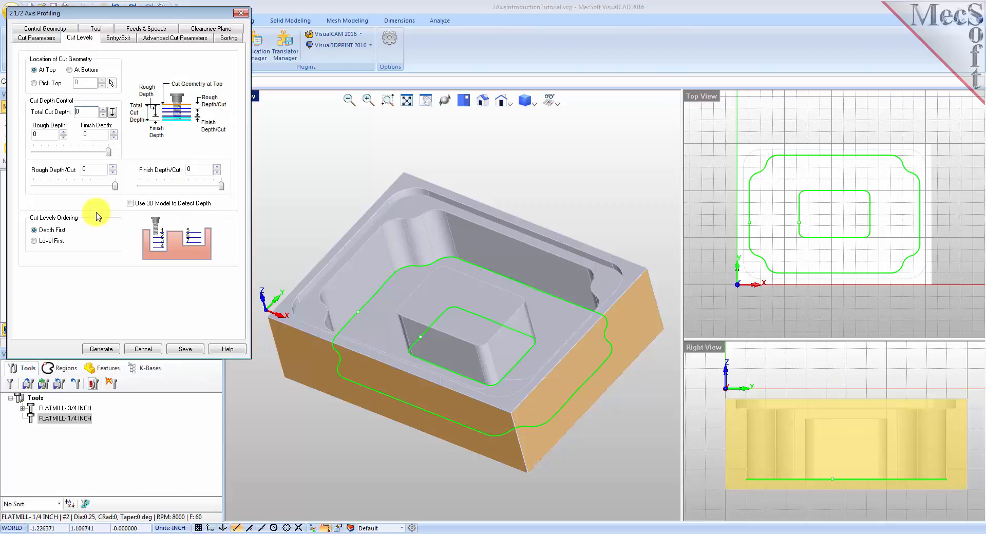
{"action": "left_click", "coordinate": [70, 71]}
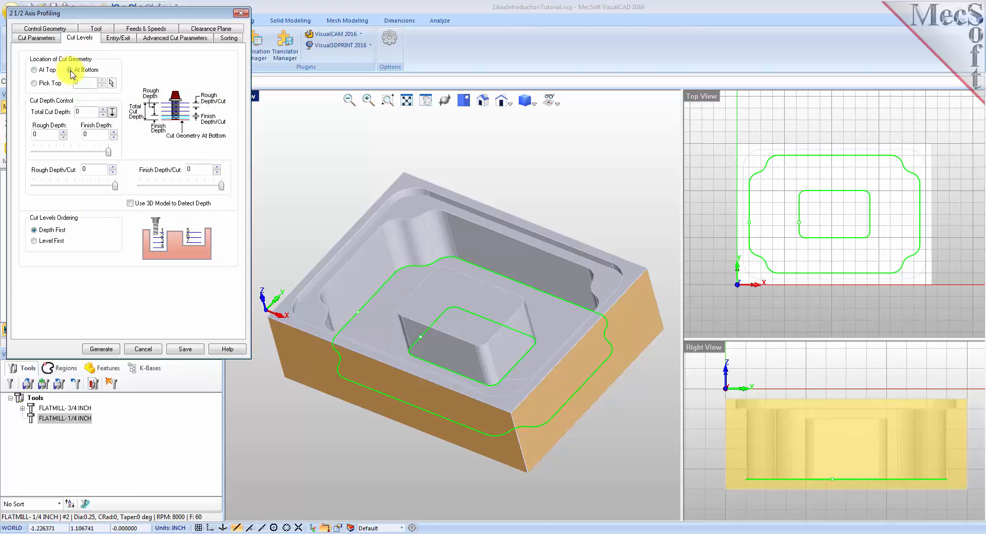
{"action": "left_click", "coordinate": [101, 349]}
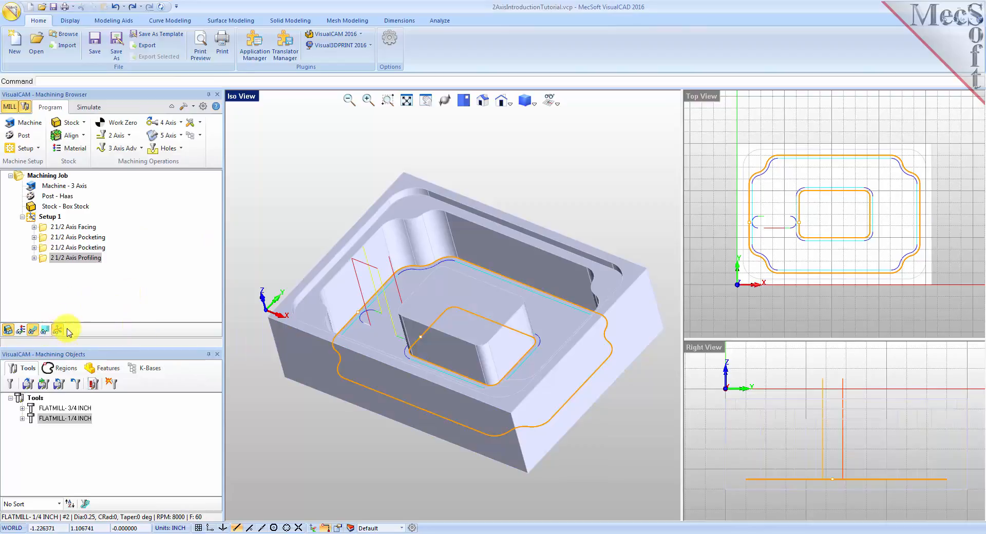
Examine the profiling toolpath along the pocket wall and around the island against the part model
{"action": "left_click", "coordinate": [45, 259]}
{"action": "left_click", "coordinate": [33, 331]}
{"action": "left_click", "coordinate": [33, 332]}
{"action": "middle_click_drag", "start_coordinate": [327, 343], "coordinate": [320, 346]}
{"action": "middle_click_drag", "start_coordinate": [414, 344], "coordinate": [417, 325]}
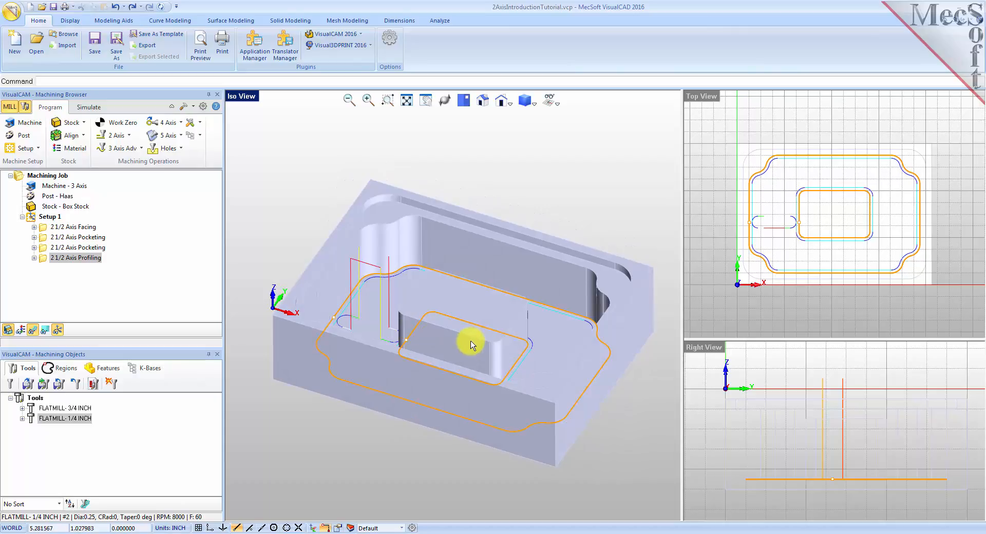
Simulate material removal for the 2 1/2 Axis Profiling operation at the slowest speed, and run it to the end
{"action": "left_click", "coordinate": [89, 107]}
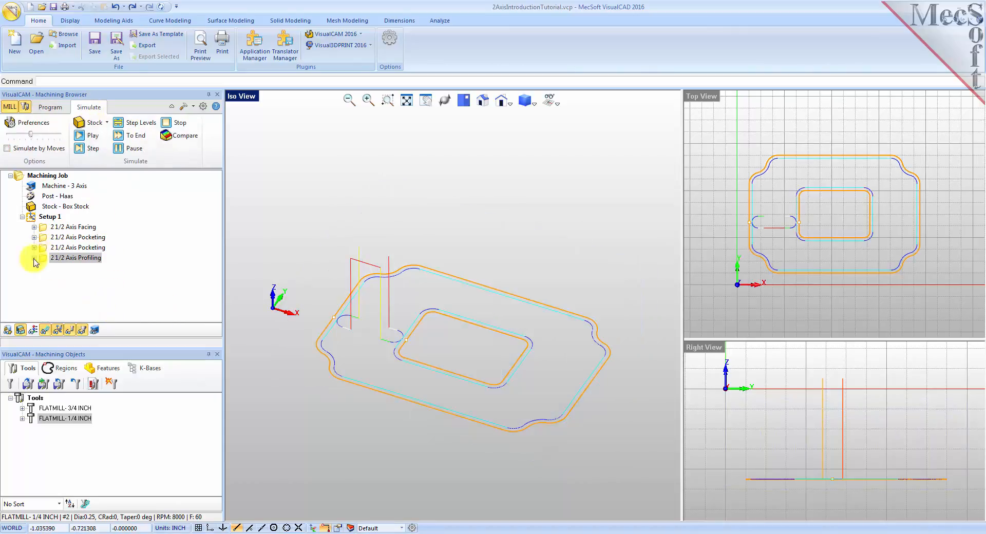
{"action": "left_click_drag", "start_coordinate": [30, 134], "coordinate": [14, 135]}
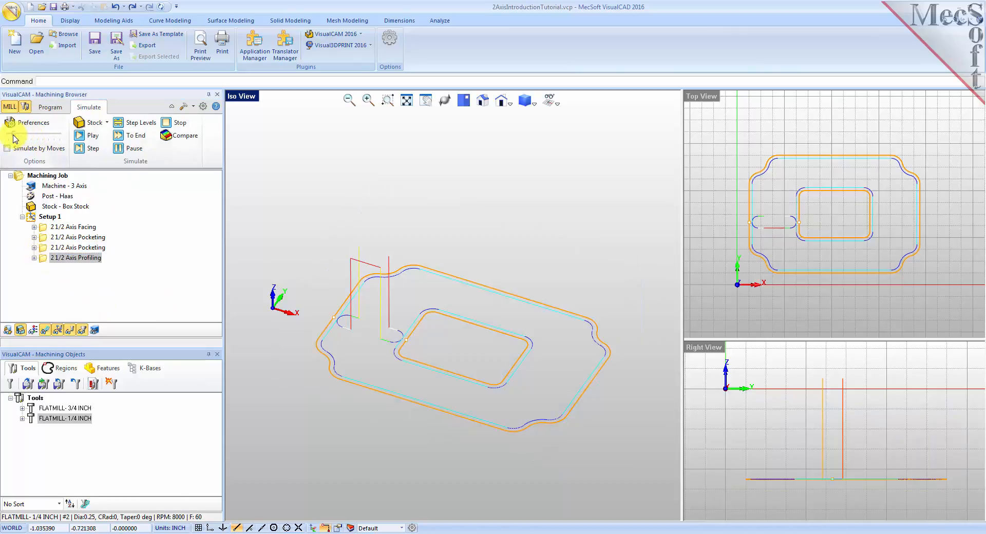
{"action": "left_click", "coordinate": [96, 136]}
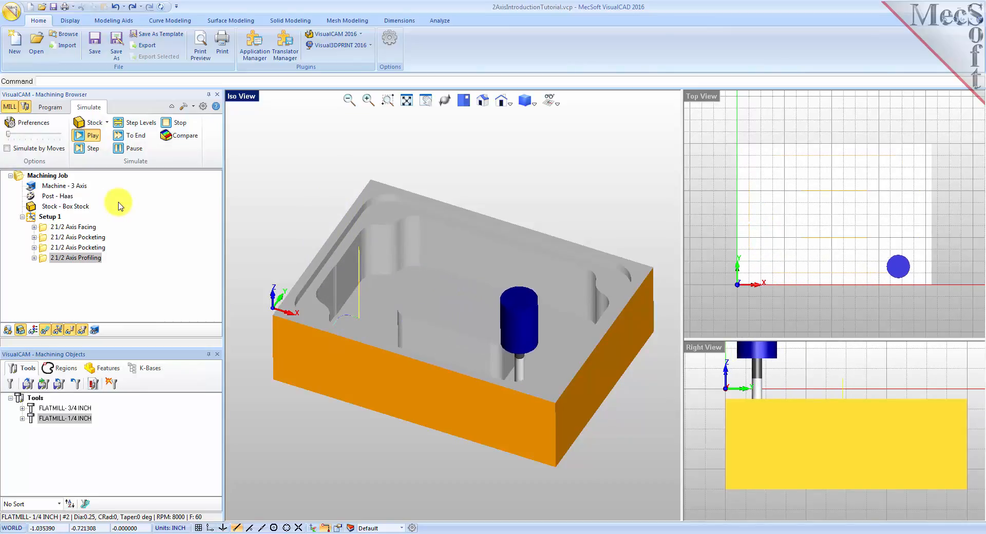
{"action": "left_click", "coordinate": [131, 150]}
{"action": "left_click", "coordinate": [136, 135]}
Simulate all operations of Setup 1 from the uncut stock at full speed with simulation by moves, and inspect the finished stock
{"action": "left_click", "coordinate": [50, 216]}
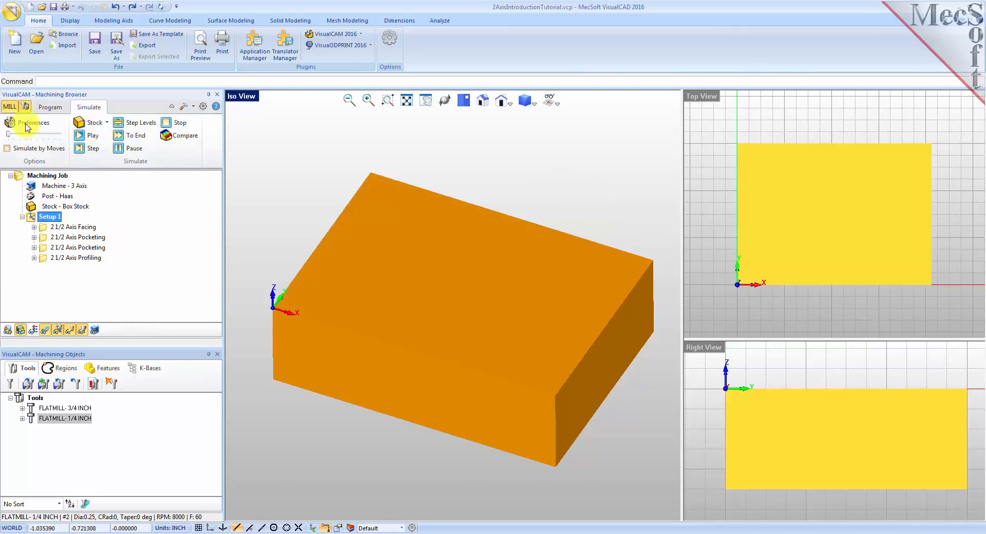
{"action": "left_click", "coordinate": [94, 136]}
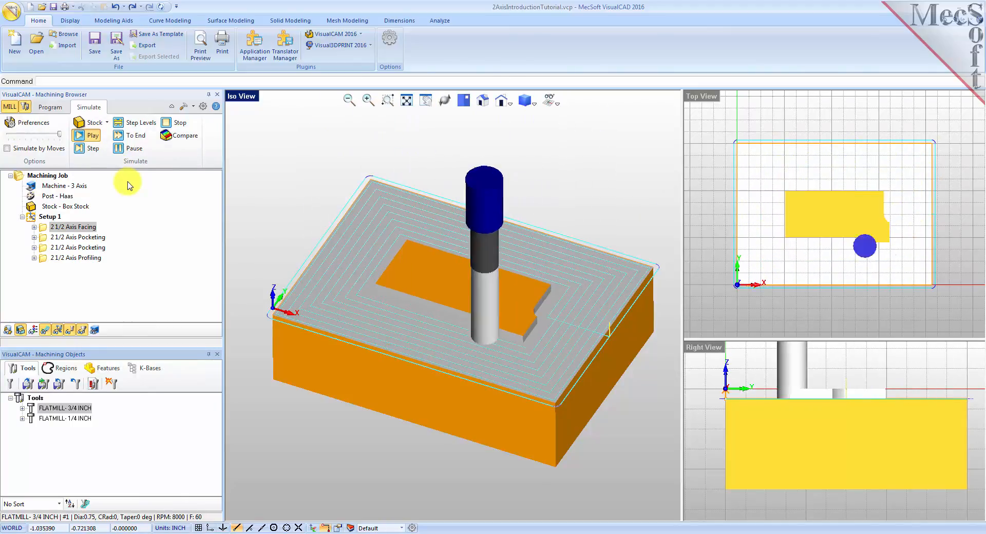
{"action": "left_click", "coordinate": [8, 148]}
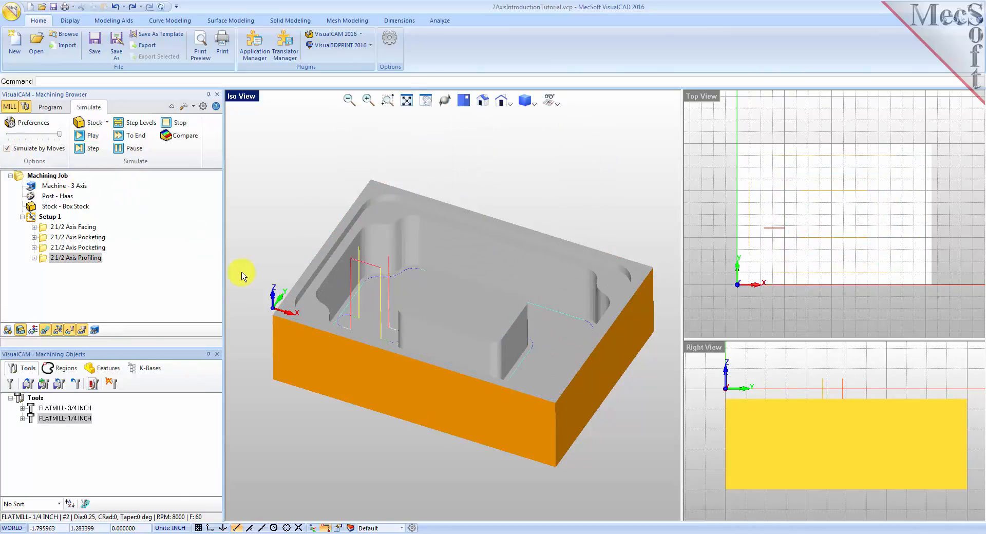
{"action": "mouse_move", "coordinate": [483, 336]}
{"action": "middle_mouse_down"}
{"action": "mouse_move", "coordinate": [469, 345]}
{"action": "mouse_move", "coordinate": [479, 359]}
{"action": "mouse_move", "coordinate": [489, 328]}
{"action": "middle_mouse_up"}
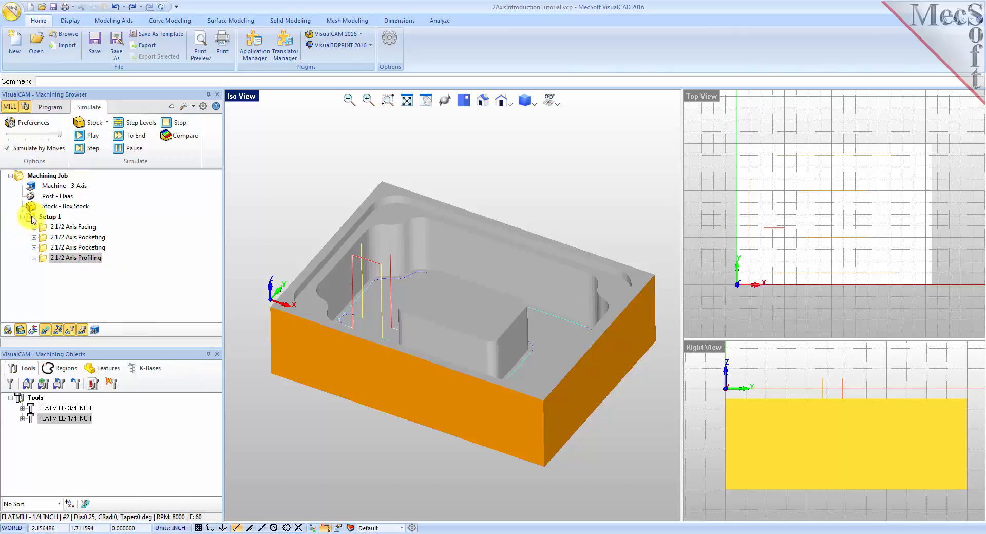
Post-process Setup 1 with the Haas post and save the G-code as 2AxisIntroductionTutorial_Setup 1.nc in the QuickStart folder
{"action": "left_click", "coordinate": [34, 218]}
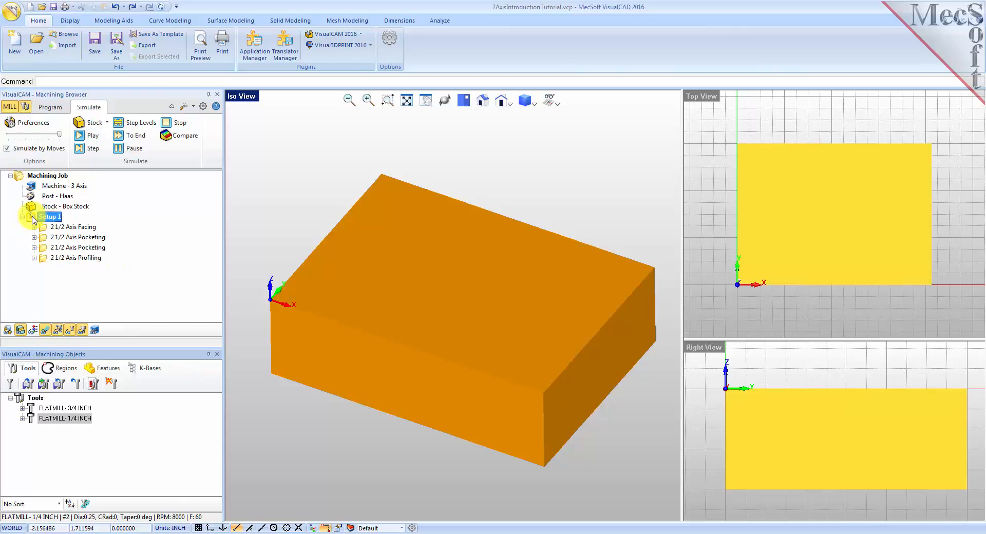
{"action": "right_click", "coordinate": [33, 217]}
{"action": "left_click", "coordinate": [86, 242]}
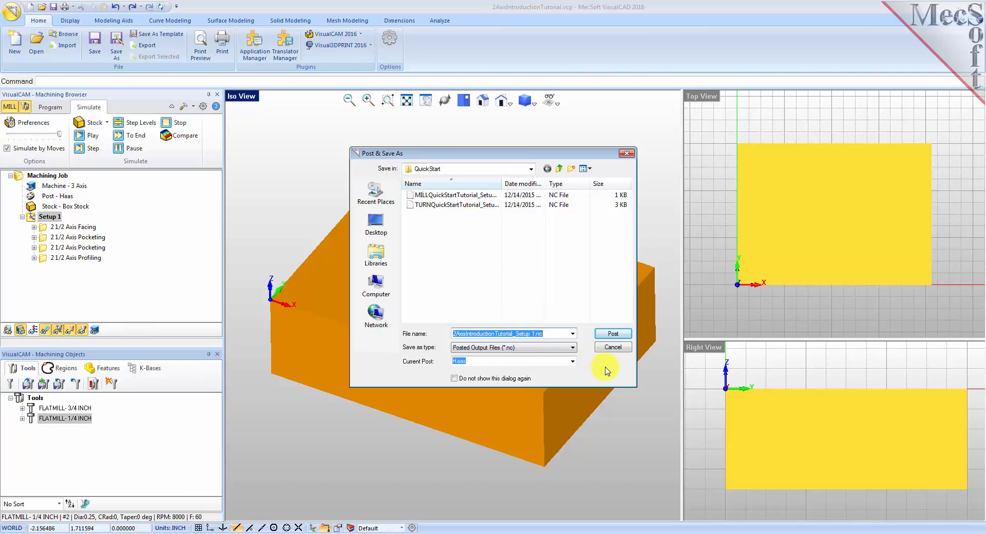
{"action": "left_click", "coordinate": [613, 335]}
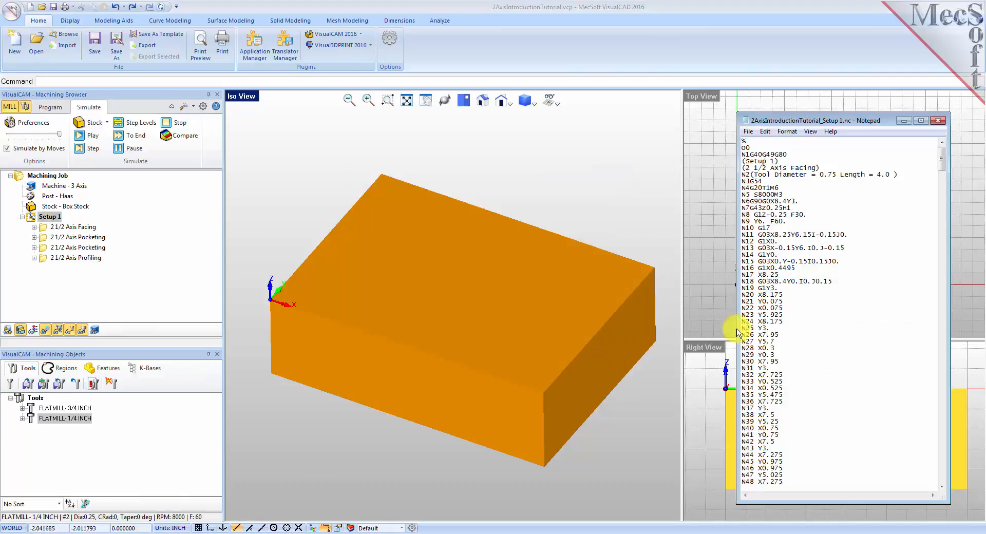
Review the posted G-code of Setup 1 in Notepad alongside the machining job's programming view
{"action": "mouse_move", "coordinate": [937, 170]}
{"action": "left_mouse_down"}
{"action": "mouse_move", "coordinate": [943, 462]}
{"action": "mouse_move", "coordinate": [947, 154]}
{"action": "left_mouse_up"}
{"action": "left_click_drag", "start_coordinate": [899, 175], "coordinate": [753, 175]}
{"action": "double_click", "coordinate": [751, 181]}
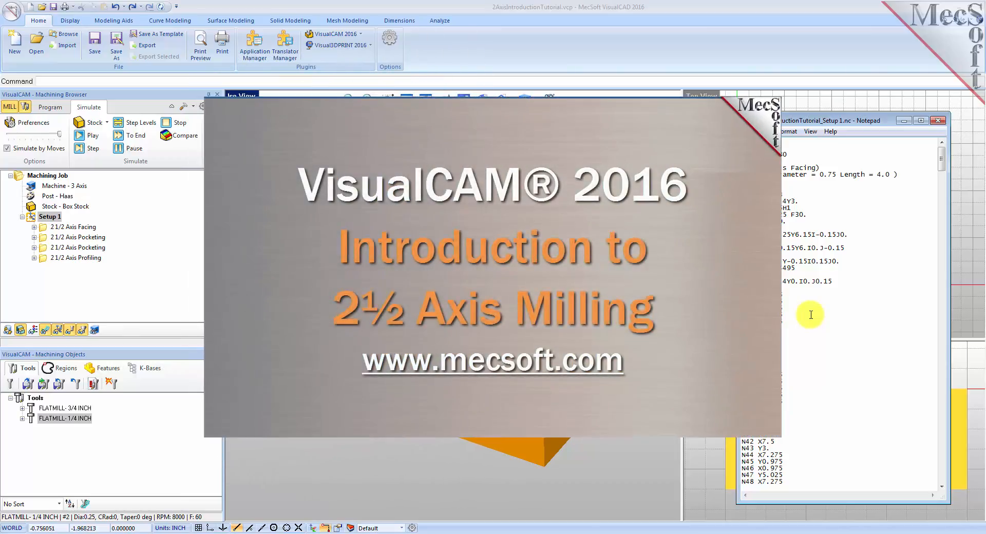
{"action": "left_click", "coordinate": [47, 108]}
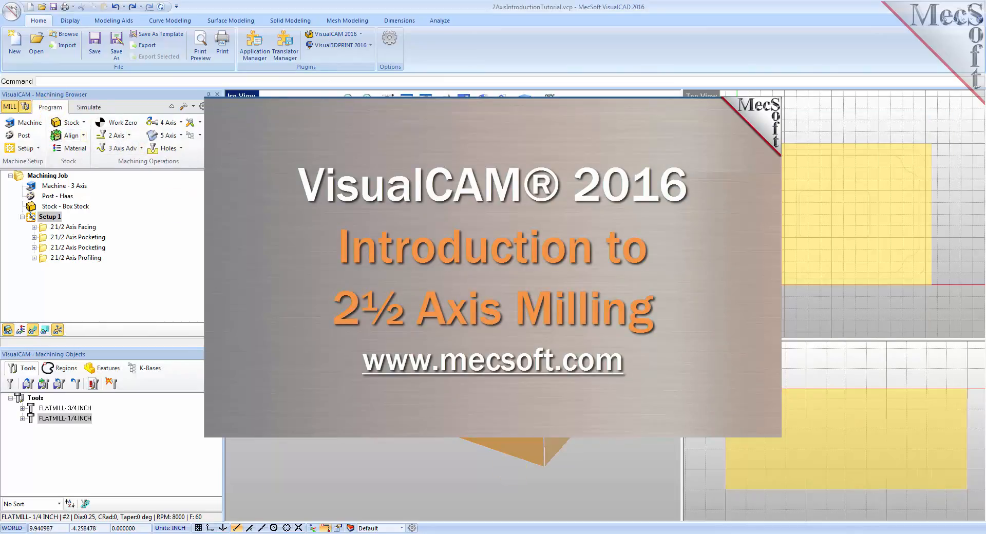
{"action": "left_click", "coordinate": [560, 533]}
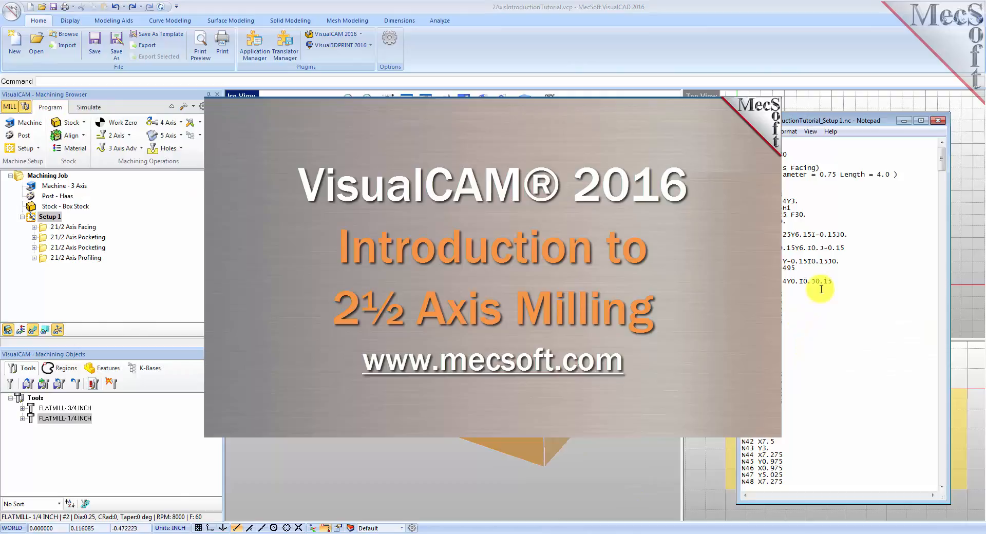